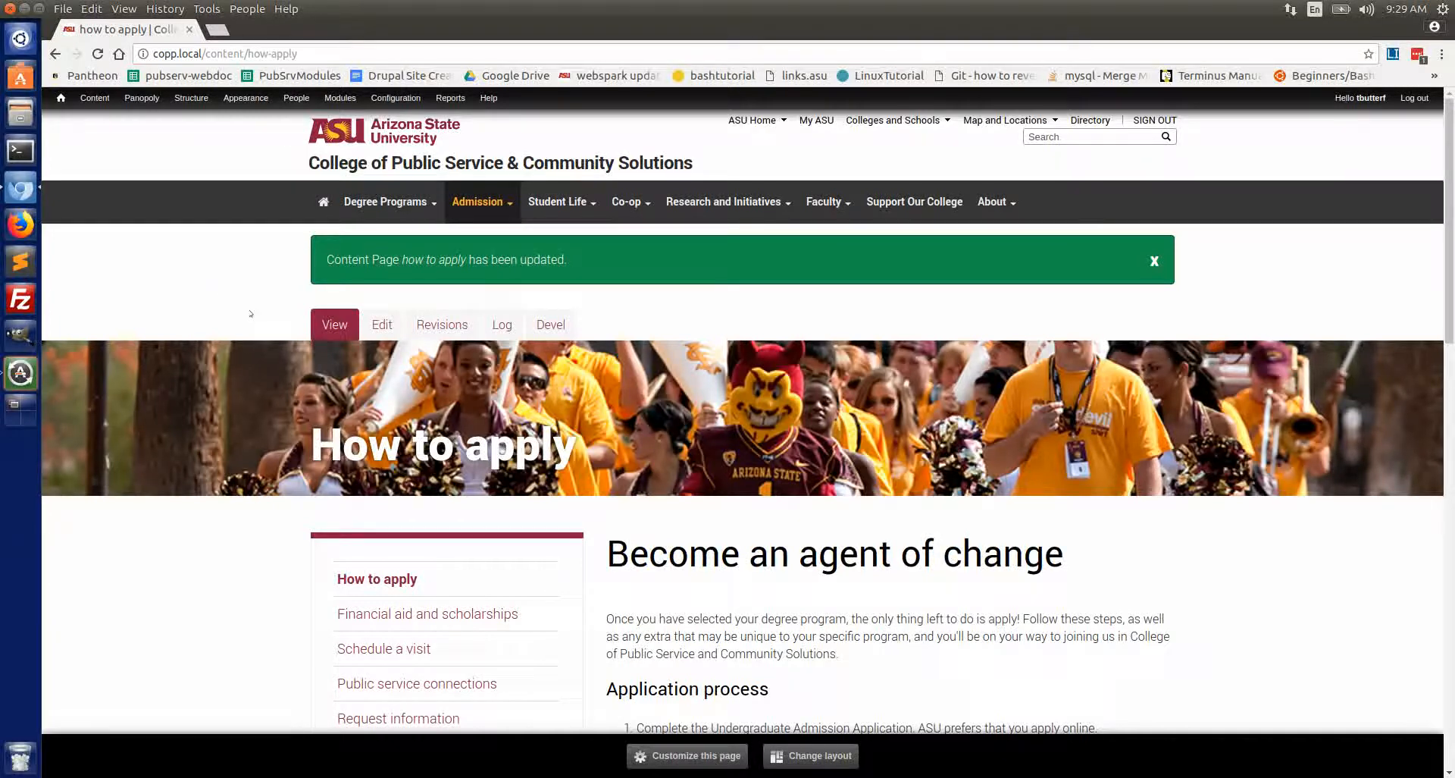
# Dismiss the update message on the "how to apply" page and open the page for editing.
pyautogui.scroll(-2, 251, 313)
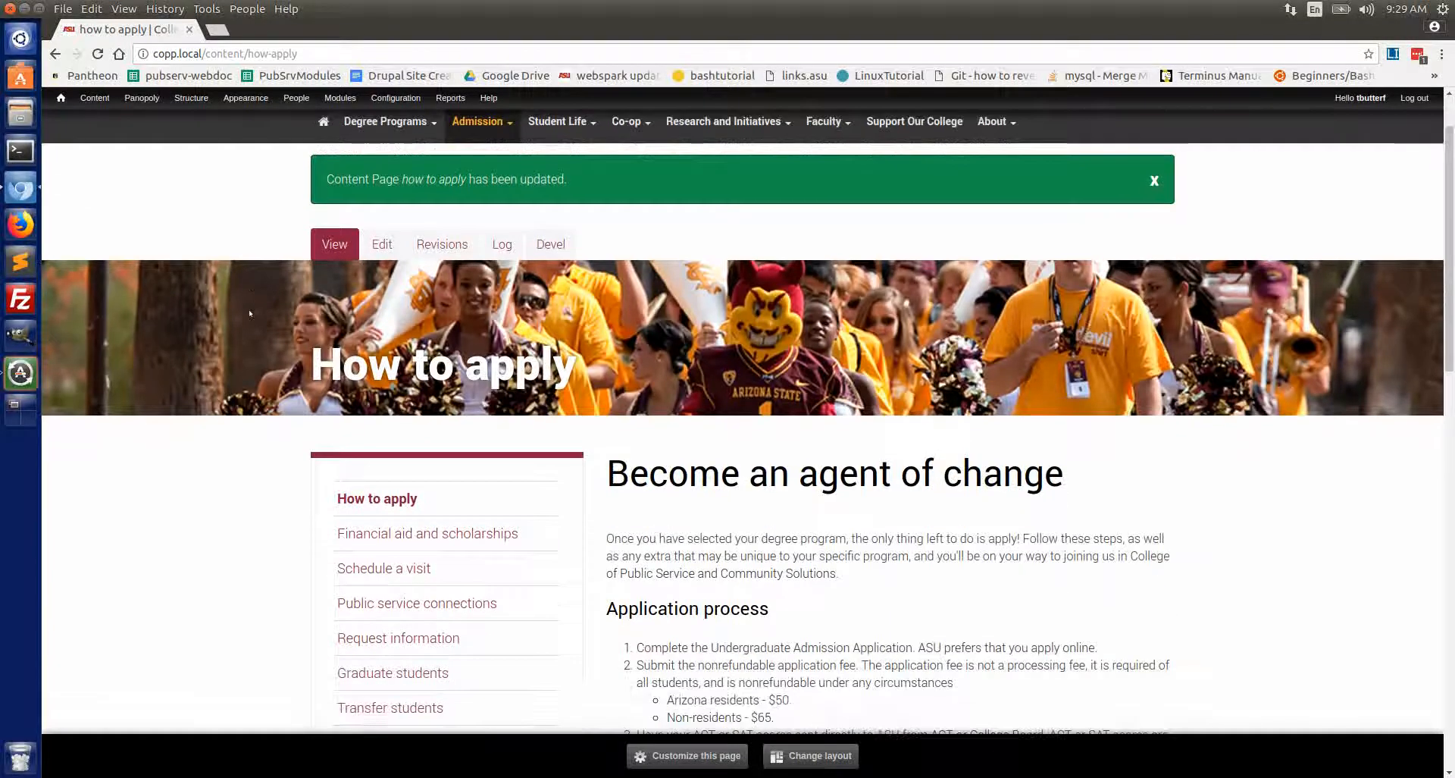
pyautogui.scroll(-2, 245, 472)
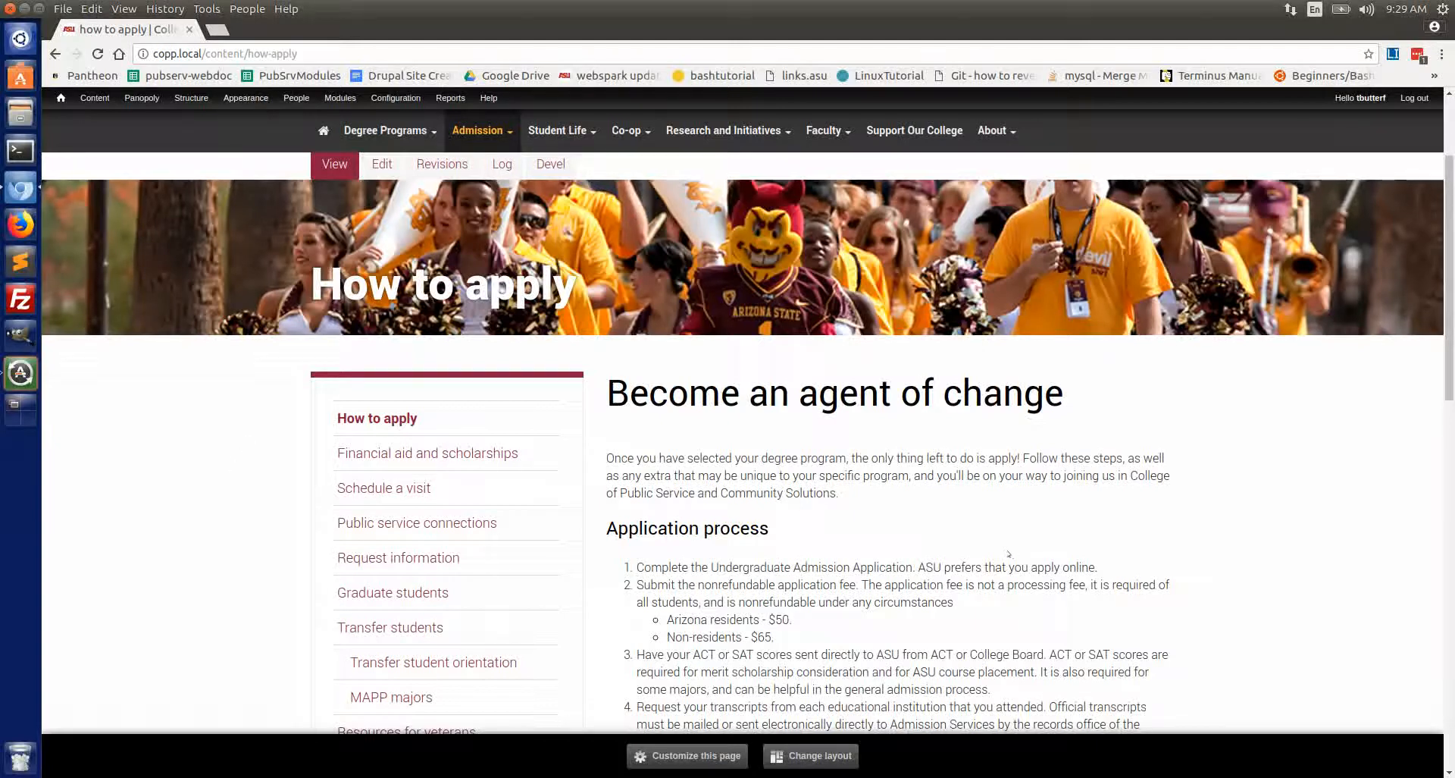
pyautogui.moveTo(1028, 564); pyautogui.dragTo(1097, 562)
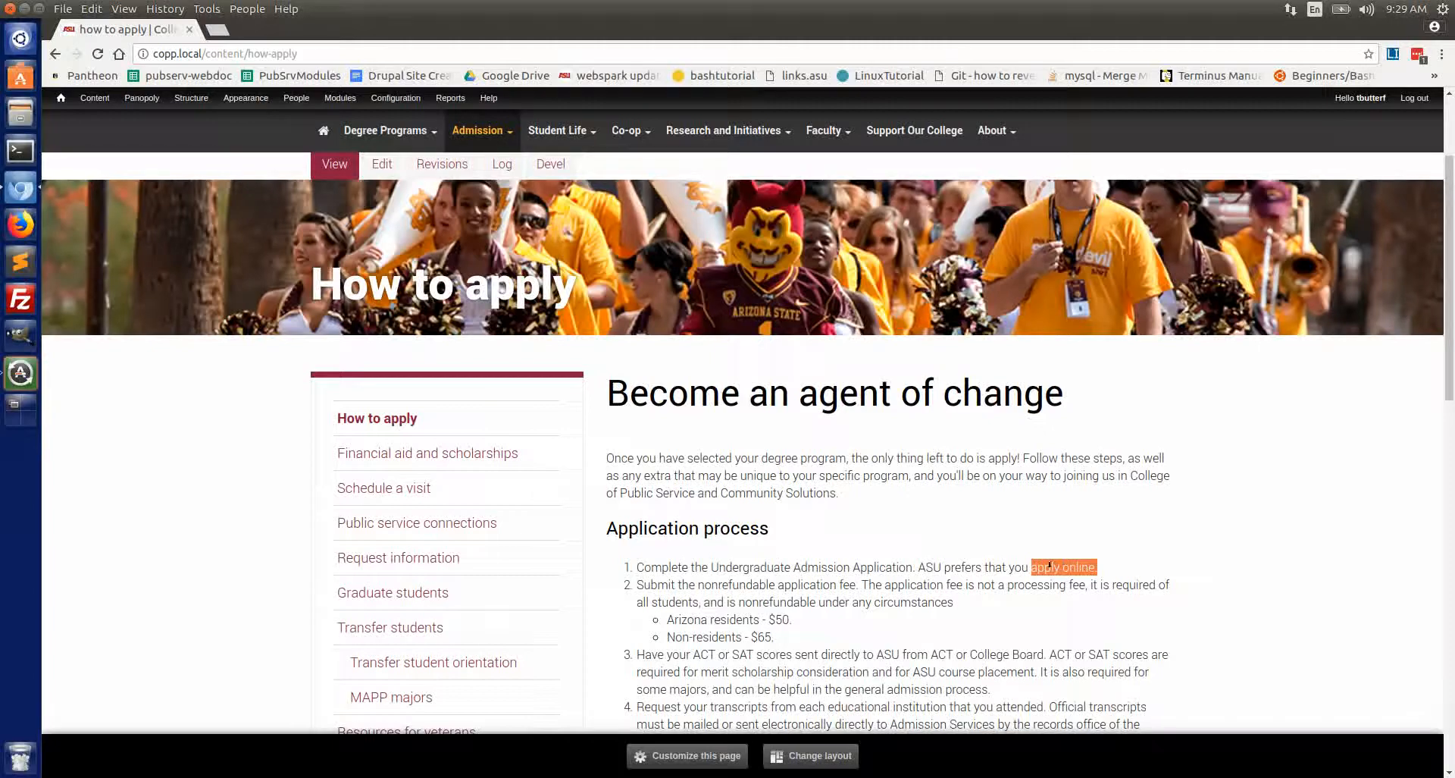
pyautogui.click(765, 564)
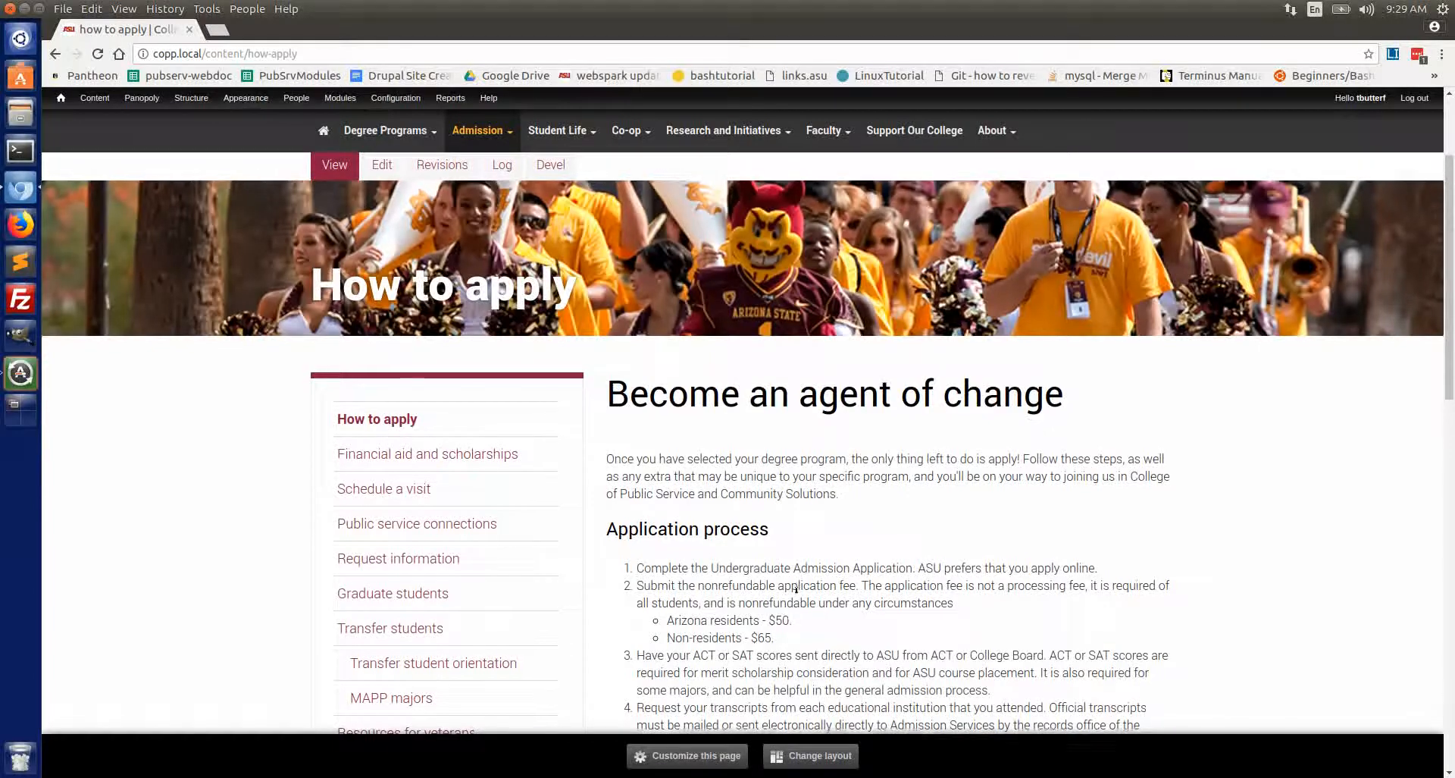
pyautogui.scroll(2, 793, 590)
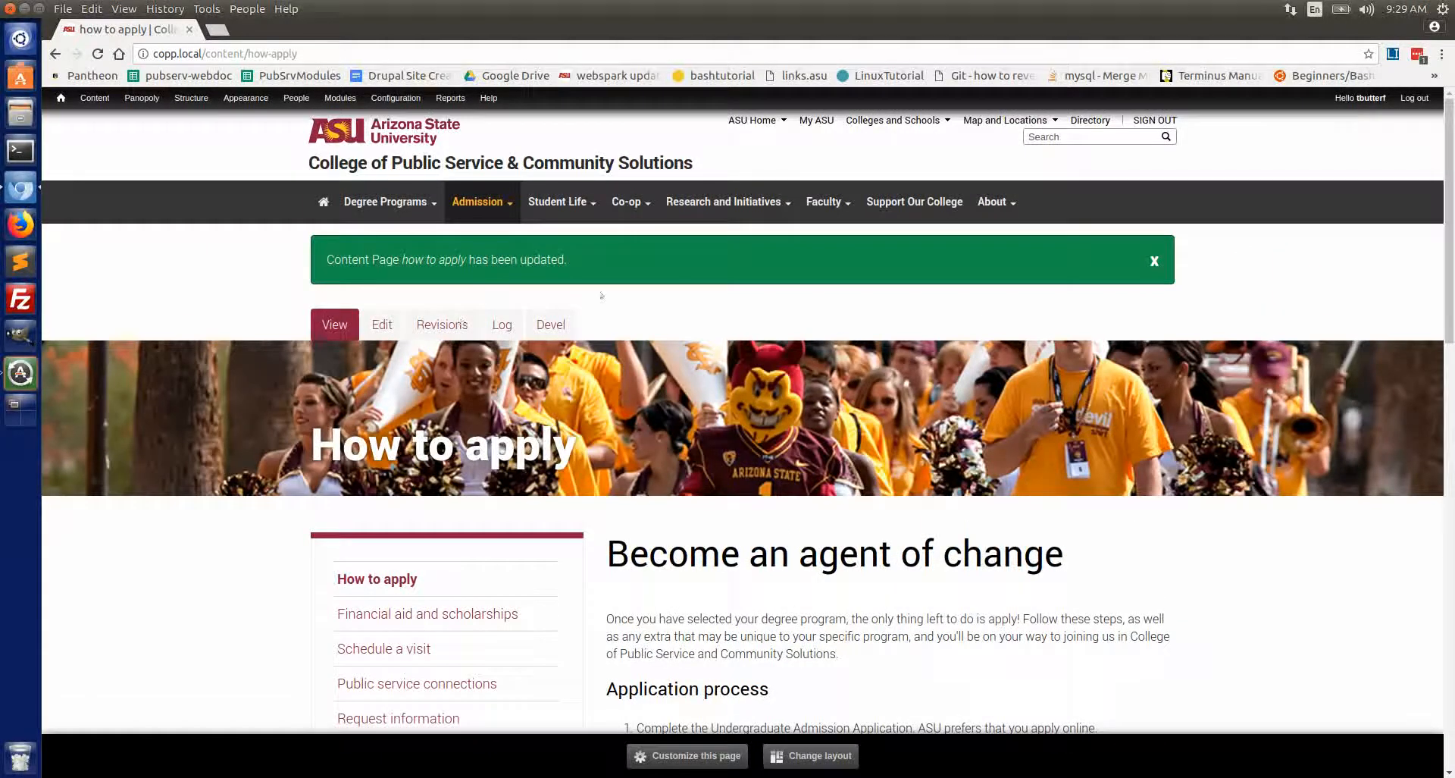
pyautogui.click(1153, 261)
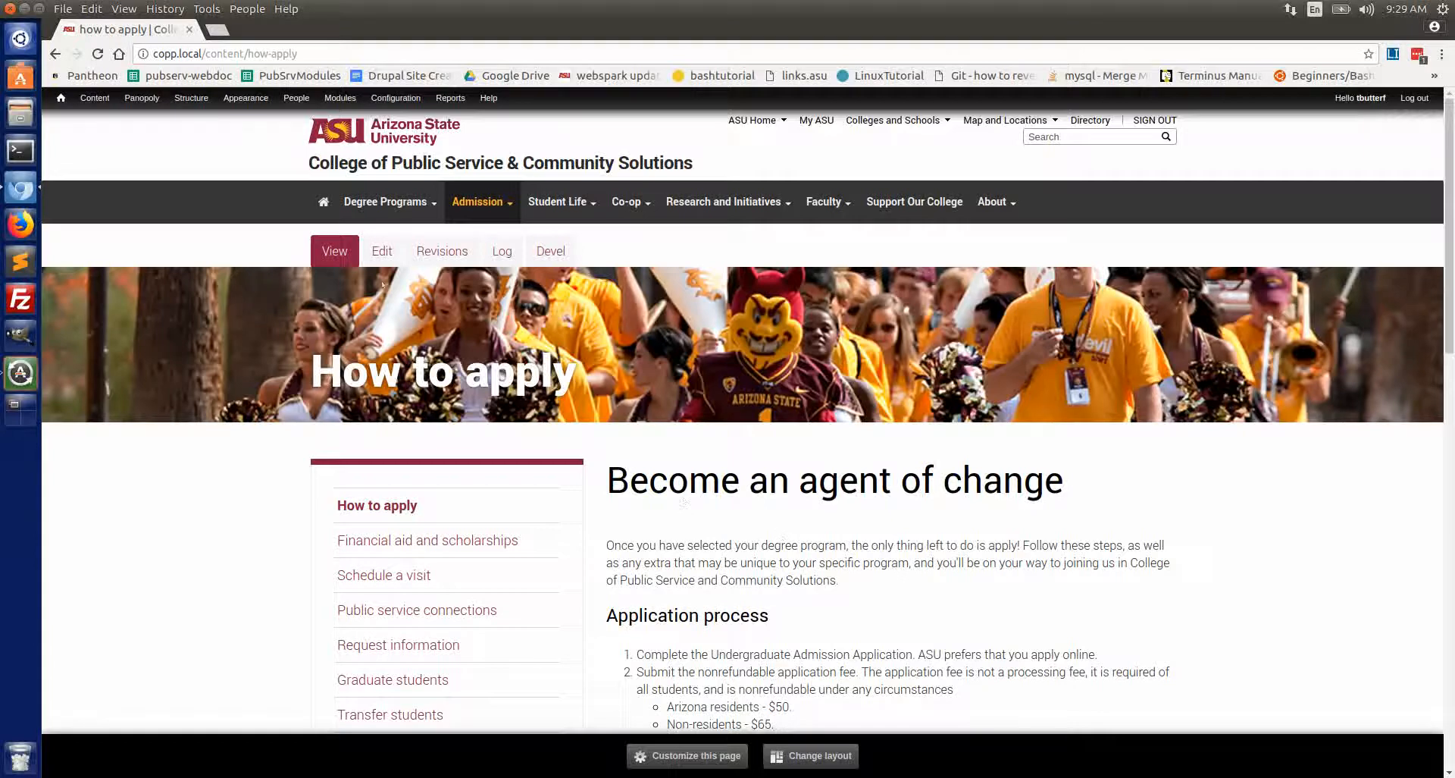
pyautogui.click(382, 250)
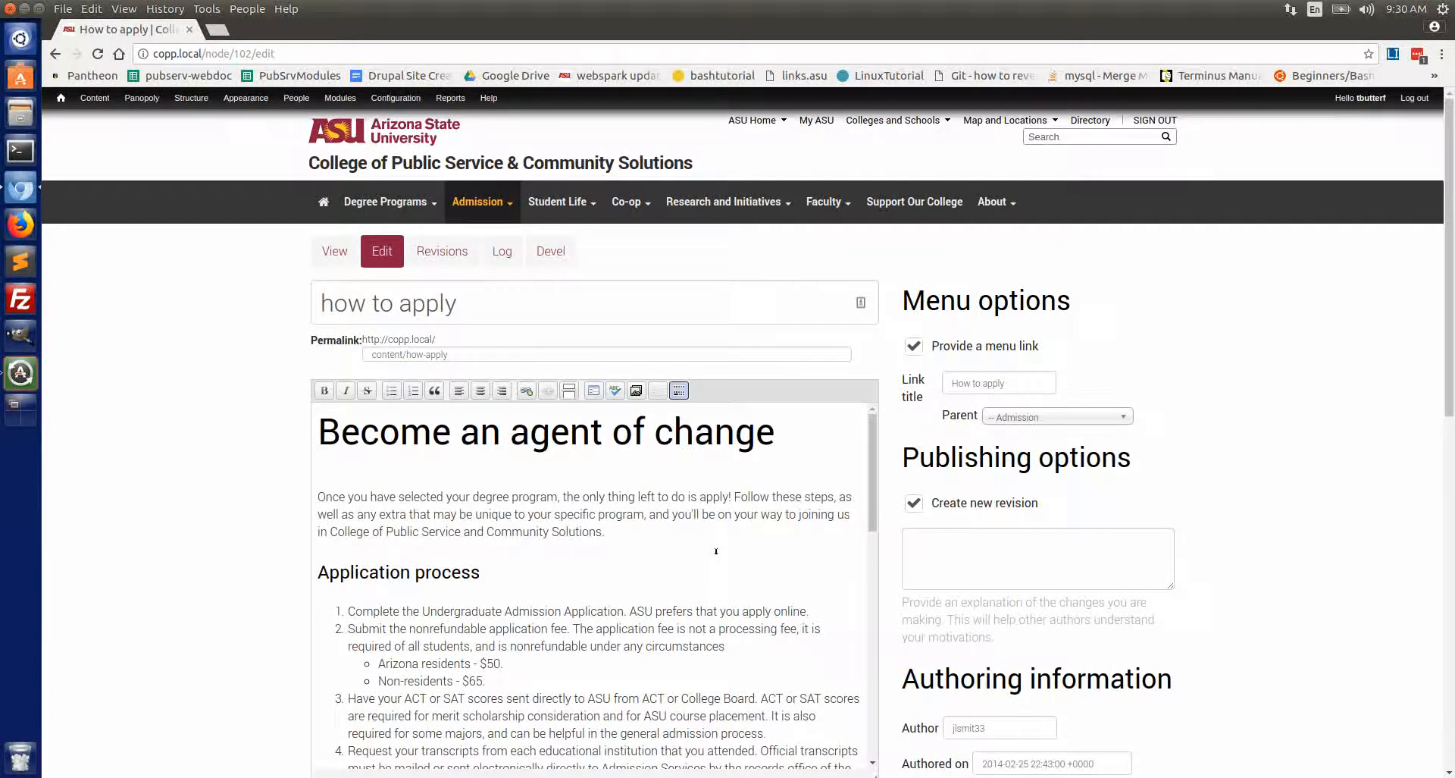
pyautogui.moveTo(806, 610); pyautogui.dragTo(742, 606)
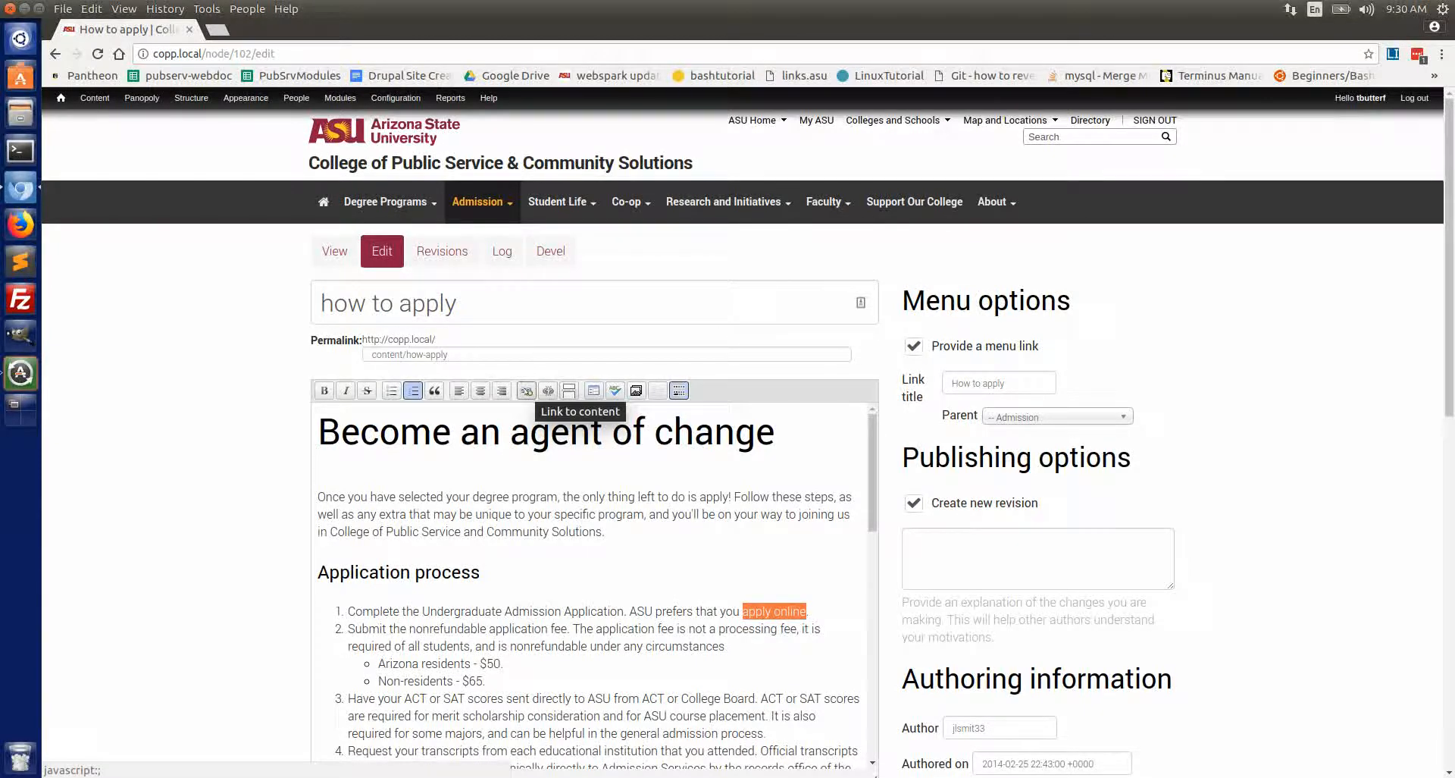
pyautogui.click(526, 391)
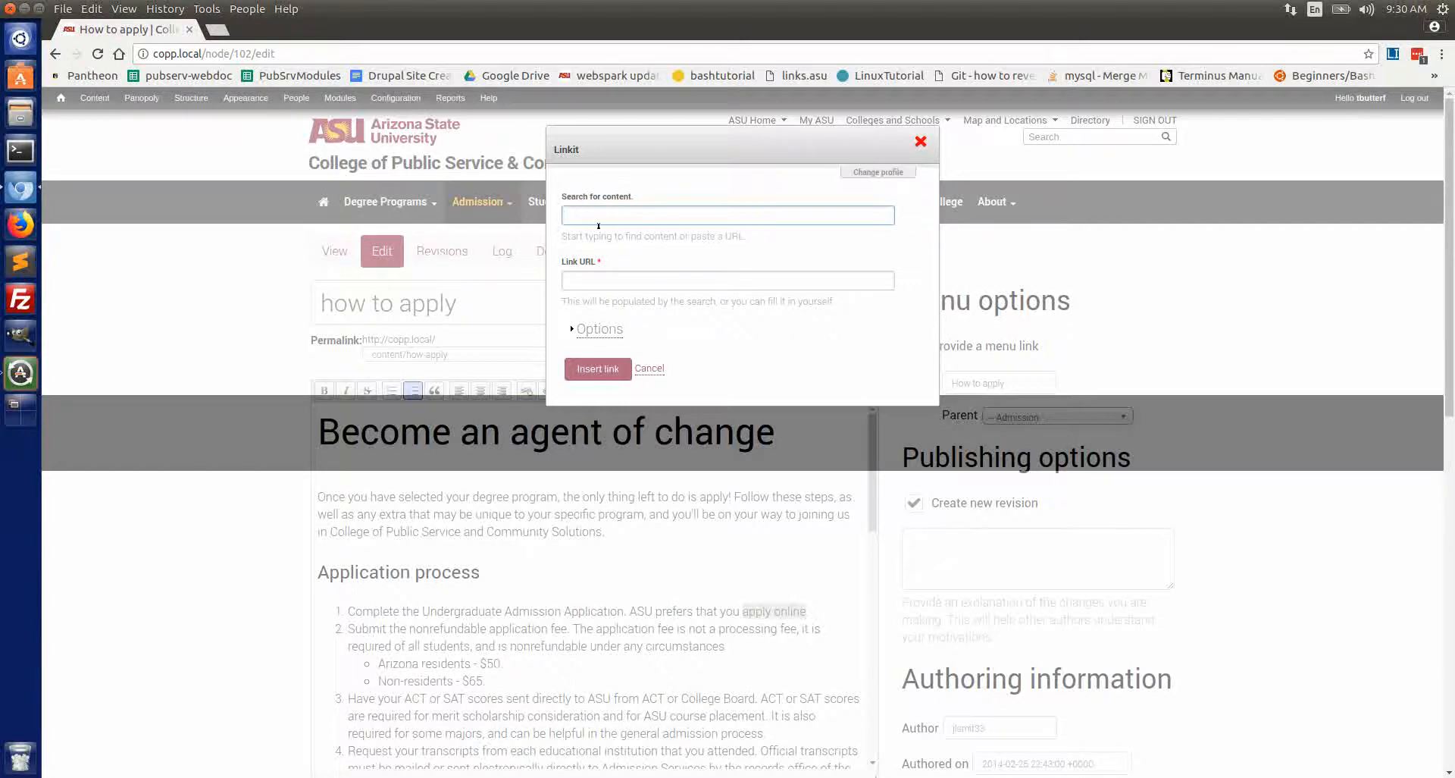
pyautogui.click(601, 275)
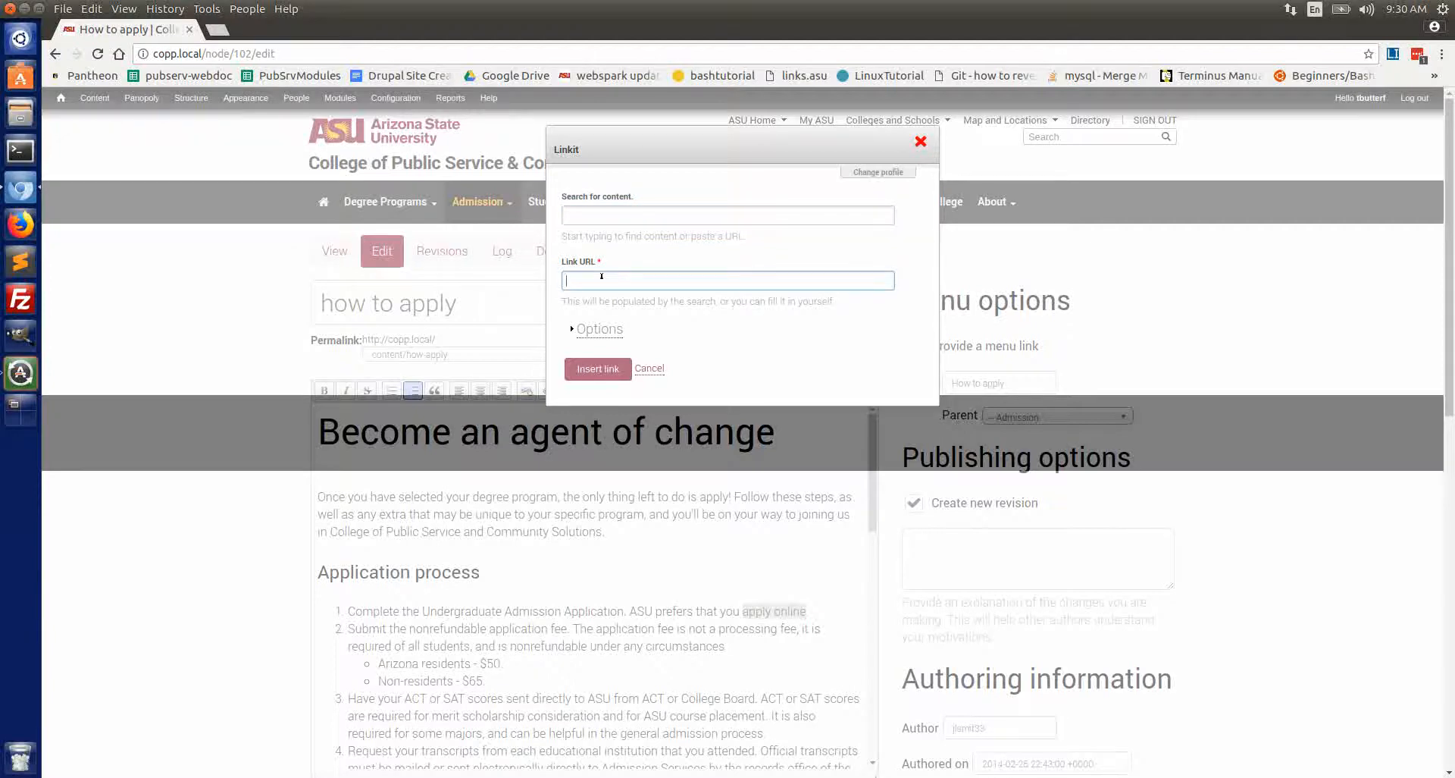
pyautogui.write('http://www.asu.edu/ugapp')
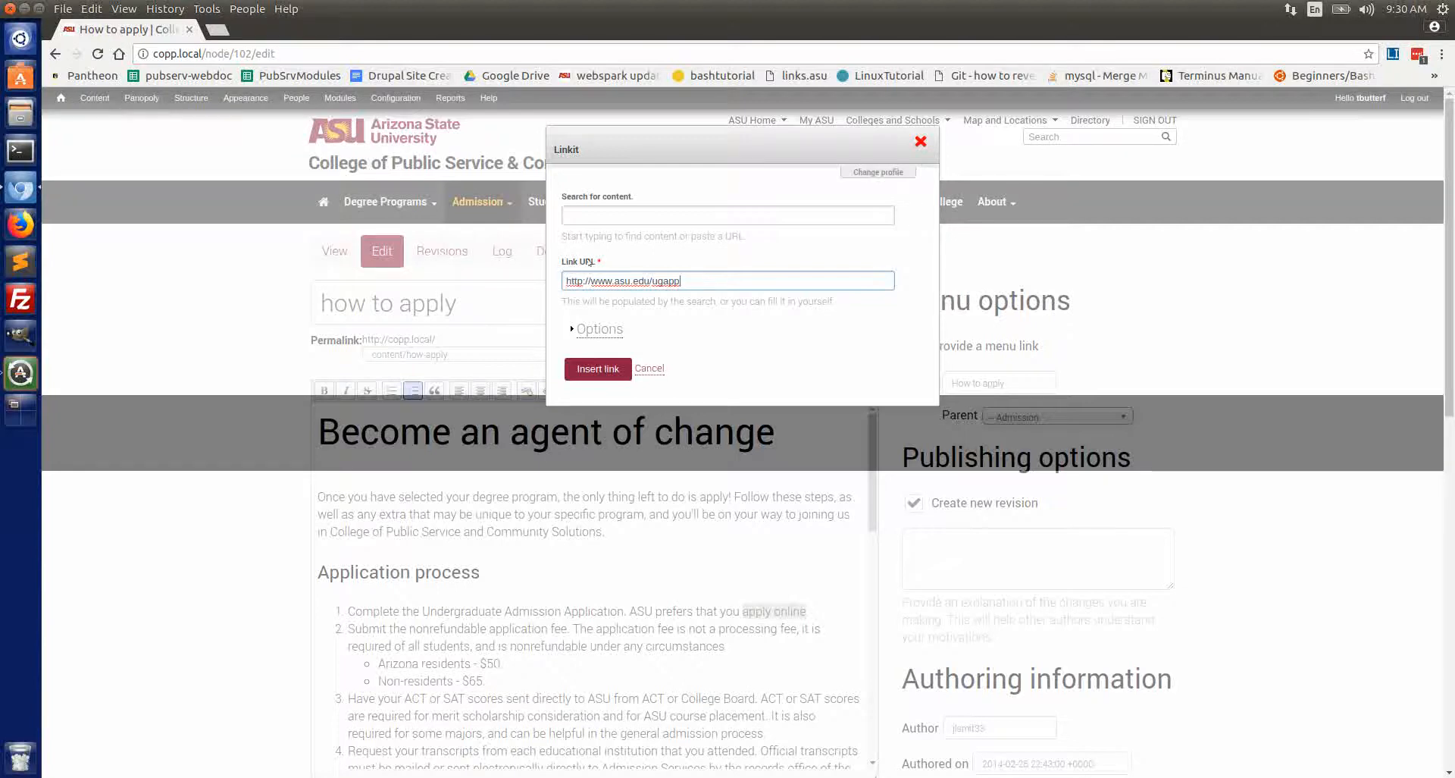
pyautogui.click(597, 369)
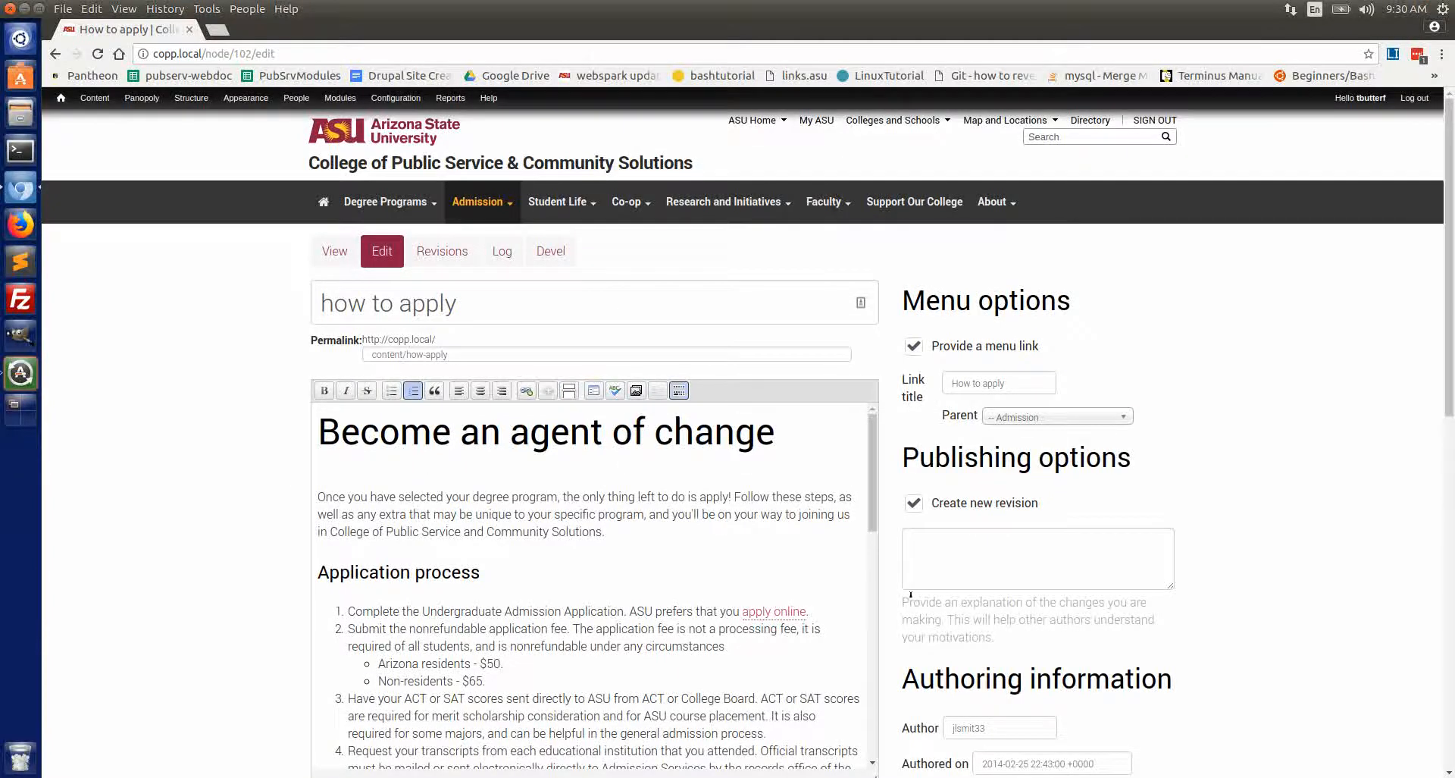
pyautogui.scroll(-3, 932, 682)
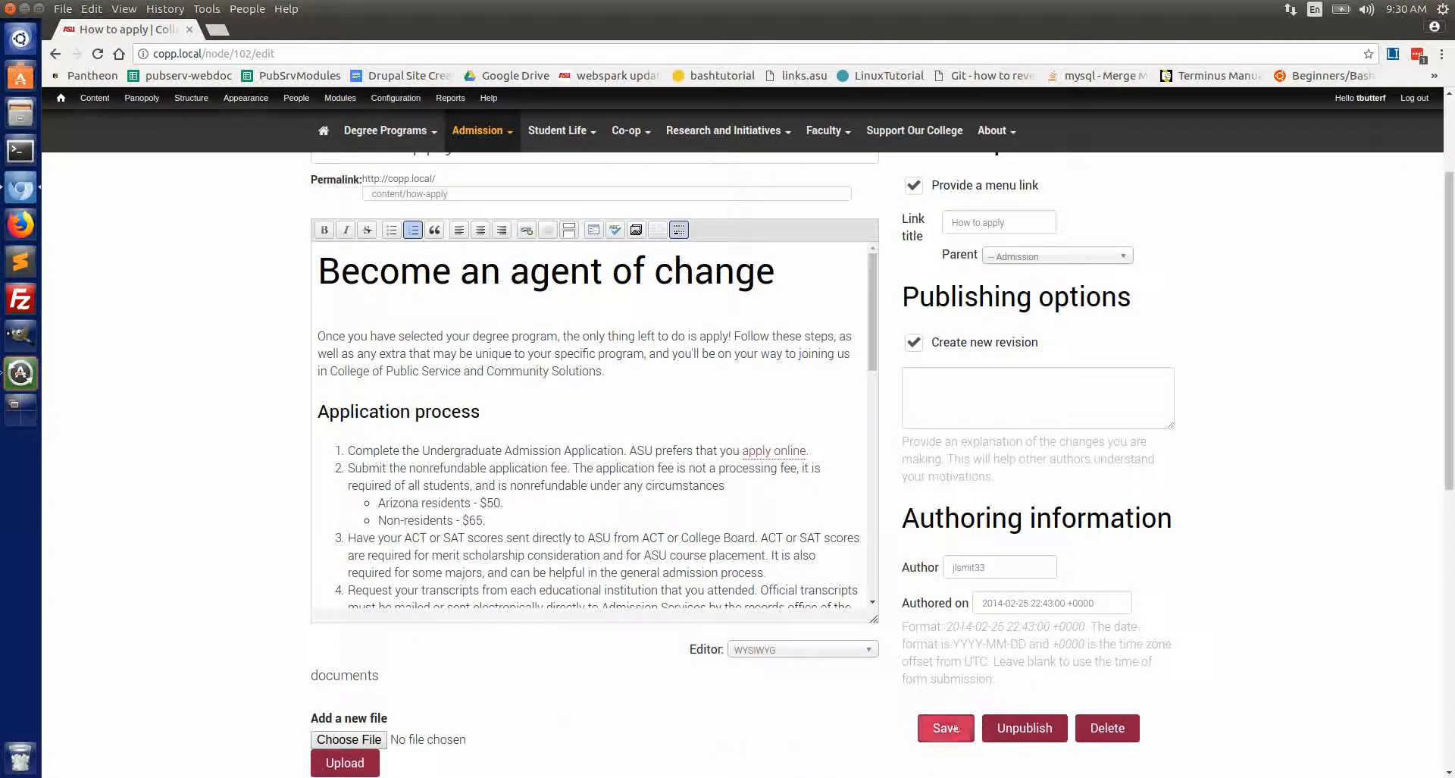
pyautogui.click(946, 728)
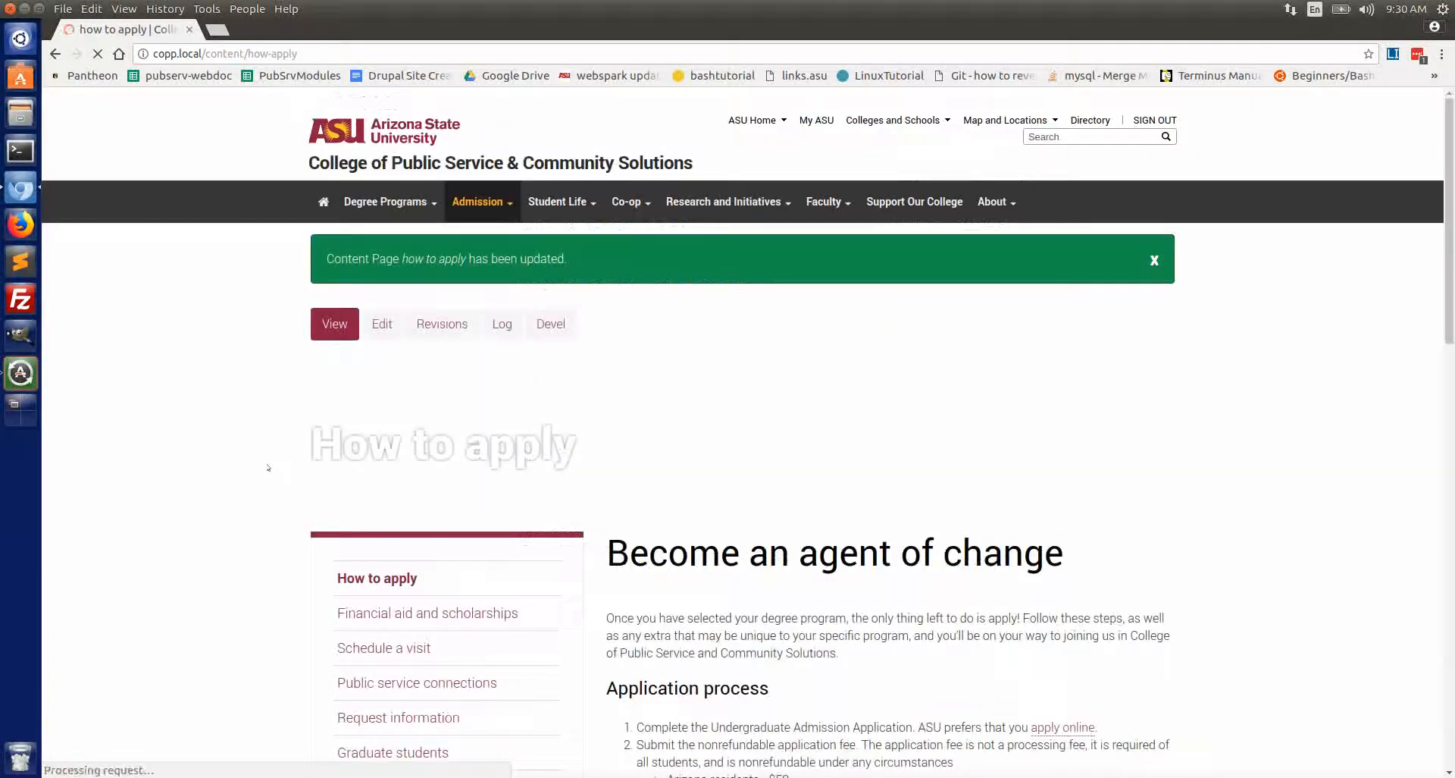
# Test the "apply online" link in a new browser tab and close that tab.
pyautogui.scroll(-5, 885, 510)
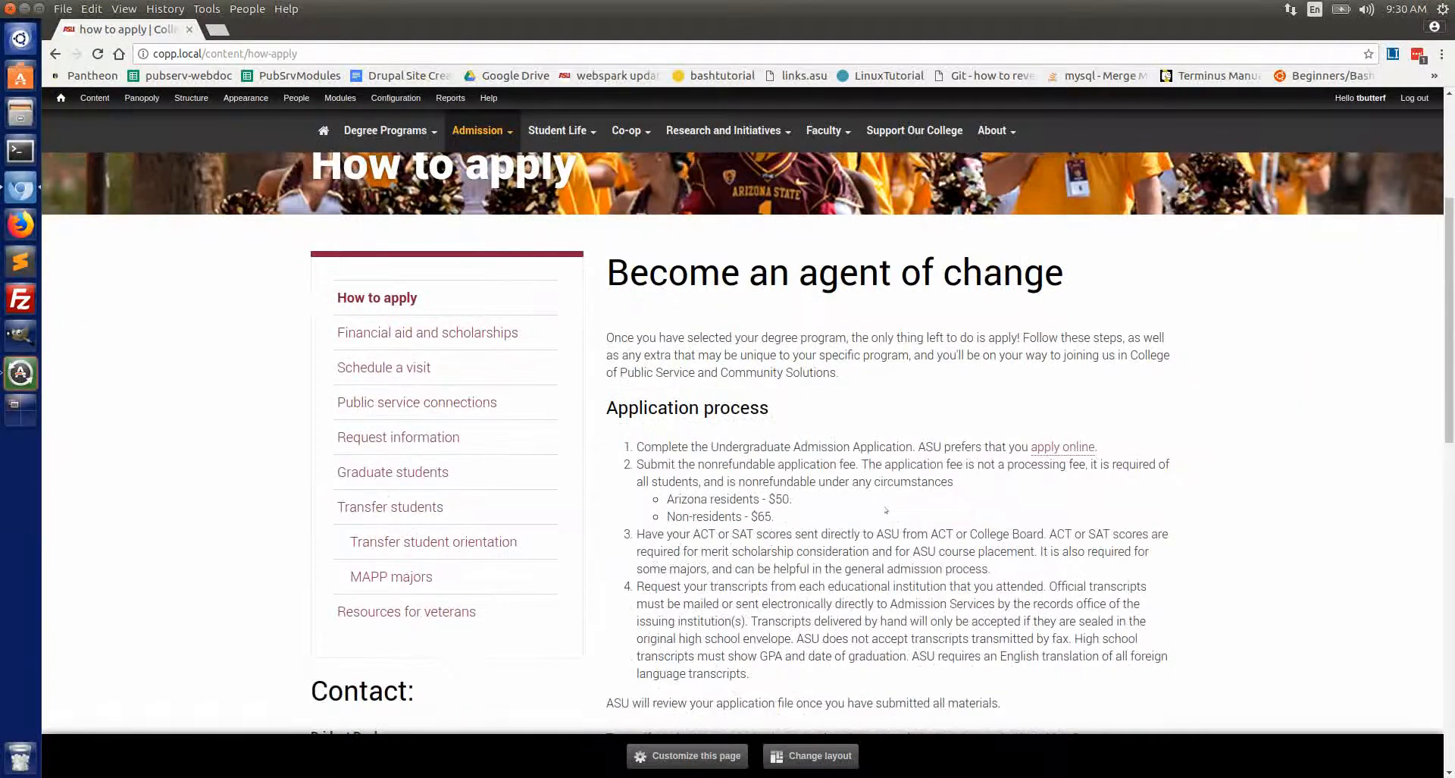
pyautogui.middleClick(1062, 447)
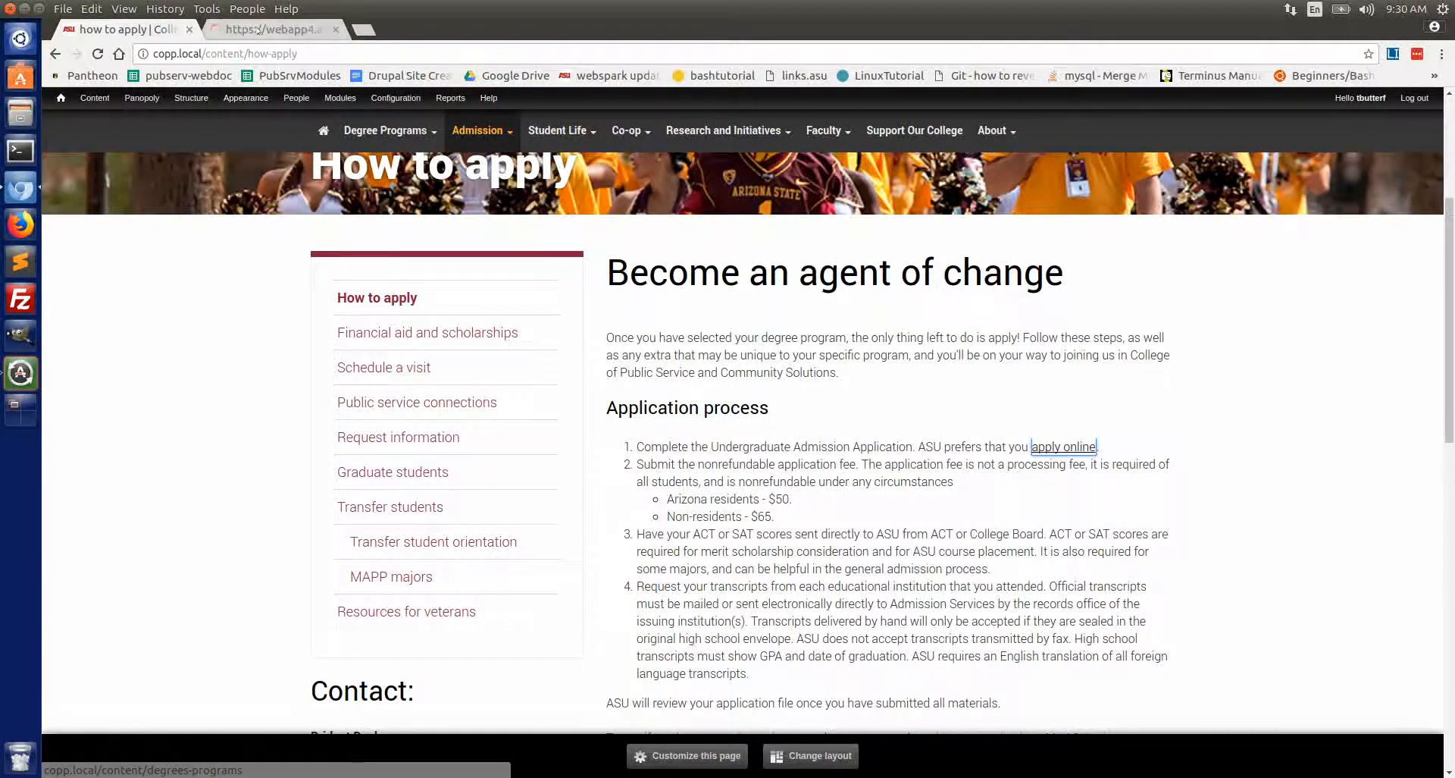
pyautogui.click(258, 29)
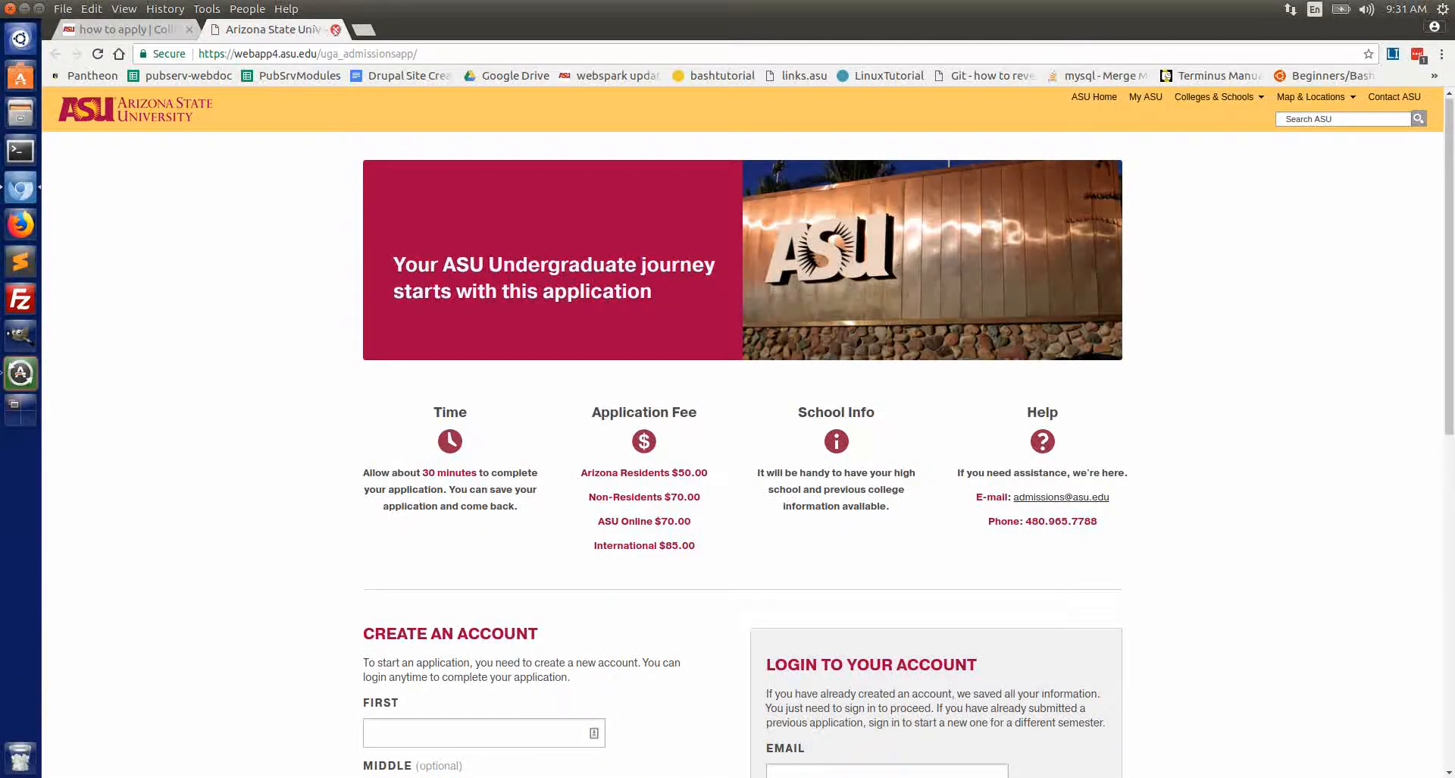
pyautogui.click(335, 30)
pyautogui.click(770, 506)
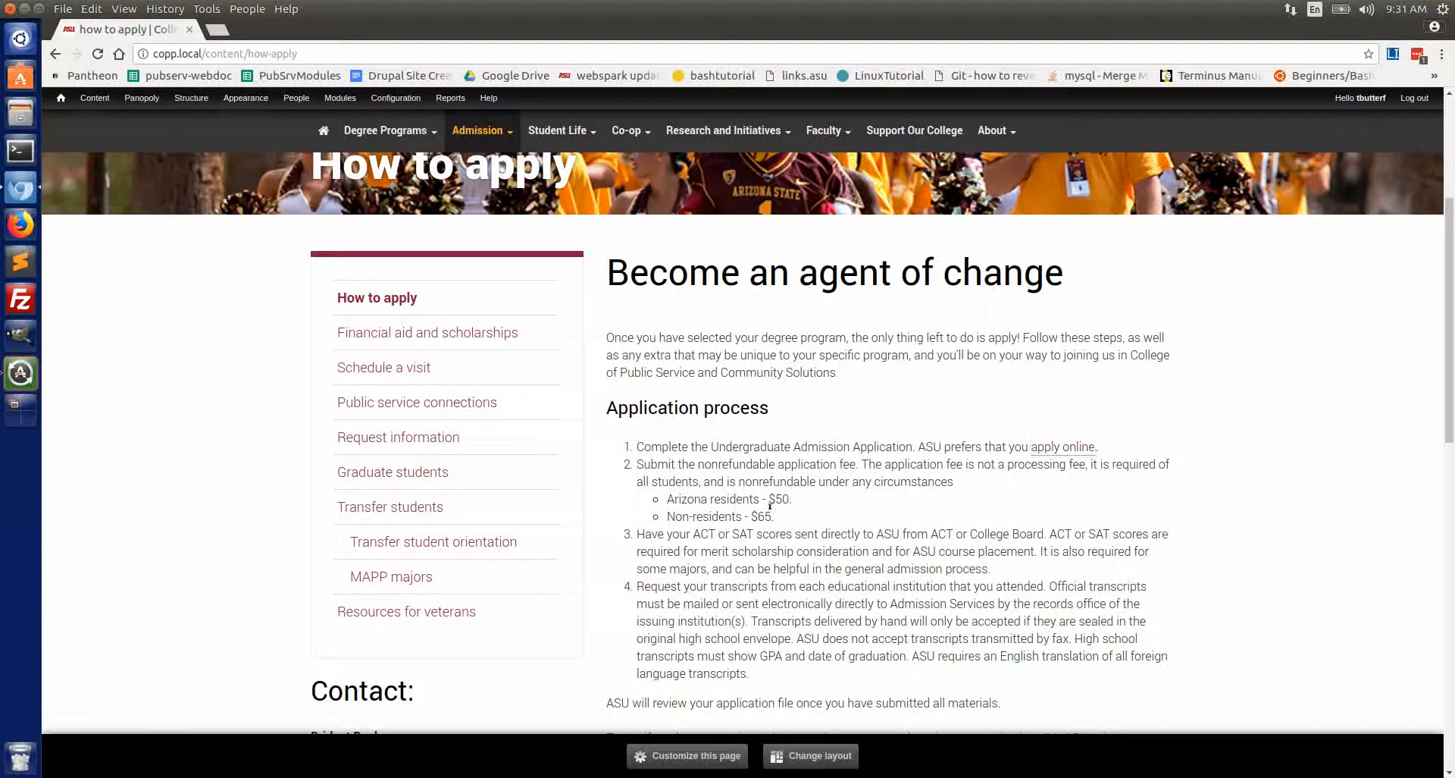
# Reopen the page for editing and add the line "Financial Aid and Scholarships" below the introductory paragraph.
pyautogui.scroll(4, 811, 521)
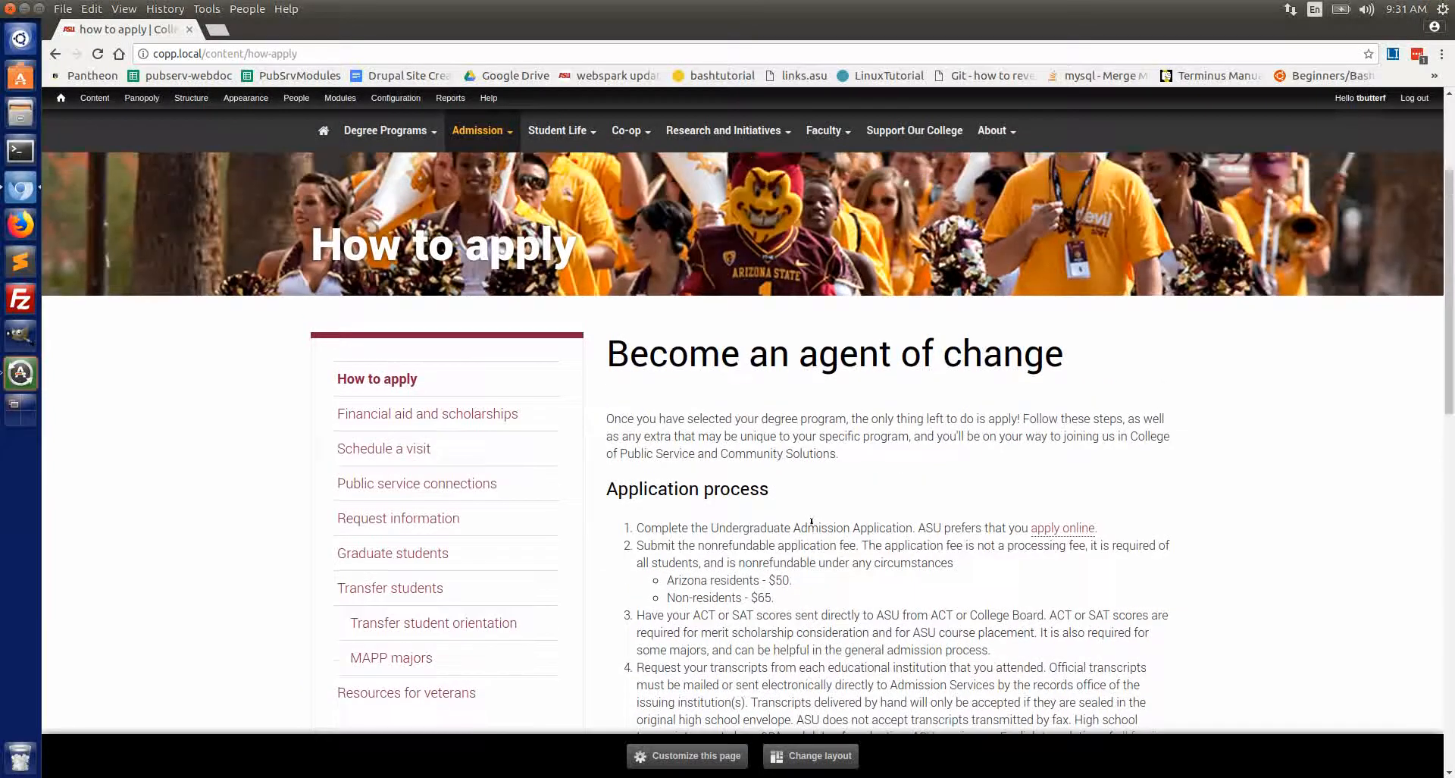
pyautogui.scroll(1, 812, 523)
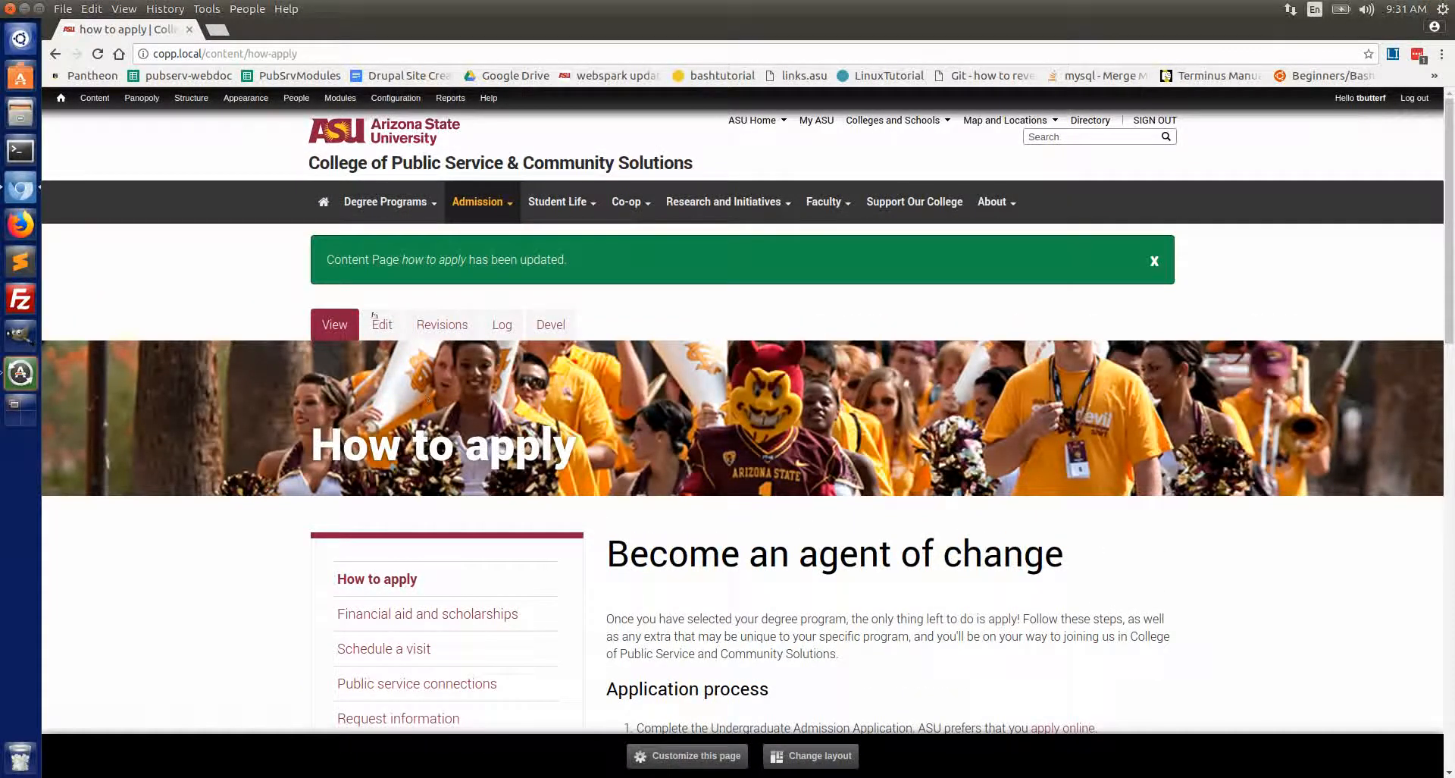
pyautogui.scroll(-1, 773, 609)
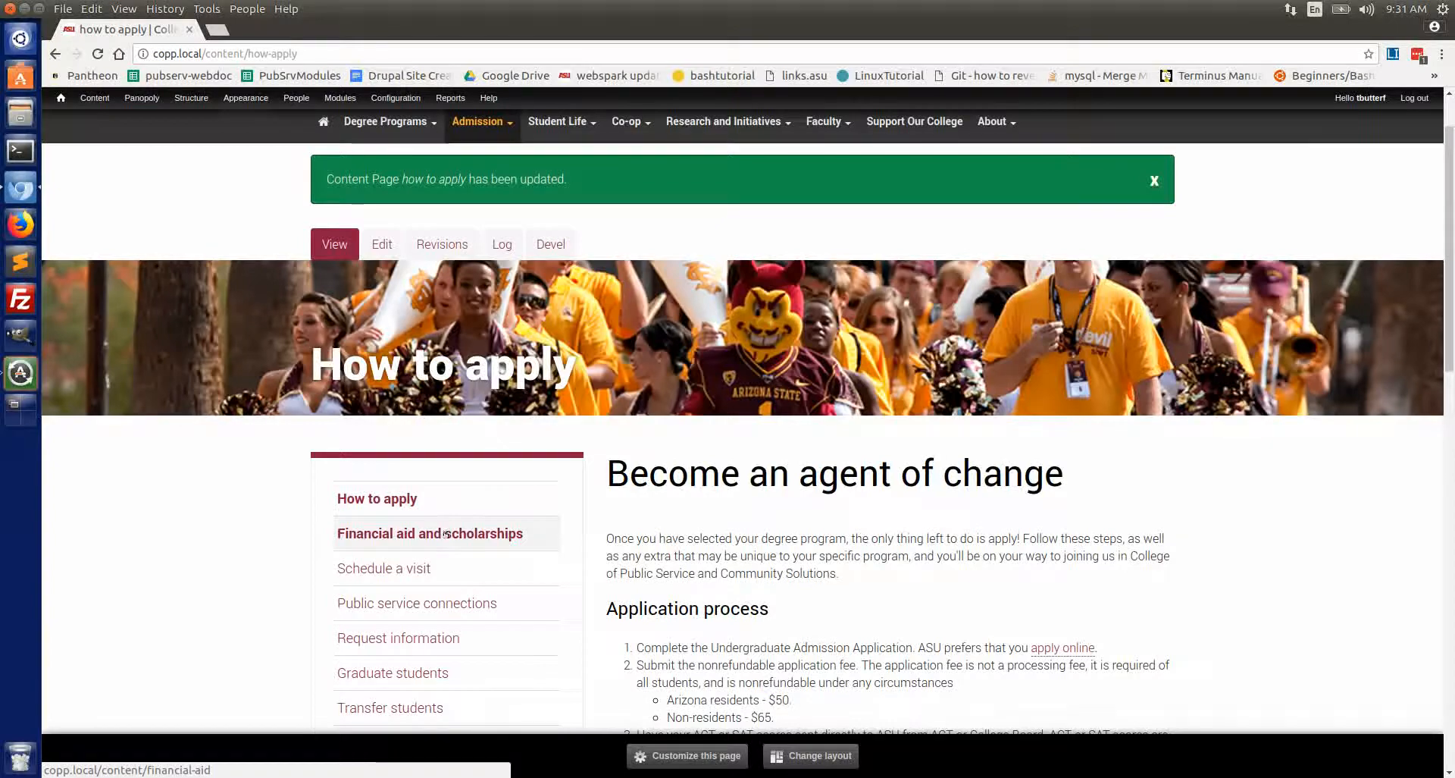
pyautogui.scroll(1, 742, 455)
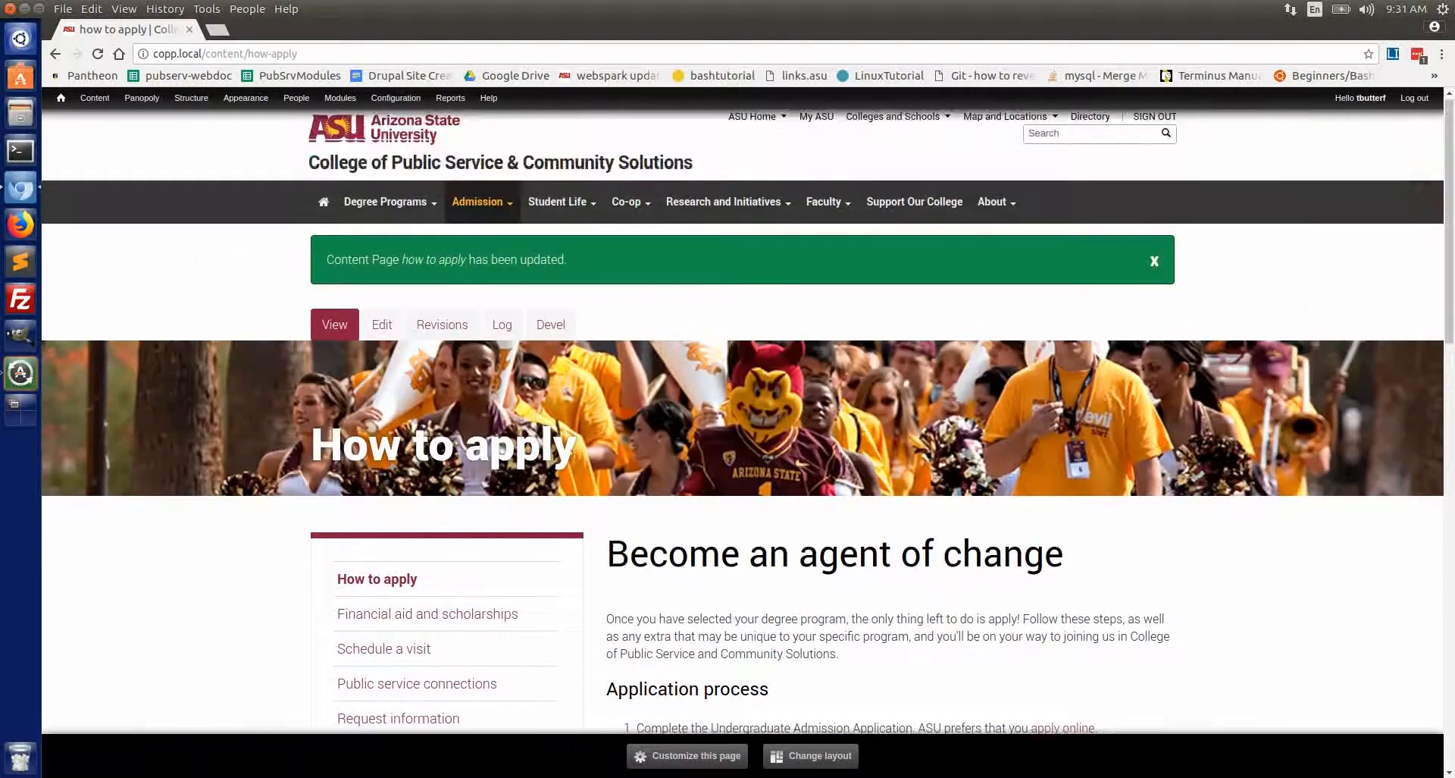
pyautogui.click(379, 327)
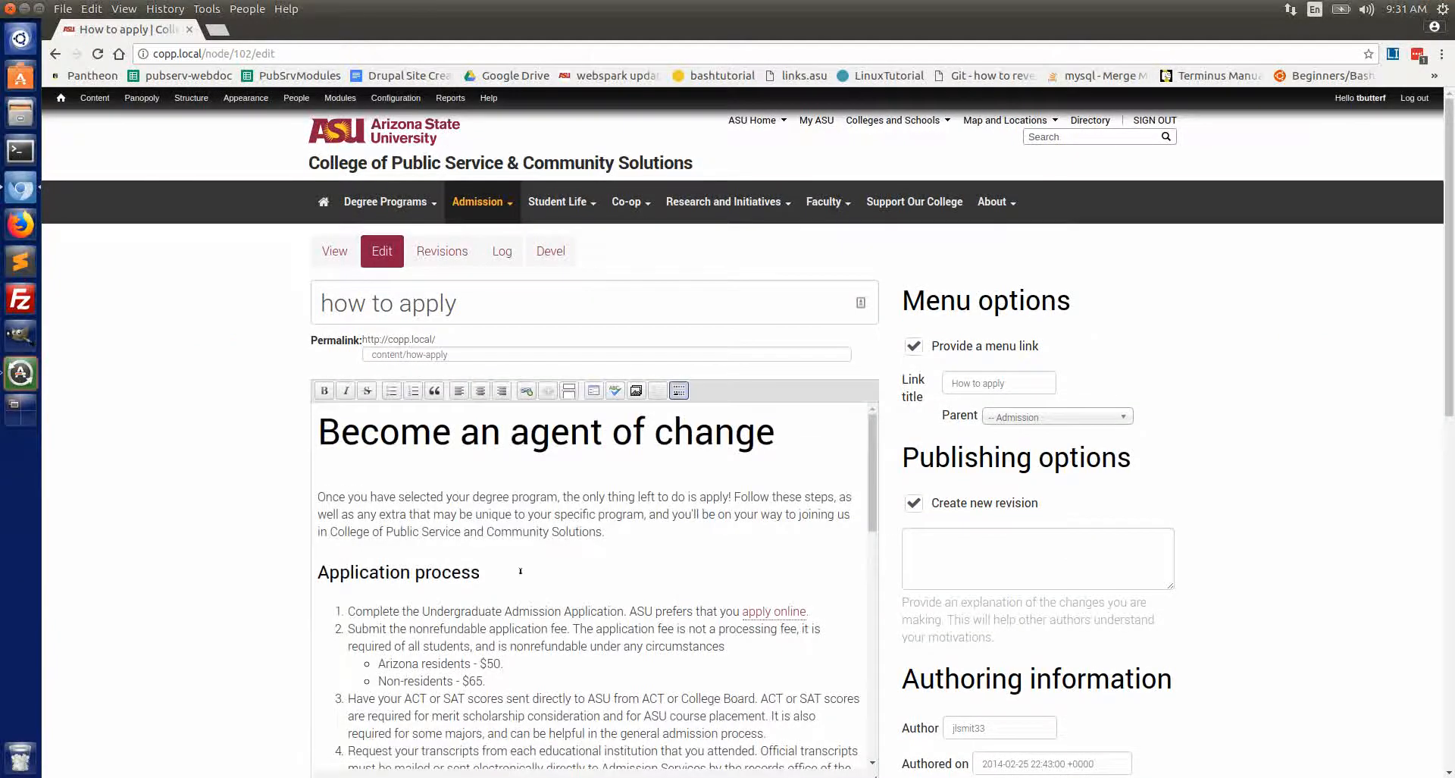
pyautogui.click(516, 570)
pyautogui.click(635, 528)
pyautogui.press('Return')
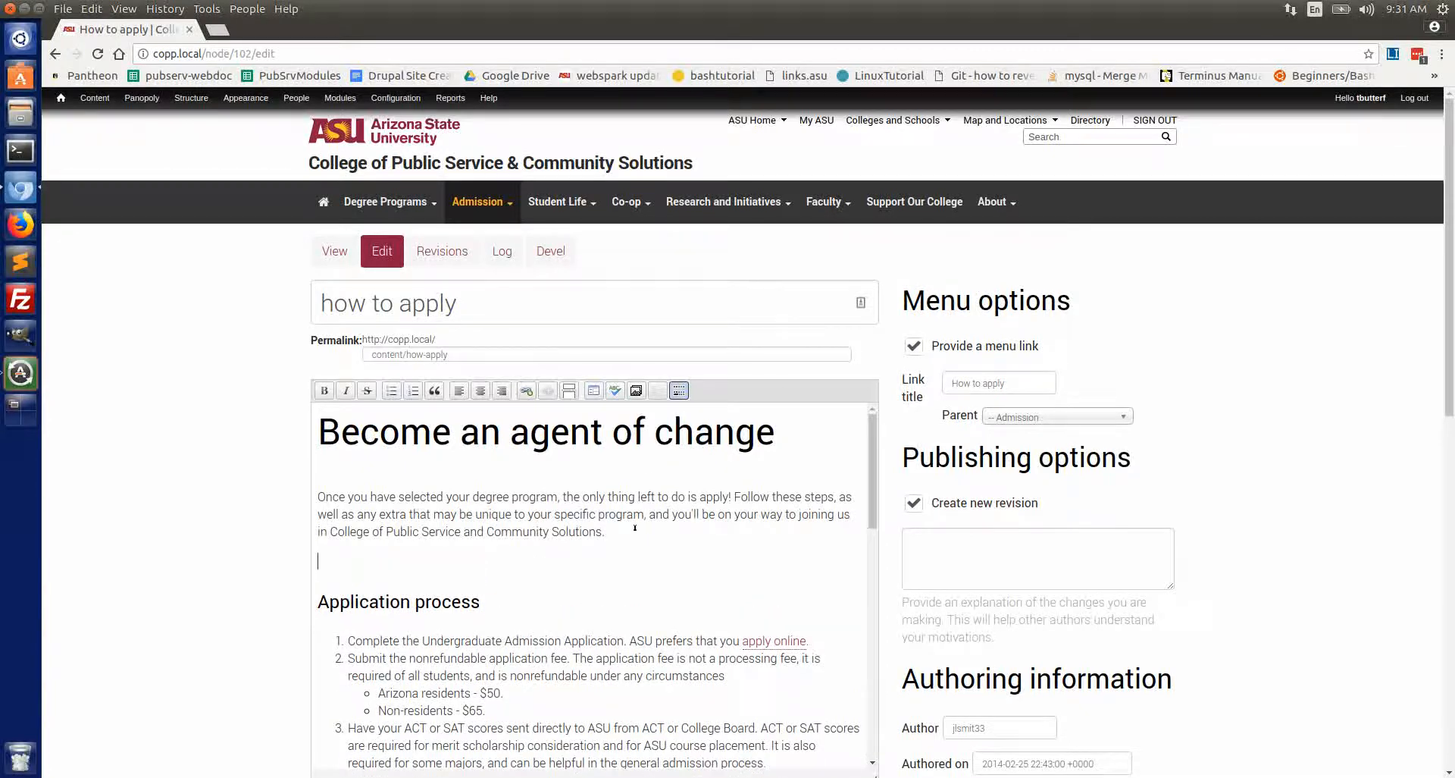
pyautogui.write('Financial Aid and Scholarships')
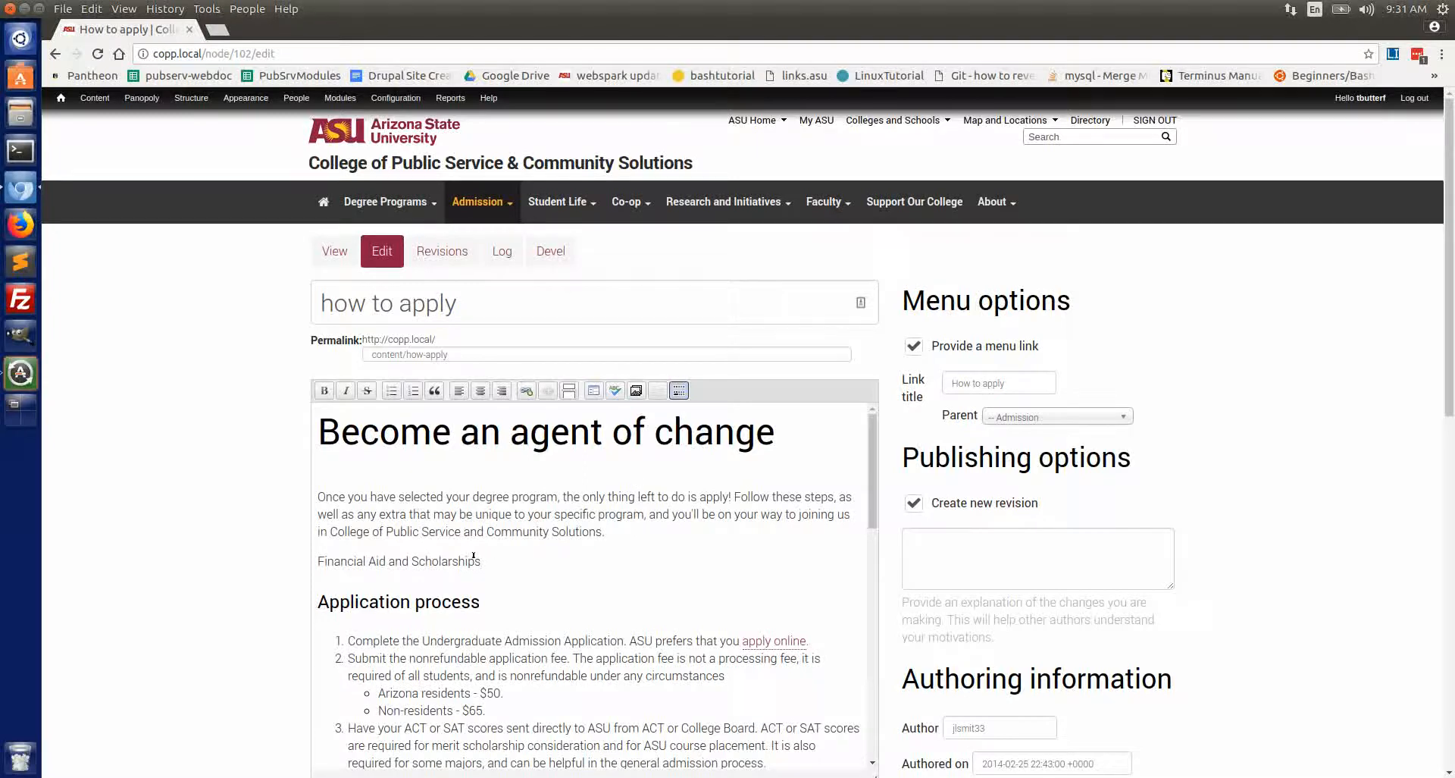
# Link the "Financial Aid and Scholarships" line to the site's "Financial aid and scholarships" content, found by searching for "financial aid".
pyautogui.moveTo(478, 560); pyautogui.dragTo(317, 551)
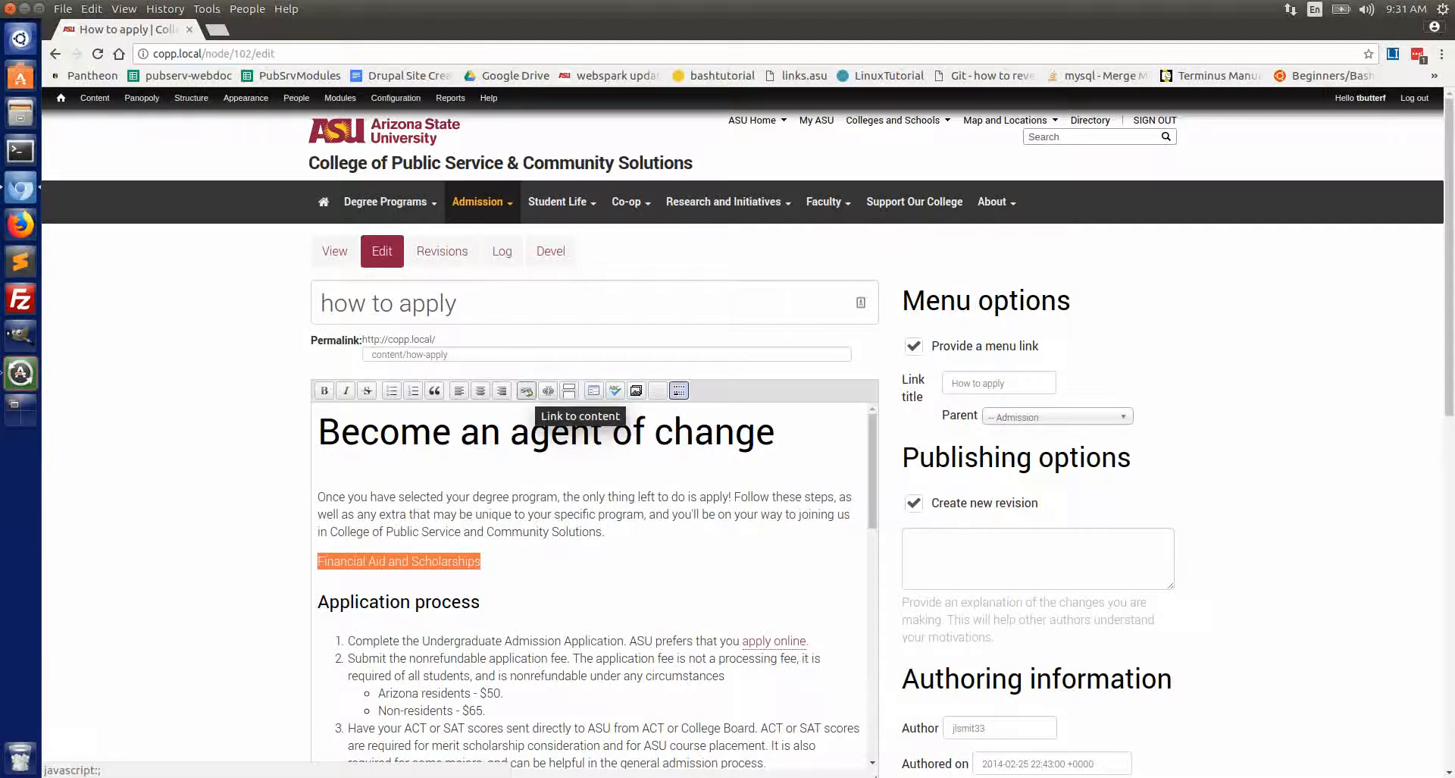
pyautogui.click(526, 391)
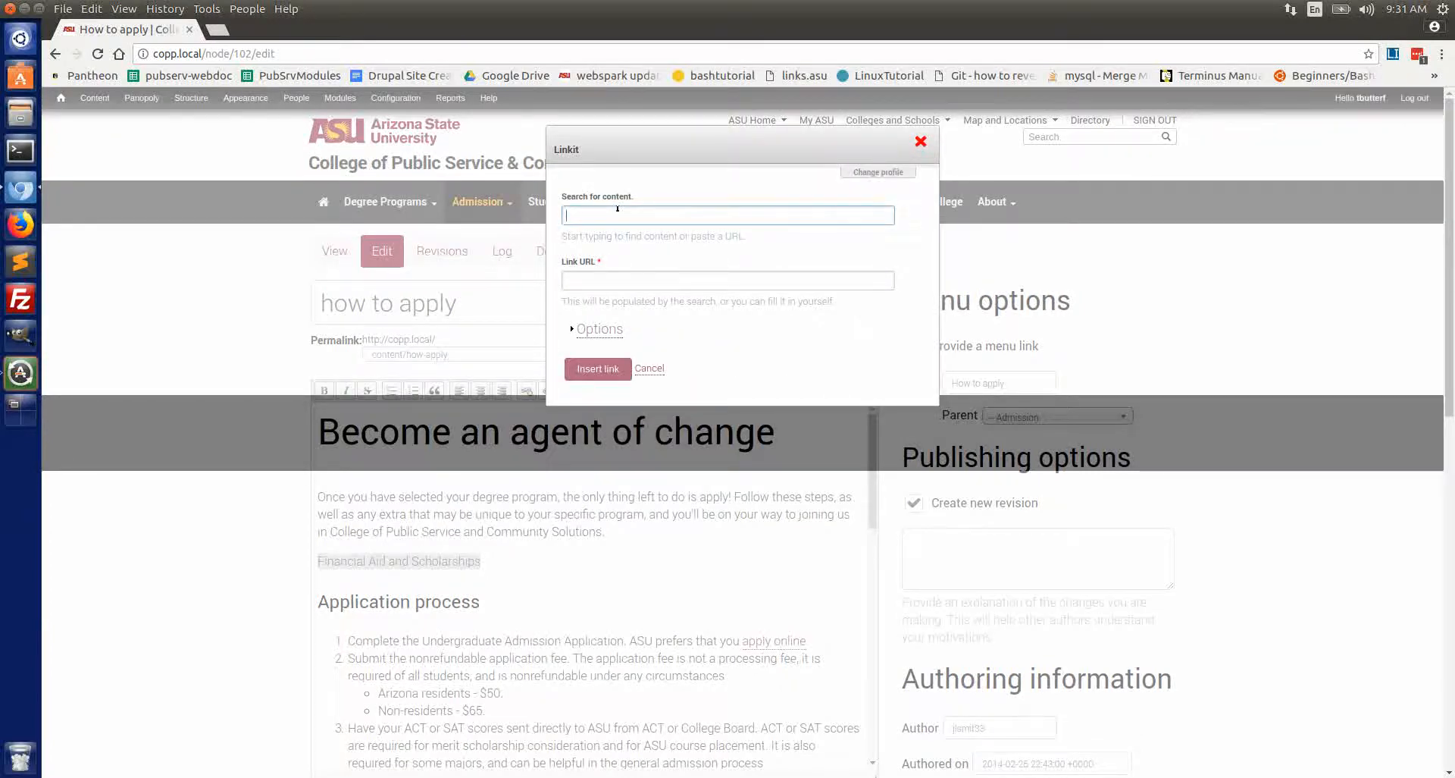
pyautogui.write('financial aid')
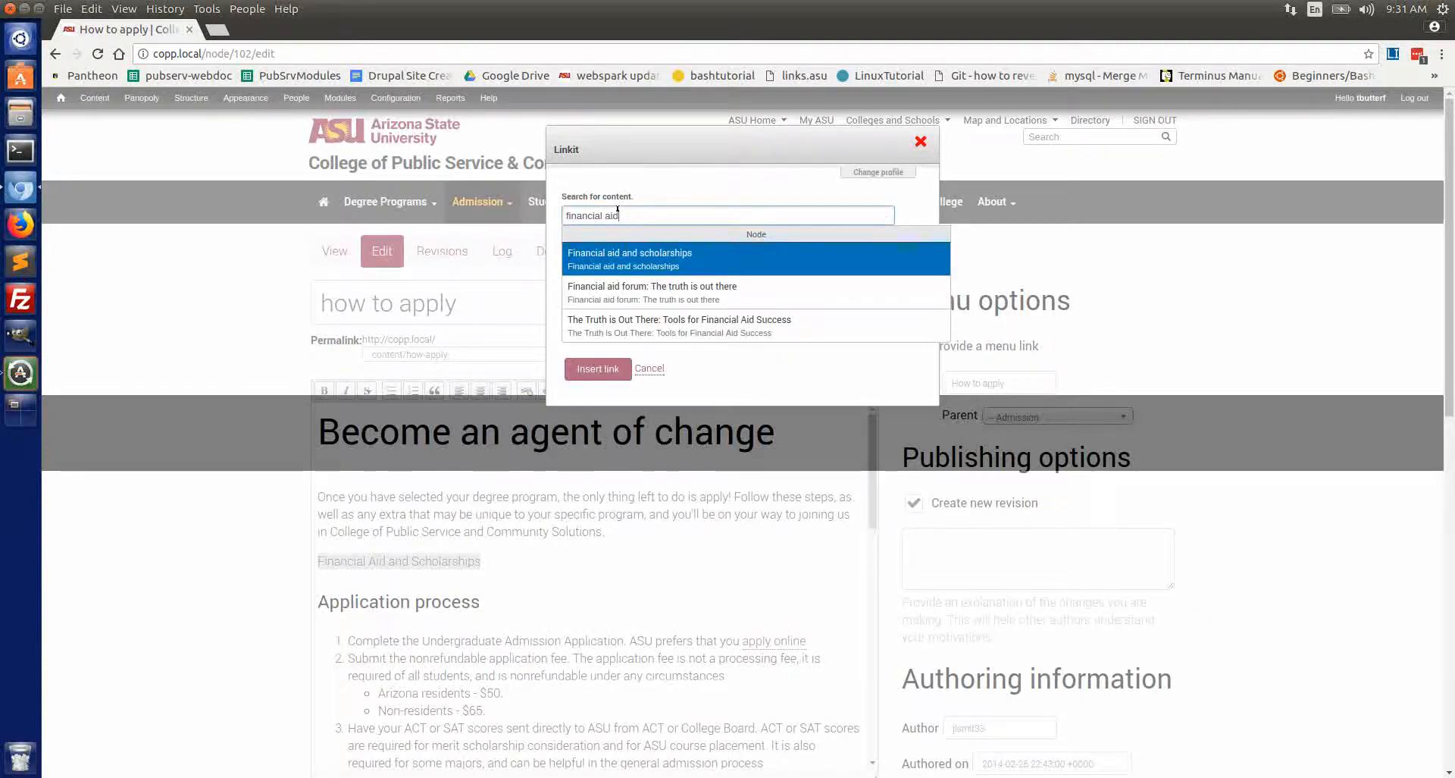
pyautogui.click(647, 263)
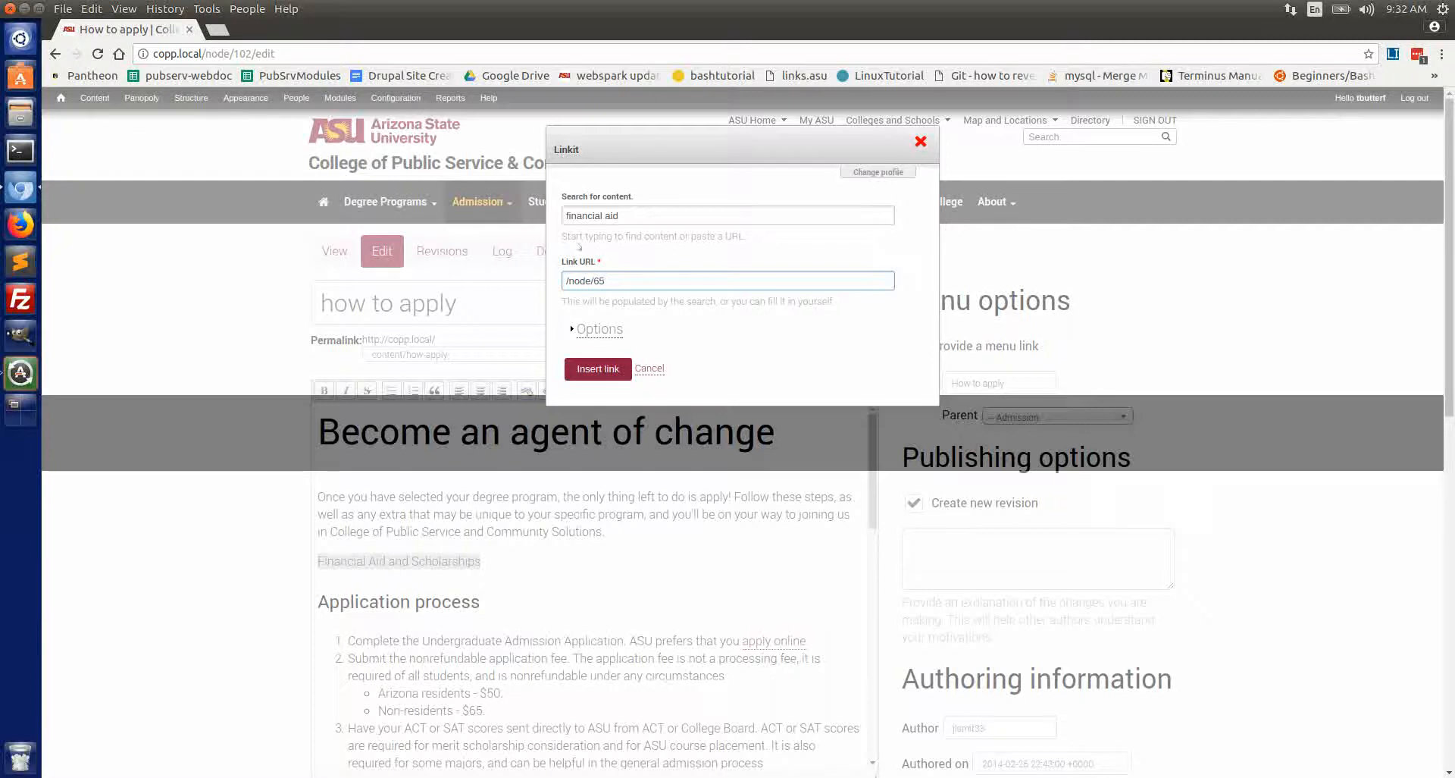
pyautogui.moveTo(607, 280); pyautogui.dragTo(552, 282)
pyautogui.click(574, 279)
pyautogui.doubleClick(584, 276)
pyautogui.click(622, 275)
pyautogui.moveTo(591, 280); pyautogui.dragTo(610, 279)
pyautogui.click(617, 278)
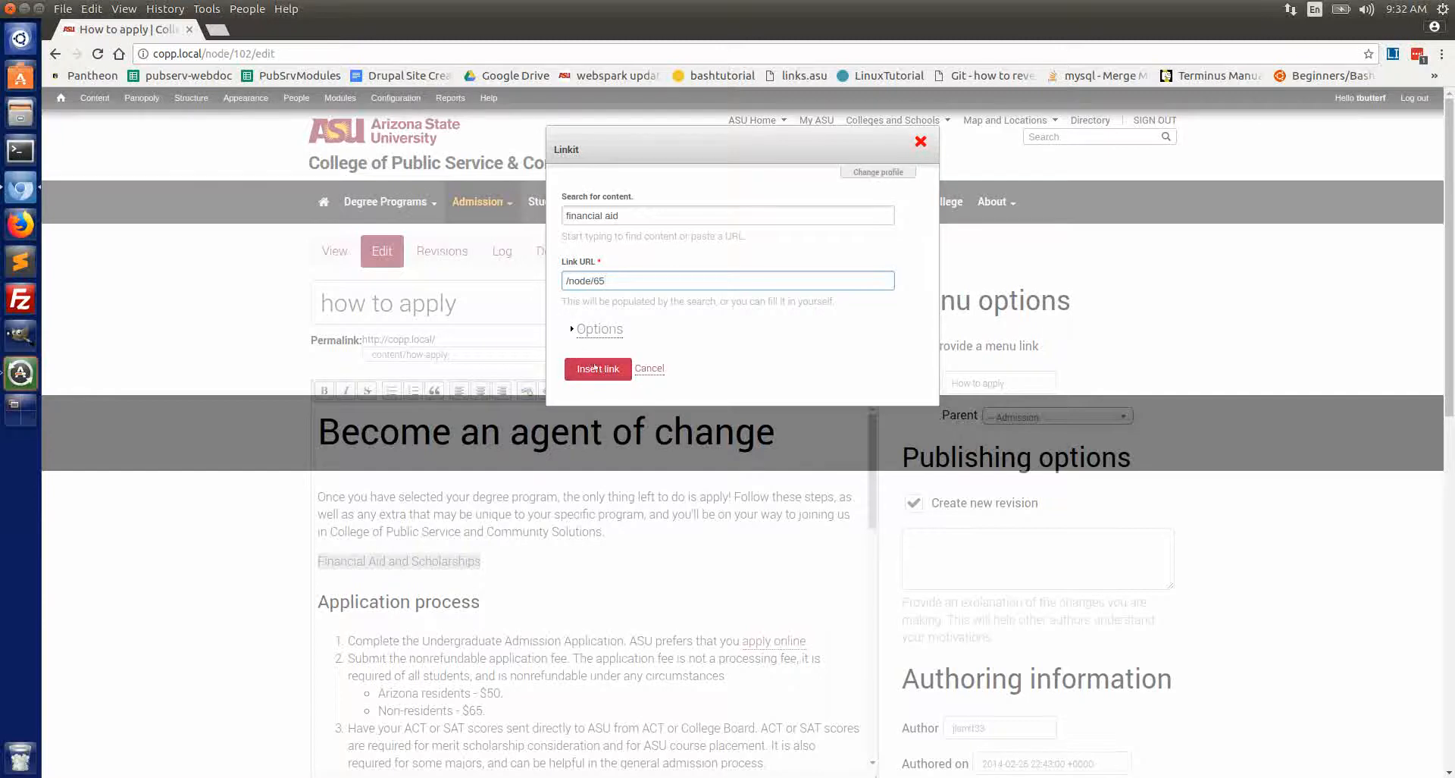
pyautogui.click(598, 369)
pyautogui.click(583, 561)
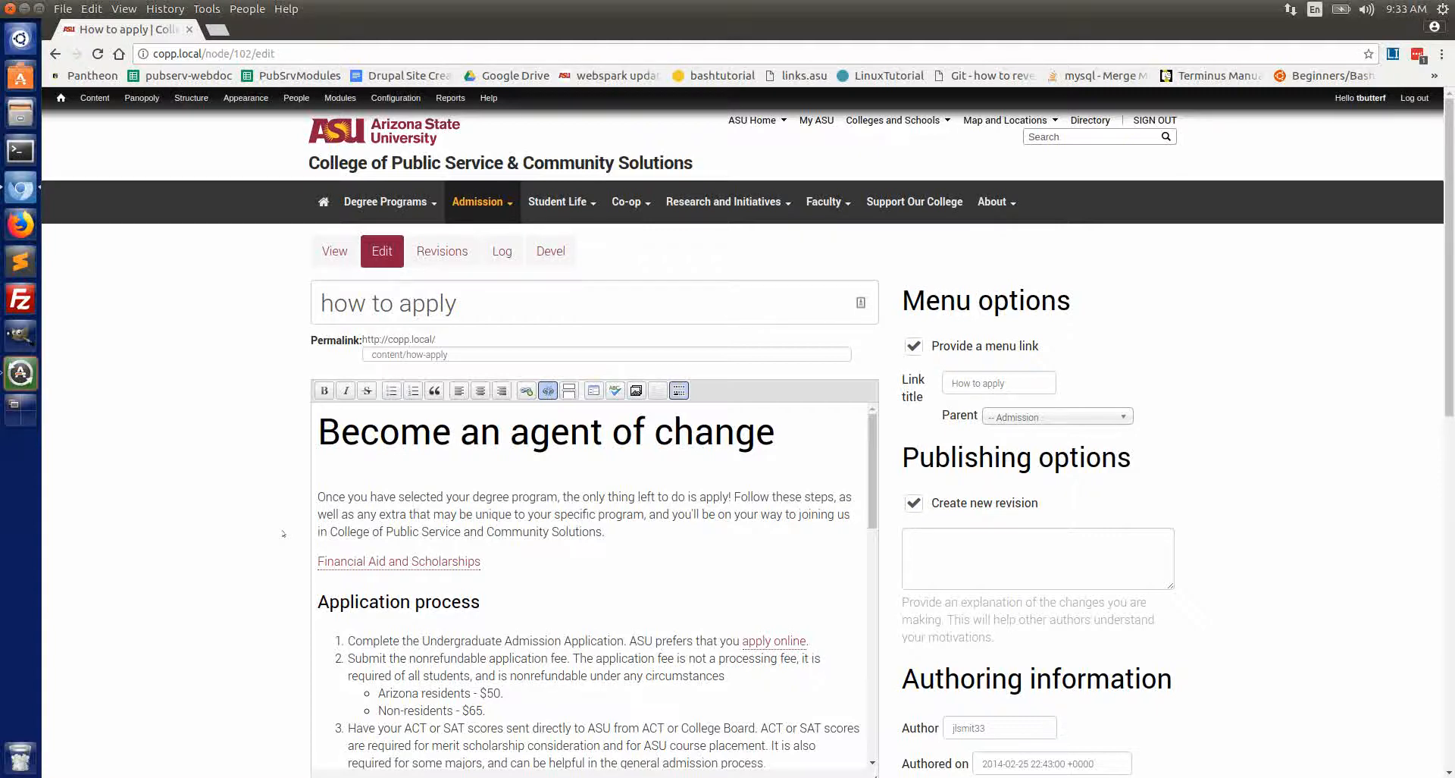
# Save the page and follow the "Financial Aid and Scholarships" link to check its destination address.
pyautogui.scroll(-5, 283, 533)
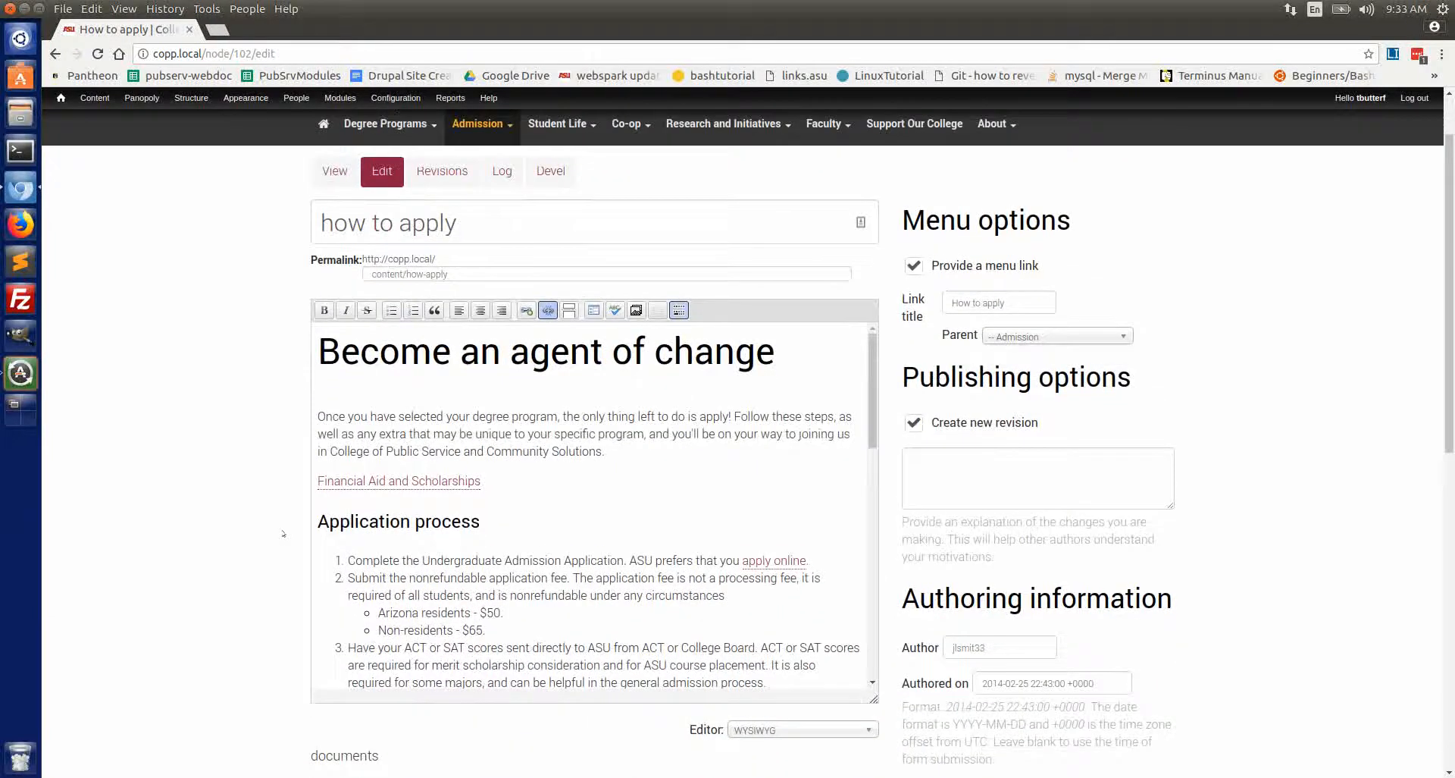
pyautogui.click(940, 684)
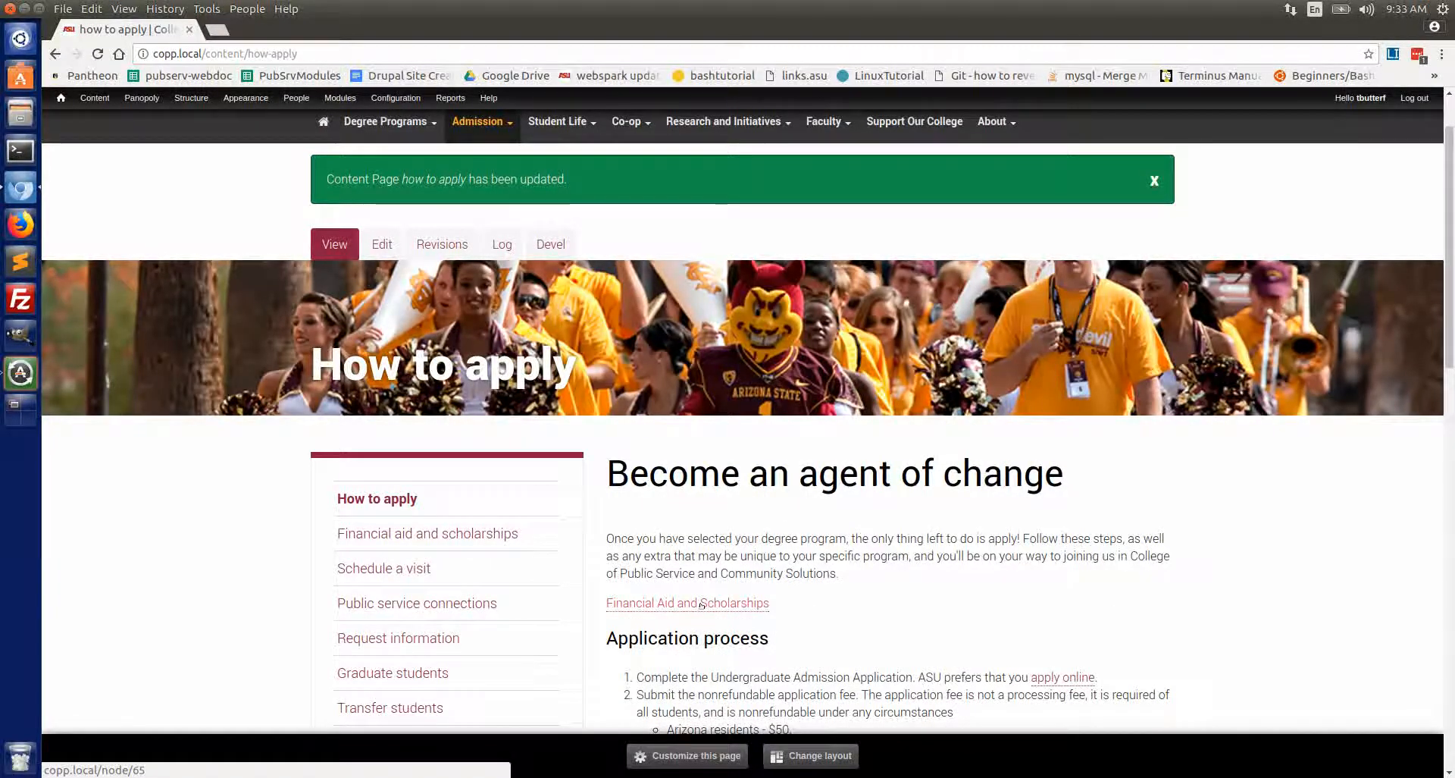
pyautogui.click(661, 603)
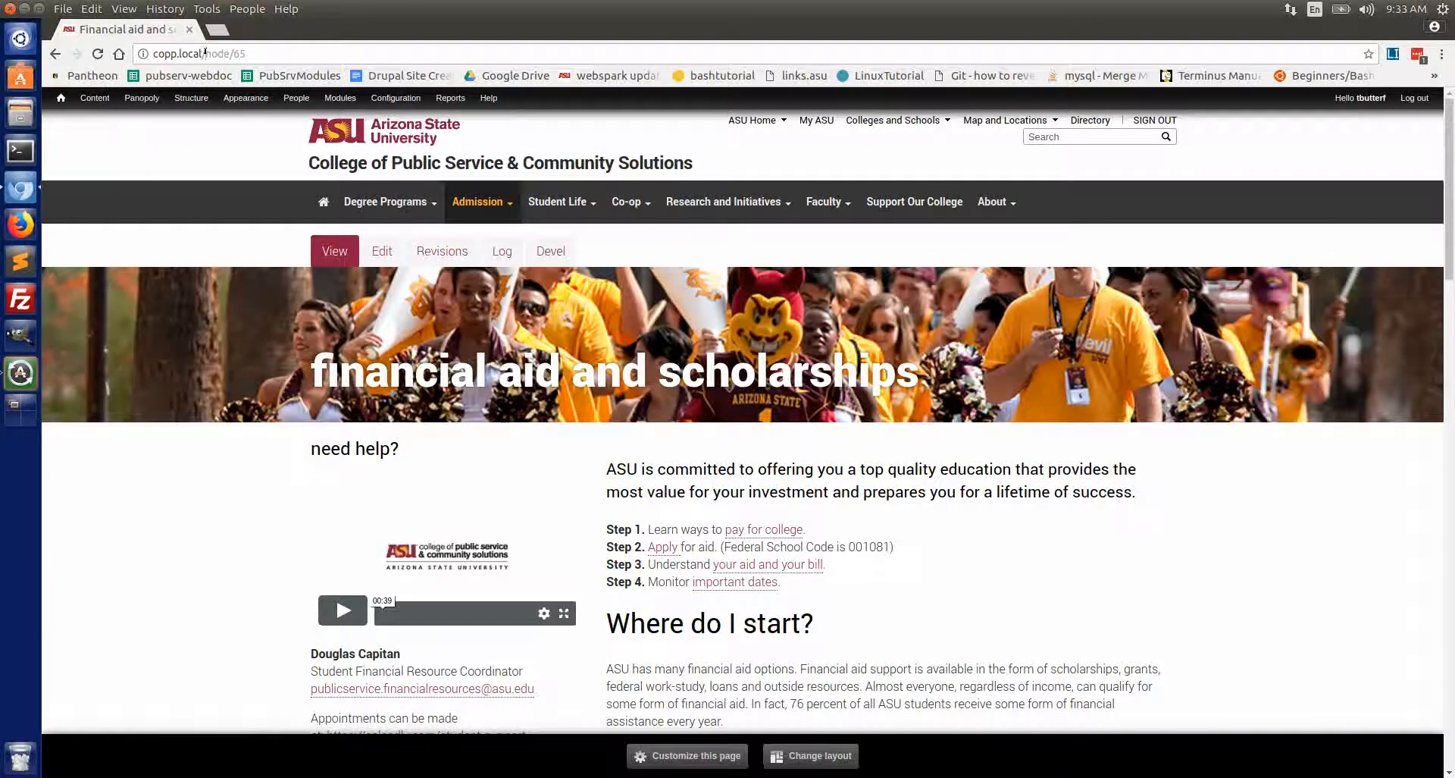
pyautogui.moveTo(206, 53); pyautogui.dragTo(246, 53)
pyautogui.click(214, 296)
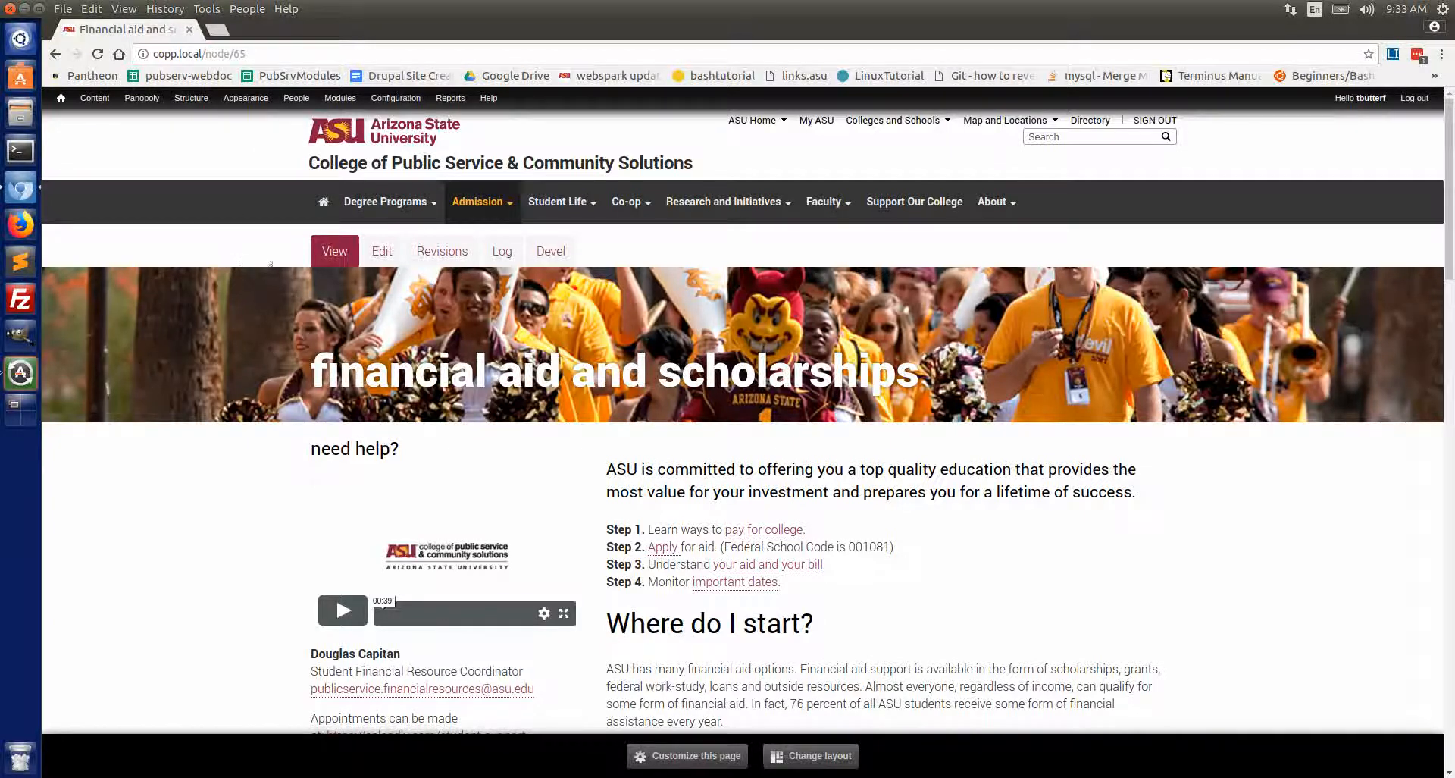
# Compare the financial aid and scholarships page's node/65 address with its content/financial-aid address.
pyautogui.click(333, 251)
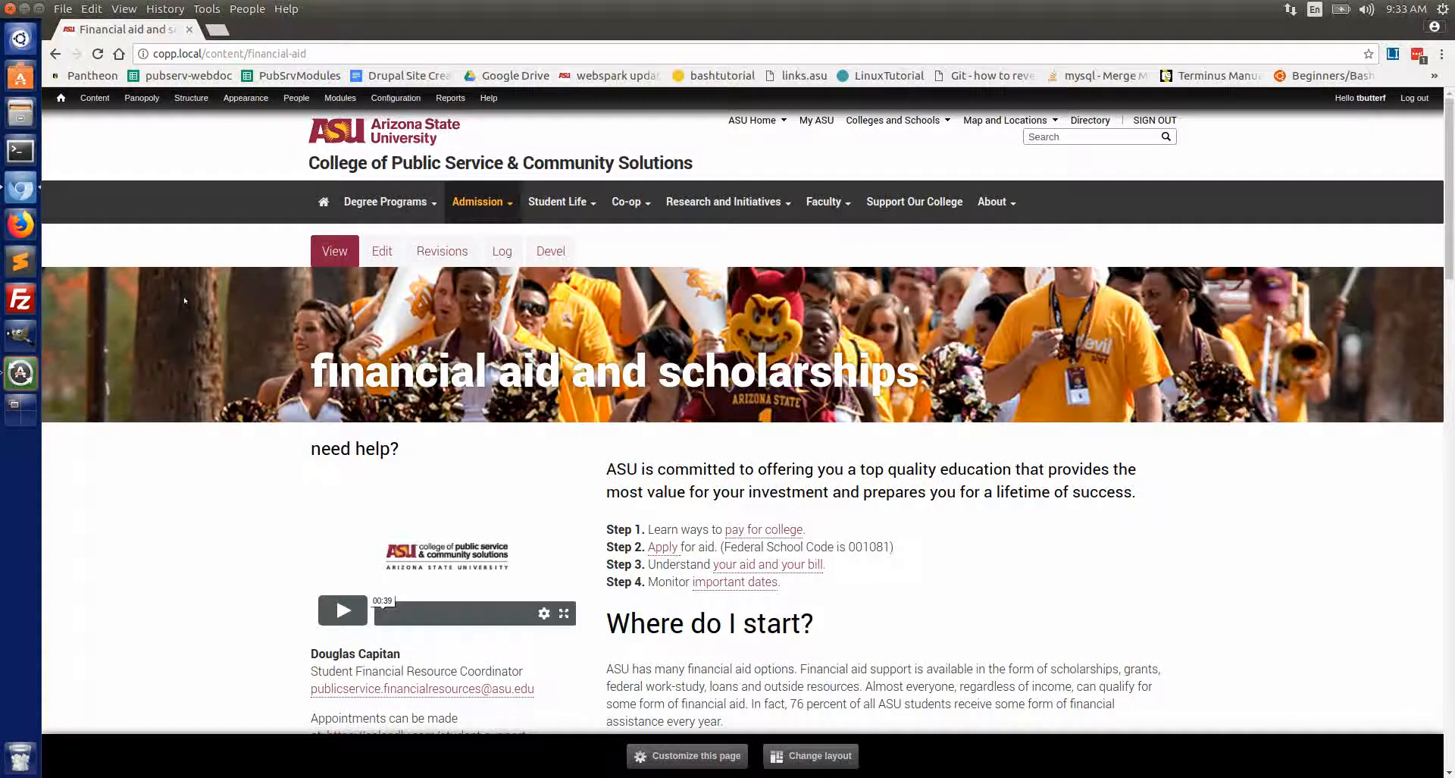
pyautogui.click(55, 53)
pyautogui.moveTo(201, 47); pyautogui.dragTo(246, 46)
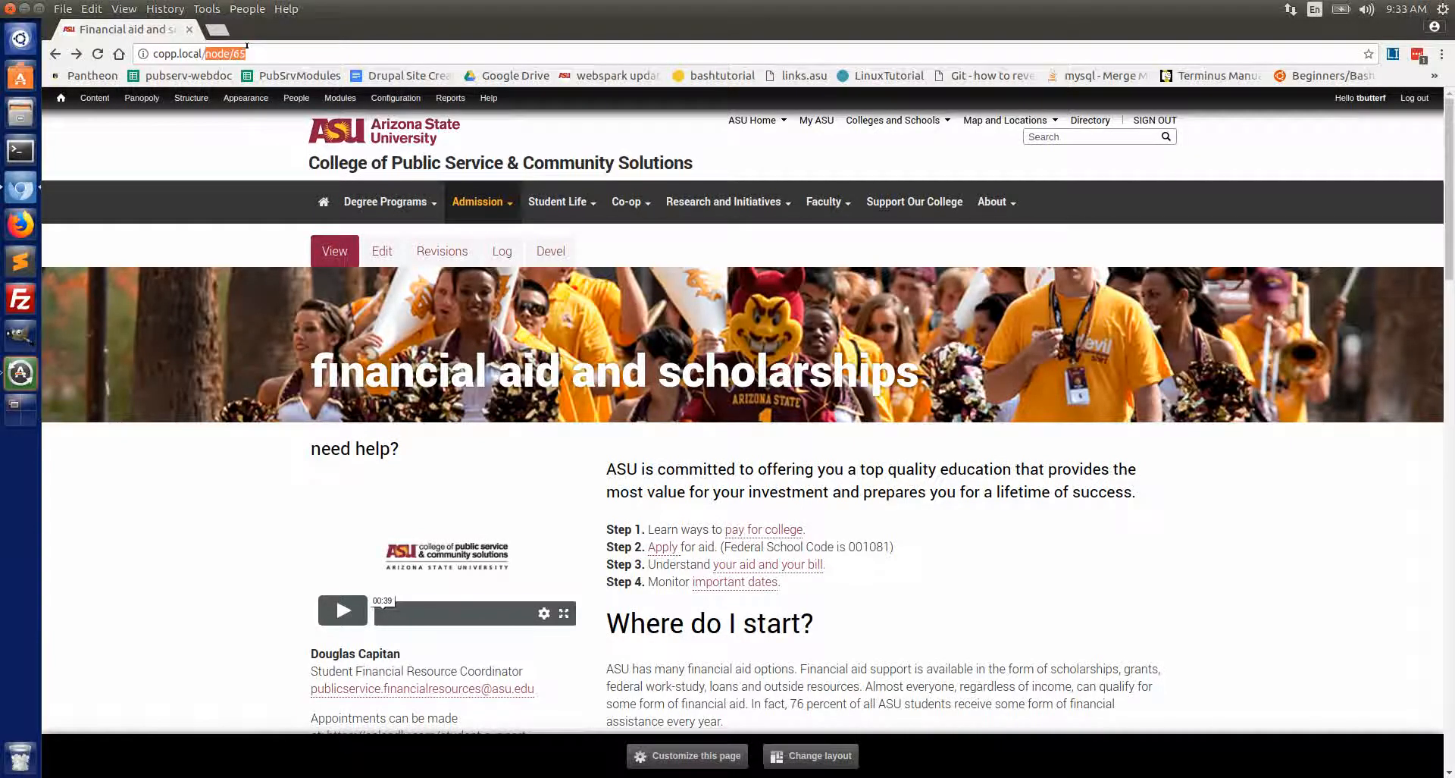
pyautogui.write('content/financial-aid')
pyautogui.press('Return')
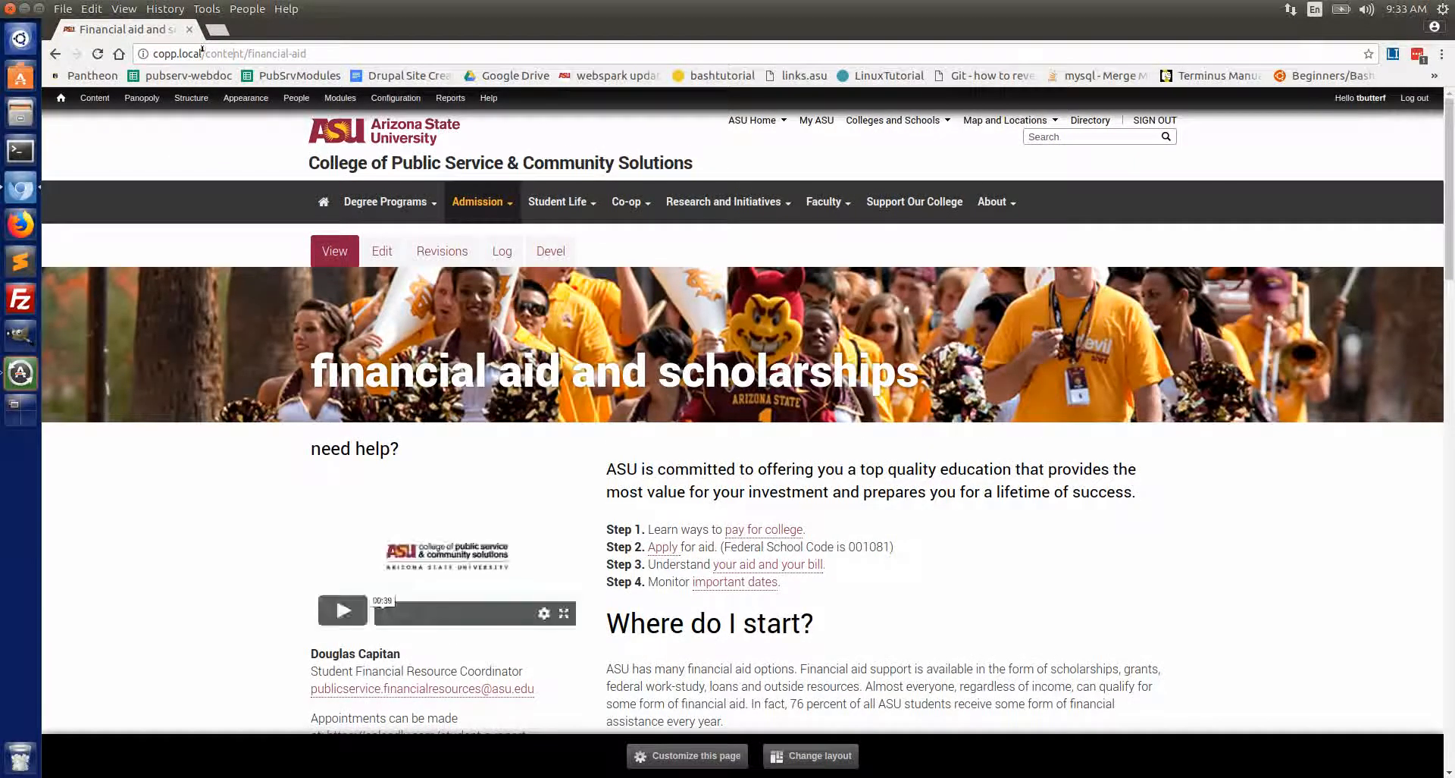
pyautogui.moveTo(201, 53); pyautogui.dragTo(323, 49)
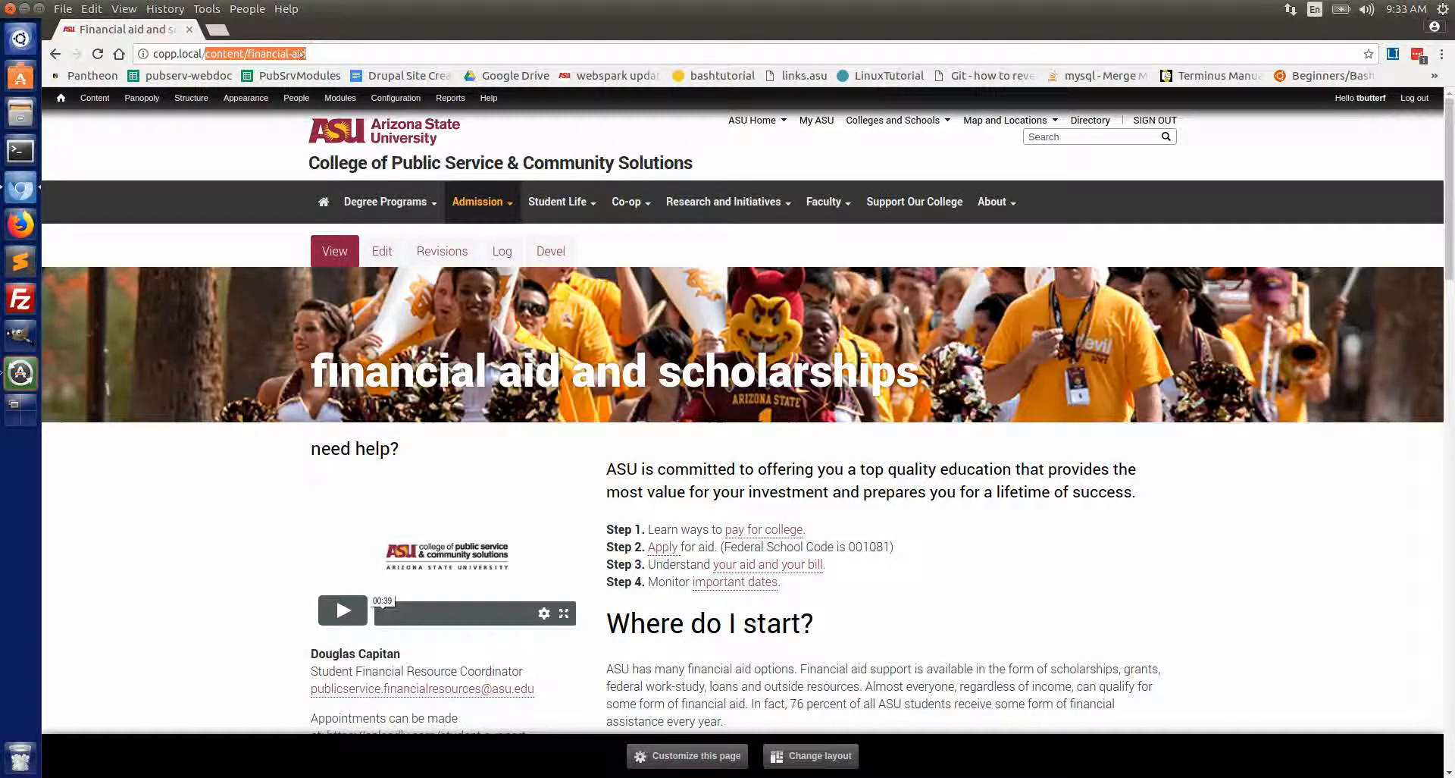
pyautogui.moveTo(307, 52); pyautogui.dragTo(133, 34)
pyautogui.click(344, 518)
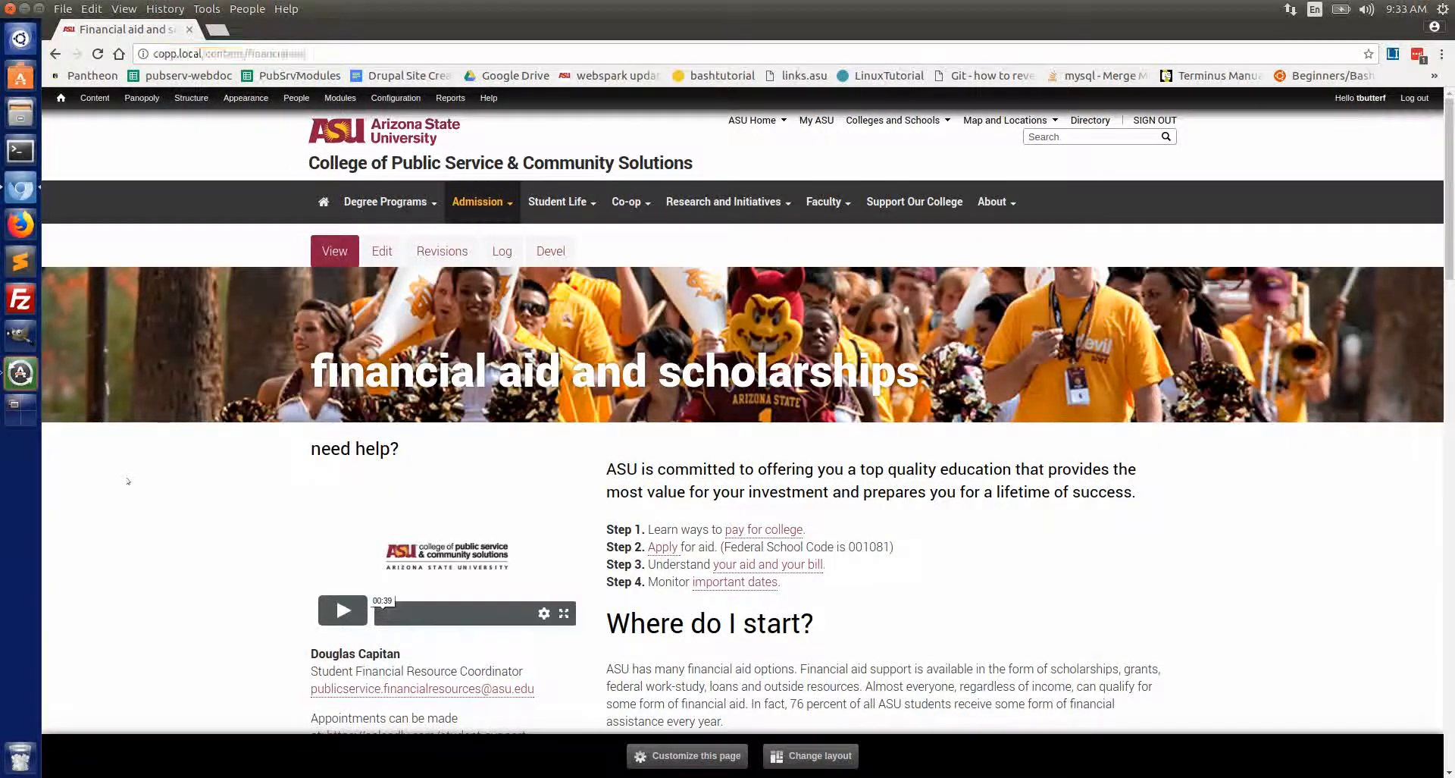
# Copy the full web address of the financial aid and scholarships page.
pyautogui.tripleClick(325, 45)
pyautogui.tripleClick(325, 45)
pyautogui.hotkey('ctrl', 'c')
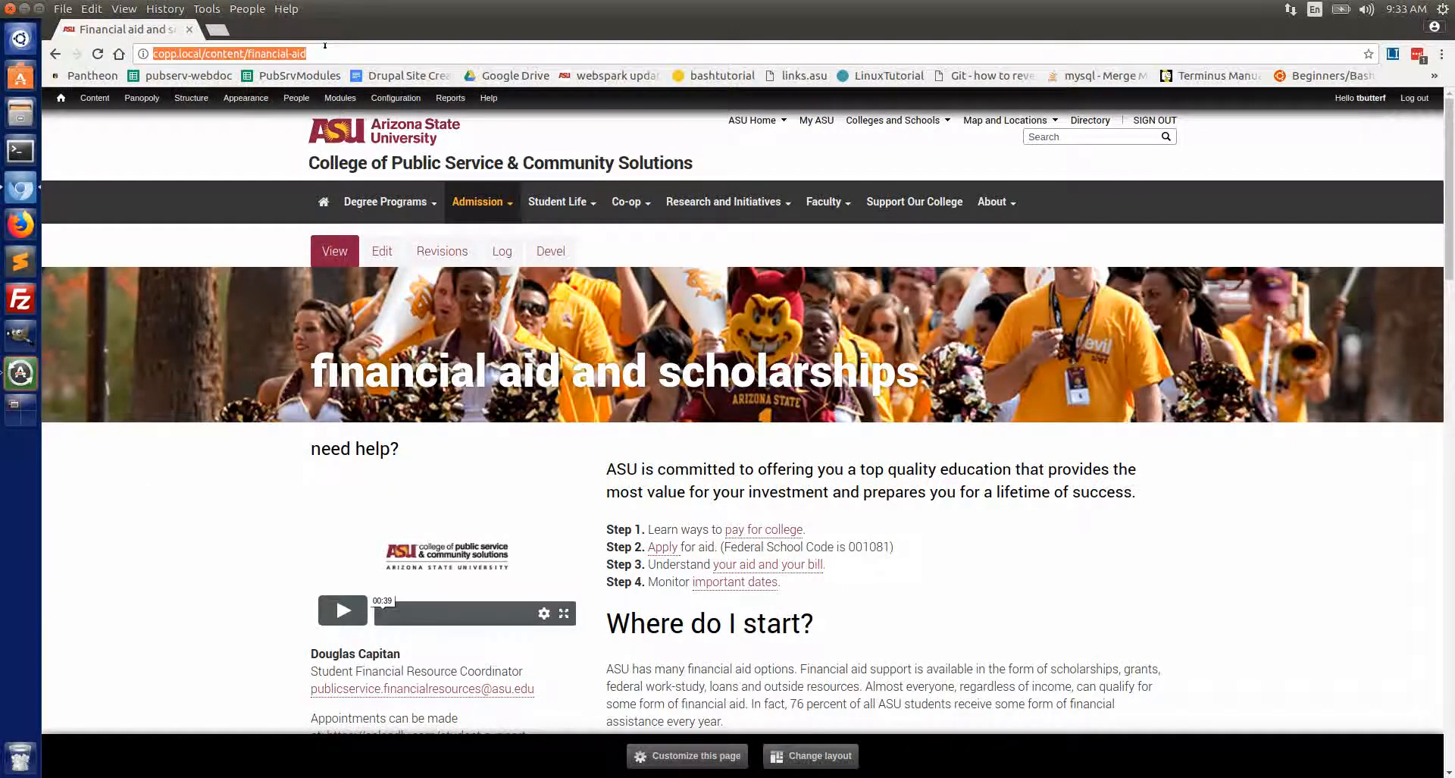
pyautogui.click(377, 619)
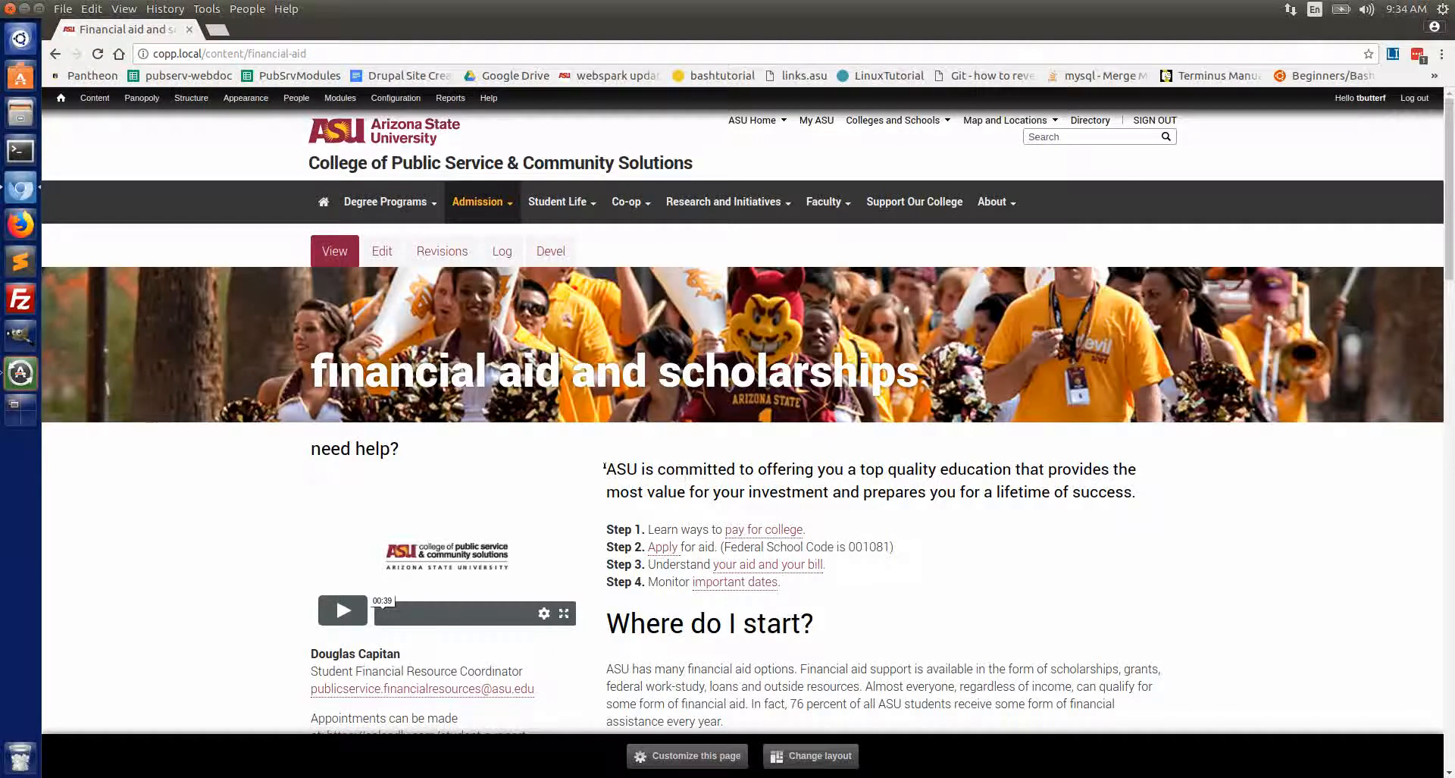
# Return to the "how to apply" page through the browsing history and open it for editing.
pyautogui.click(54, 55)
pyautogui.rightClick(55, 55)
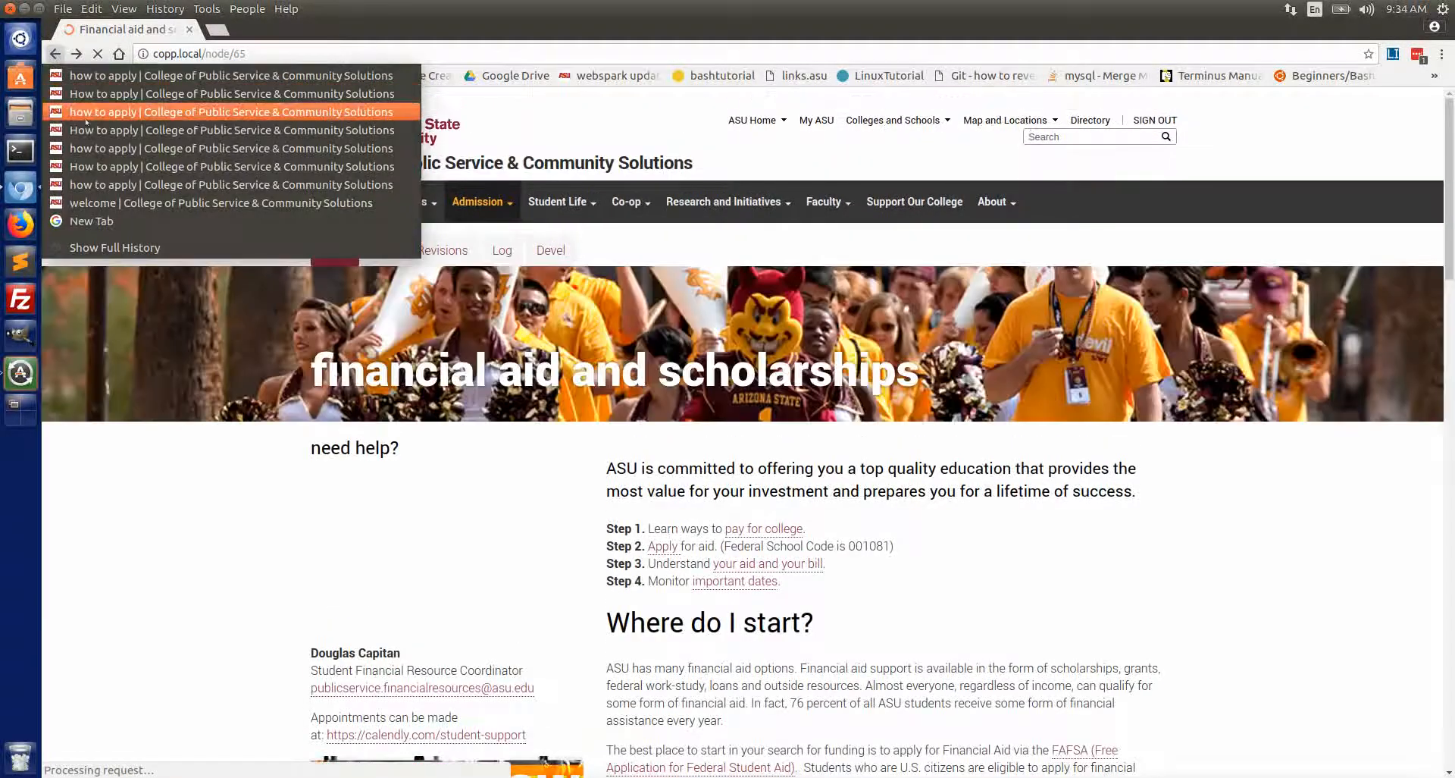
pyautogui.click(107, 203)
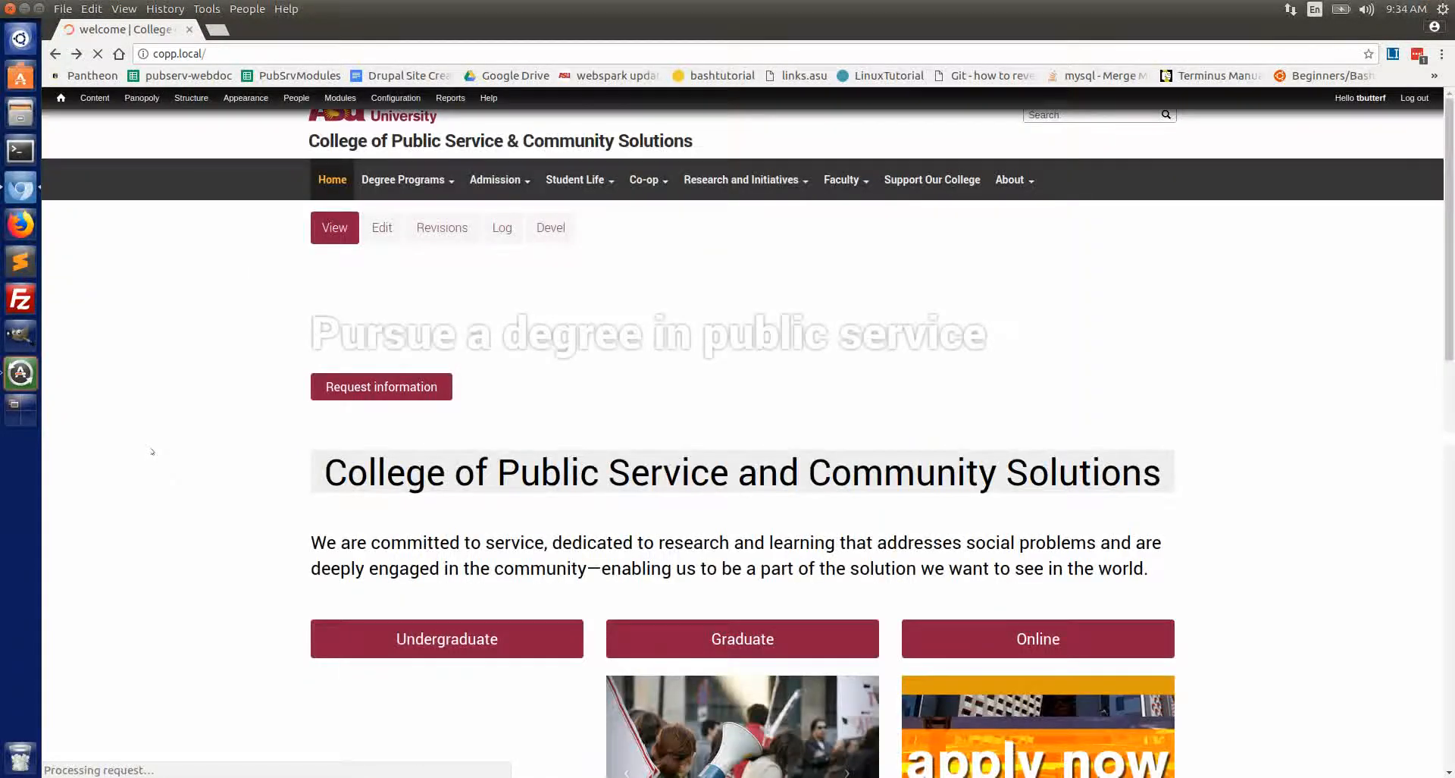
pyautogui.rightClick(77, 55)
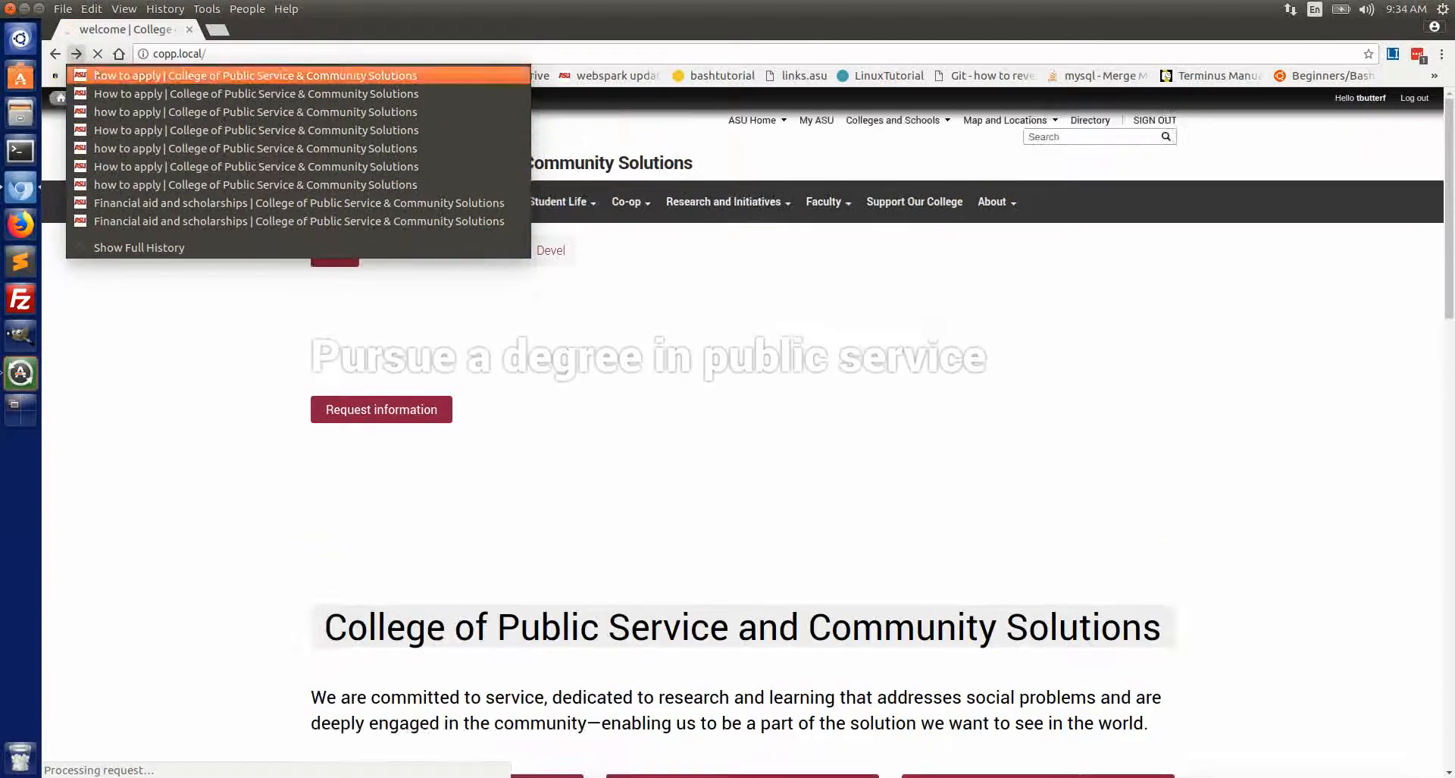
pyautogui.click(128, 147)
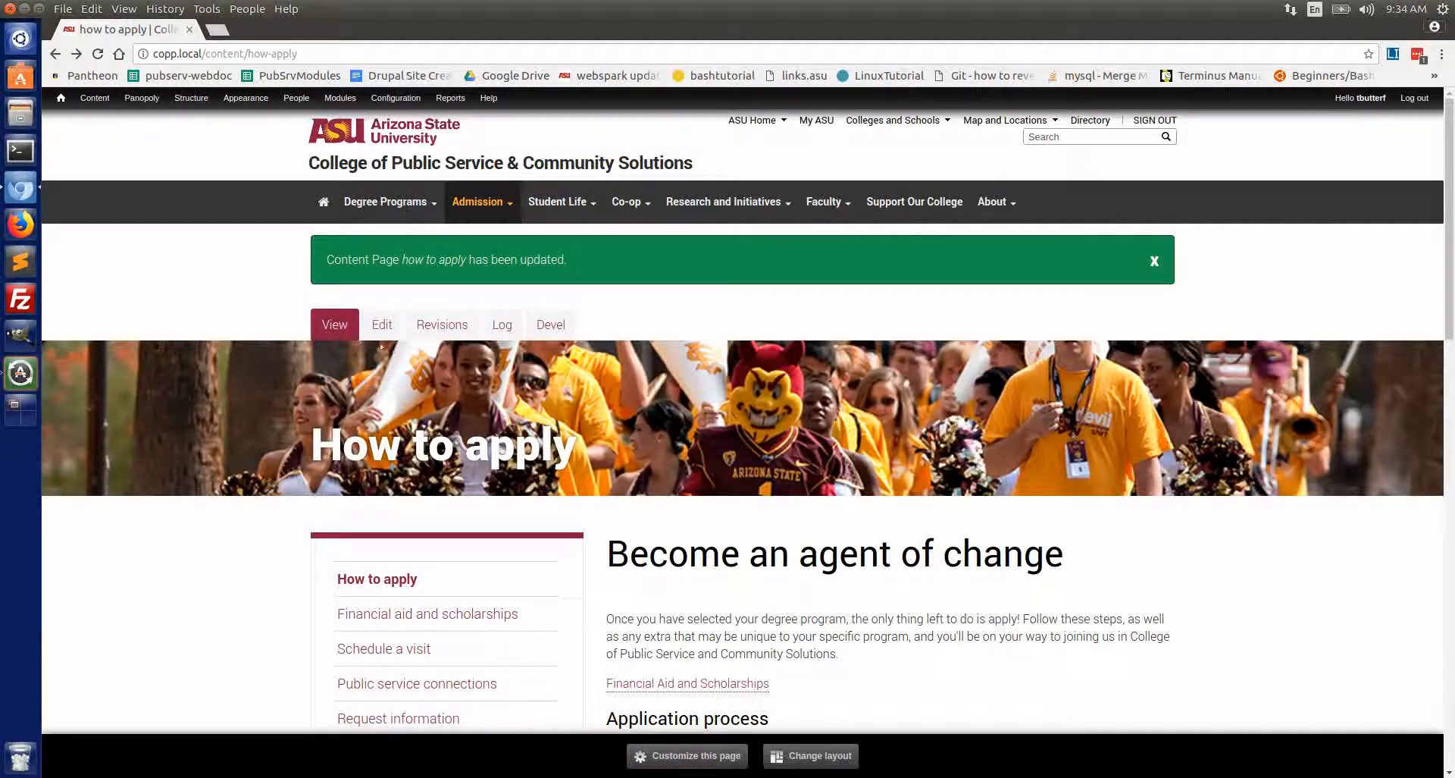
pyautogui.click(382, 326)
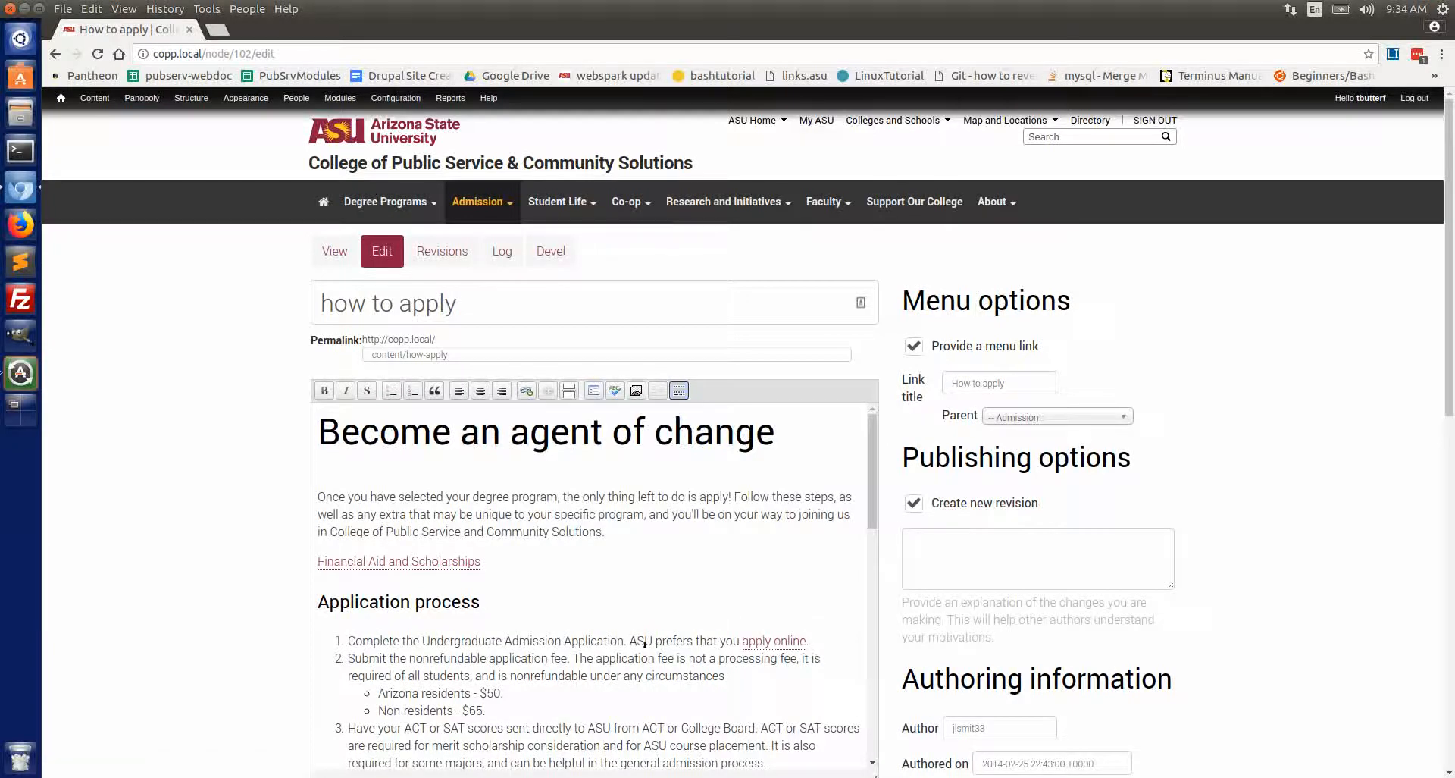
pyautogui.click(409, 562)
pyautogui.moveTo(478, 559); pyautogui.dragTo(312, 558)
pyautogui.click(419, 562)
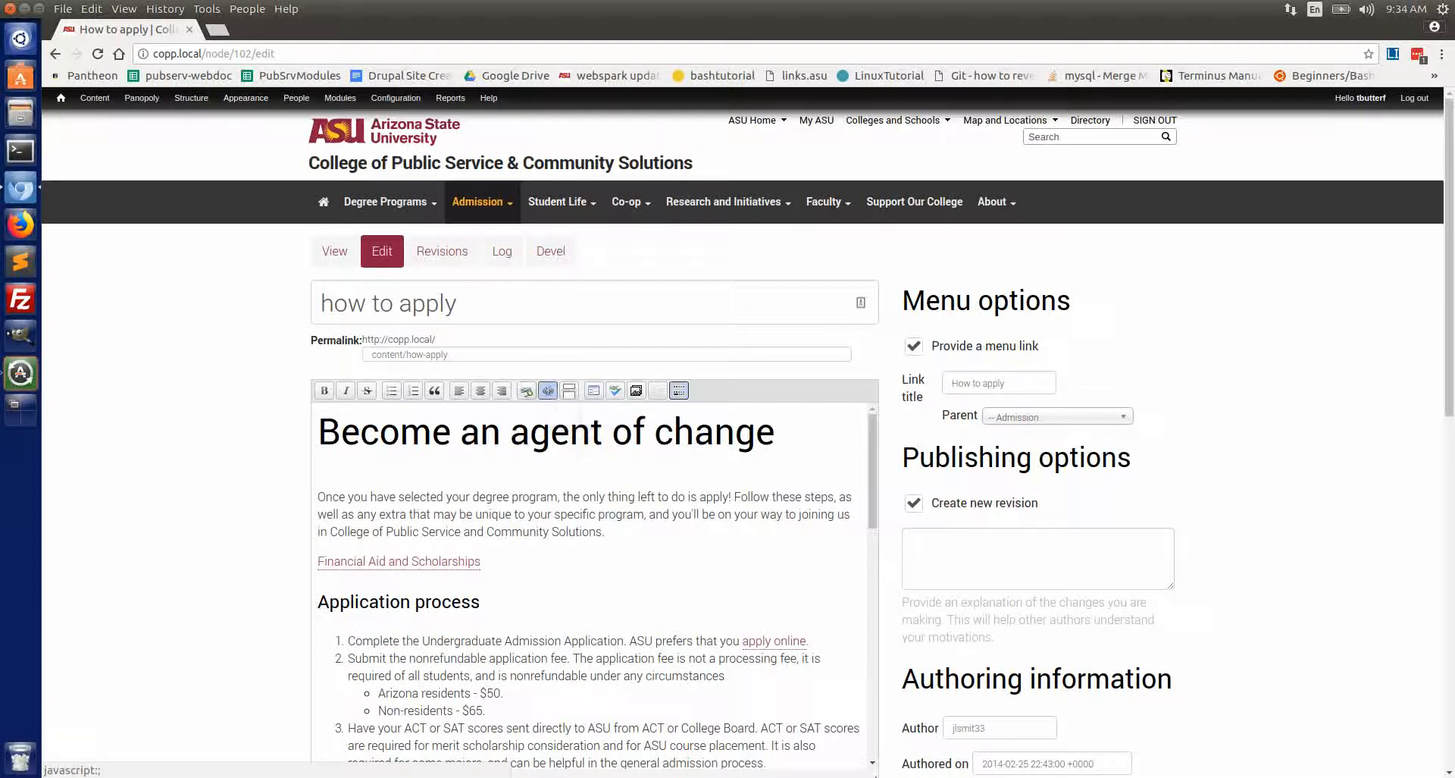
pyautogui.click(548, 391)
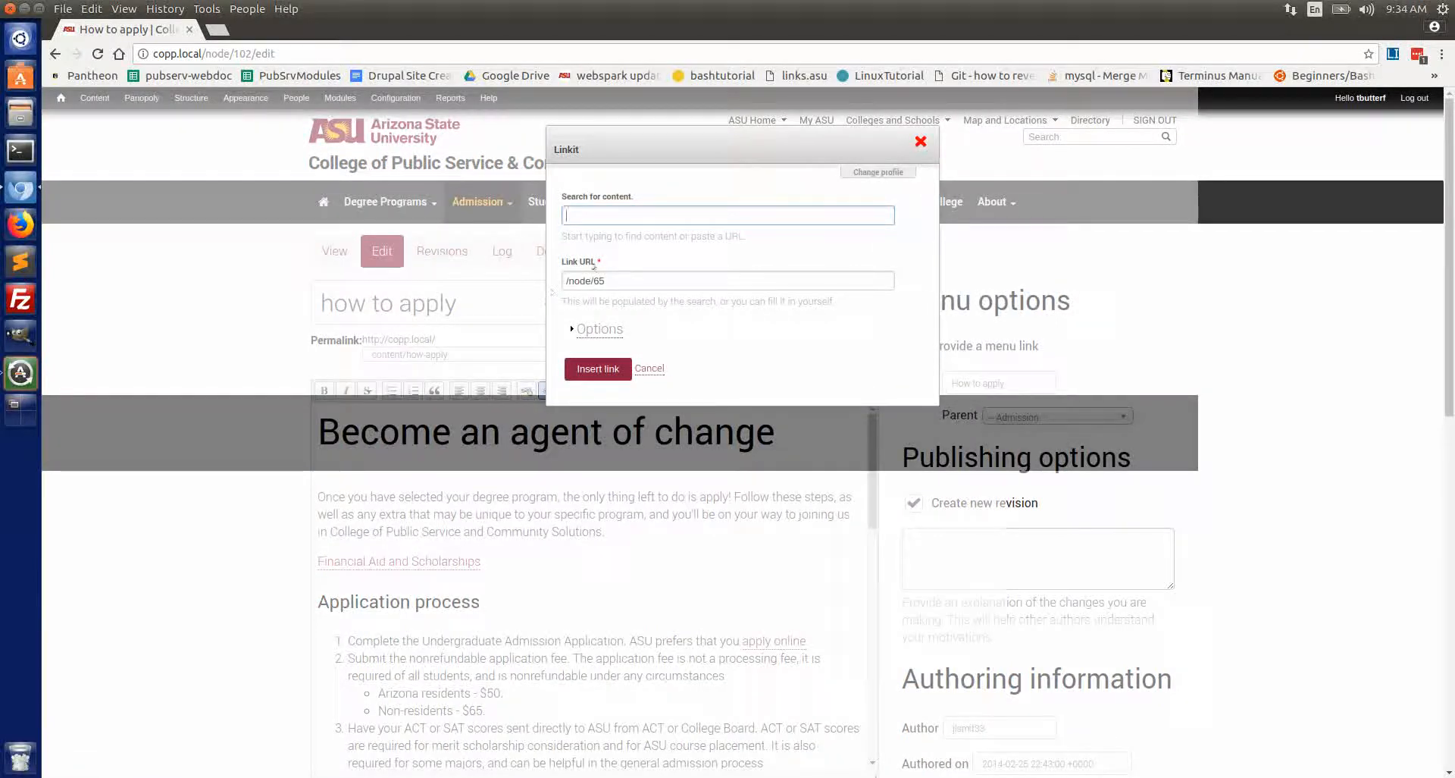
pyautogui.press('Tab')
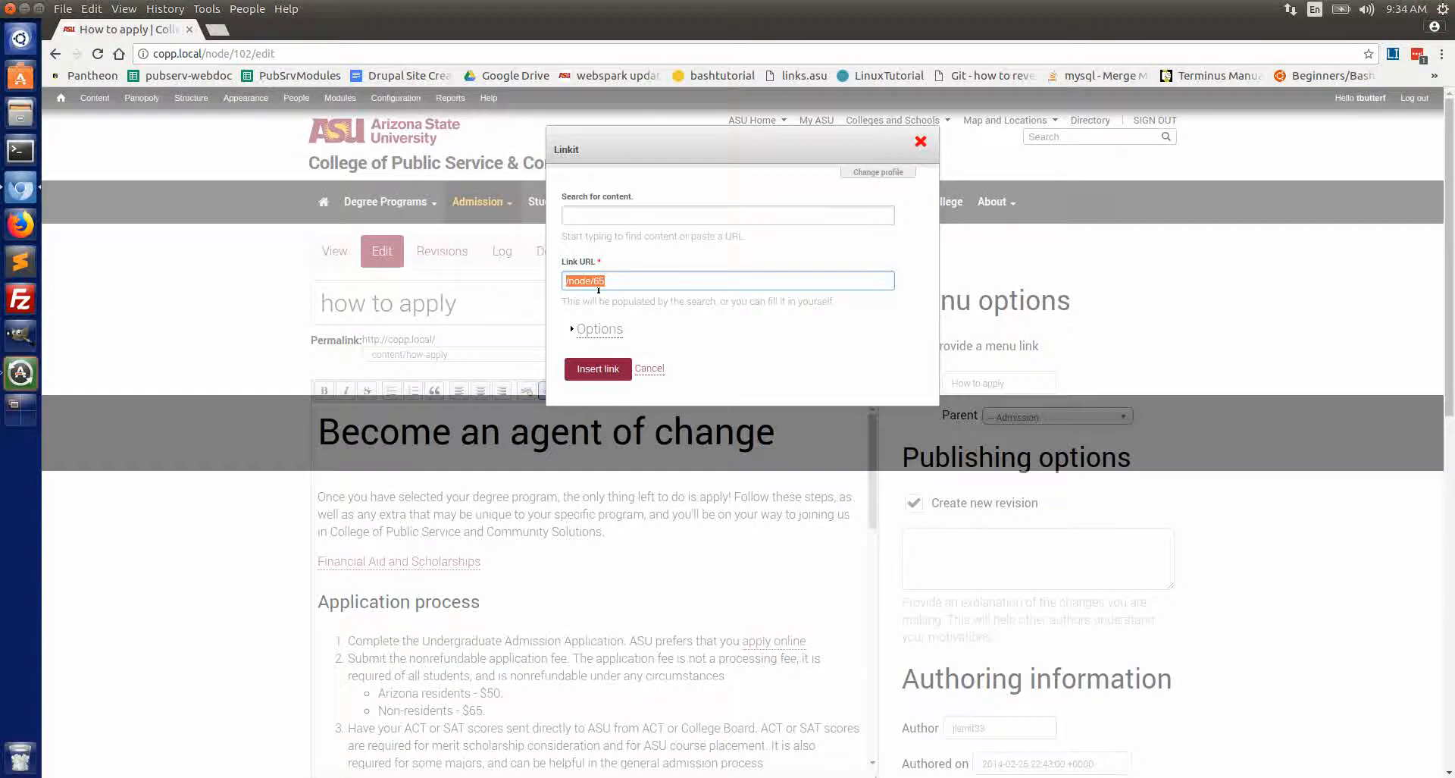
pyautogui.hotkey('ctrl', 'v')
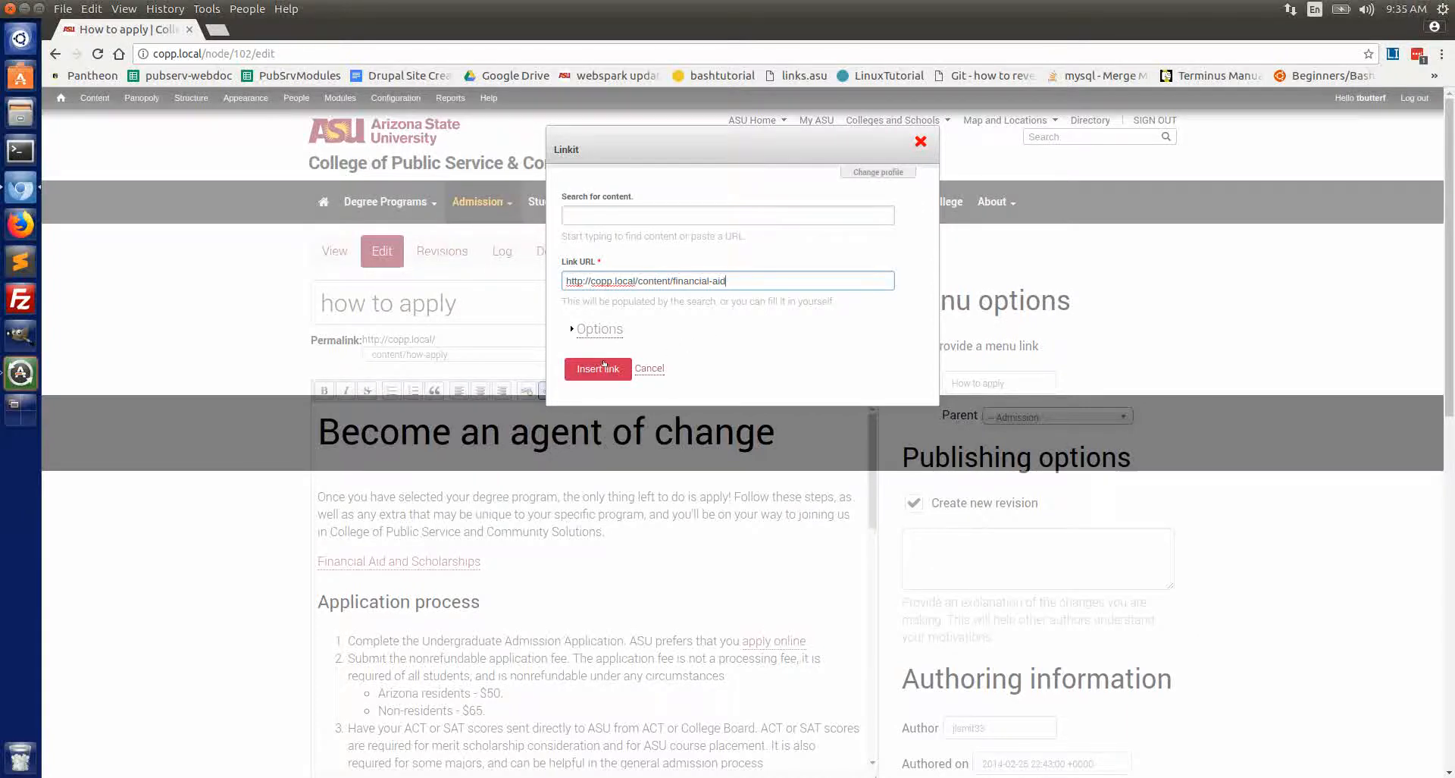
# Set the link URL back to /node/65.
pyautogui.hotkey('ctrl', 'a')
pyautogui.write('/node/65')
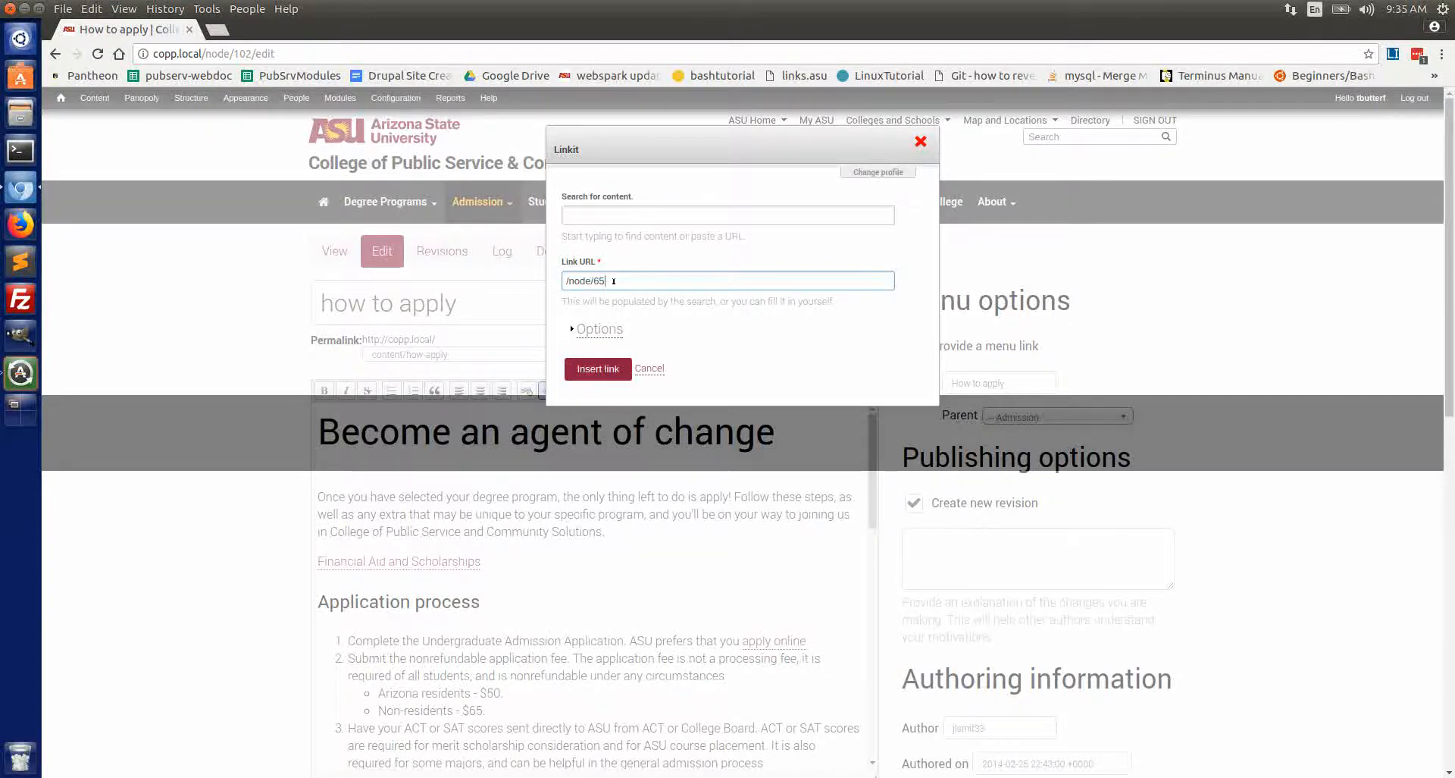
pyautogui.moveTo(605, 278); pyautogui.dragTo(553, 282)
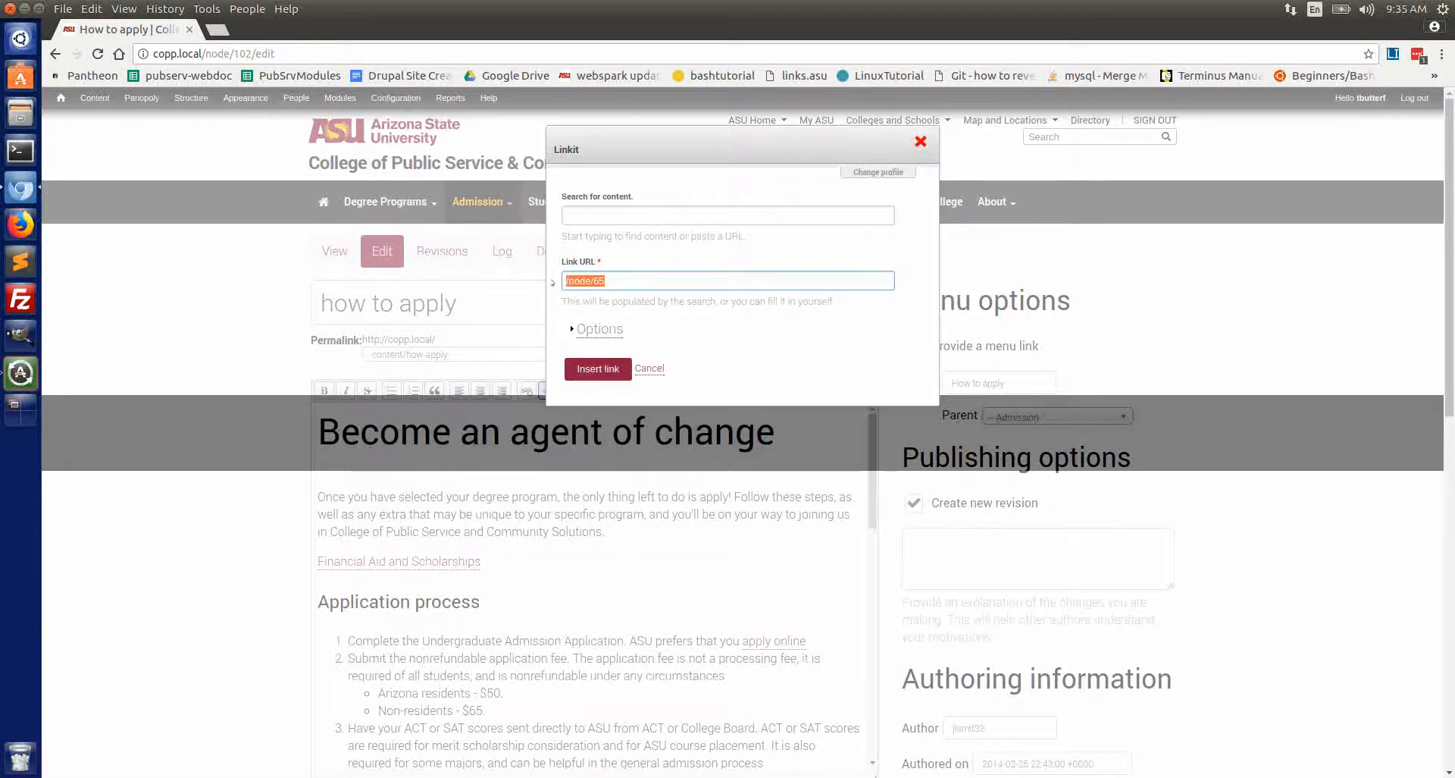
pyautogui.click(616, 275)
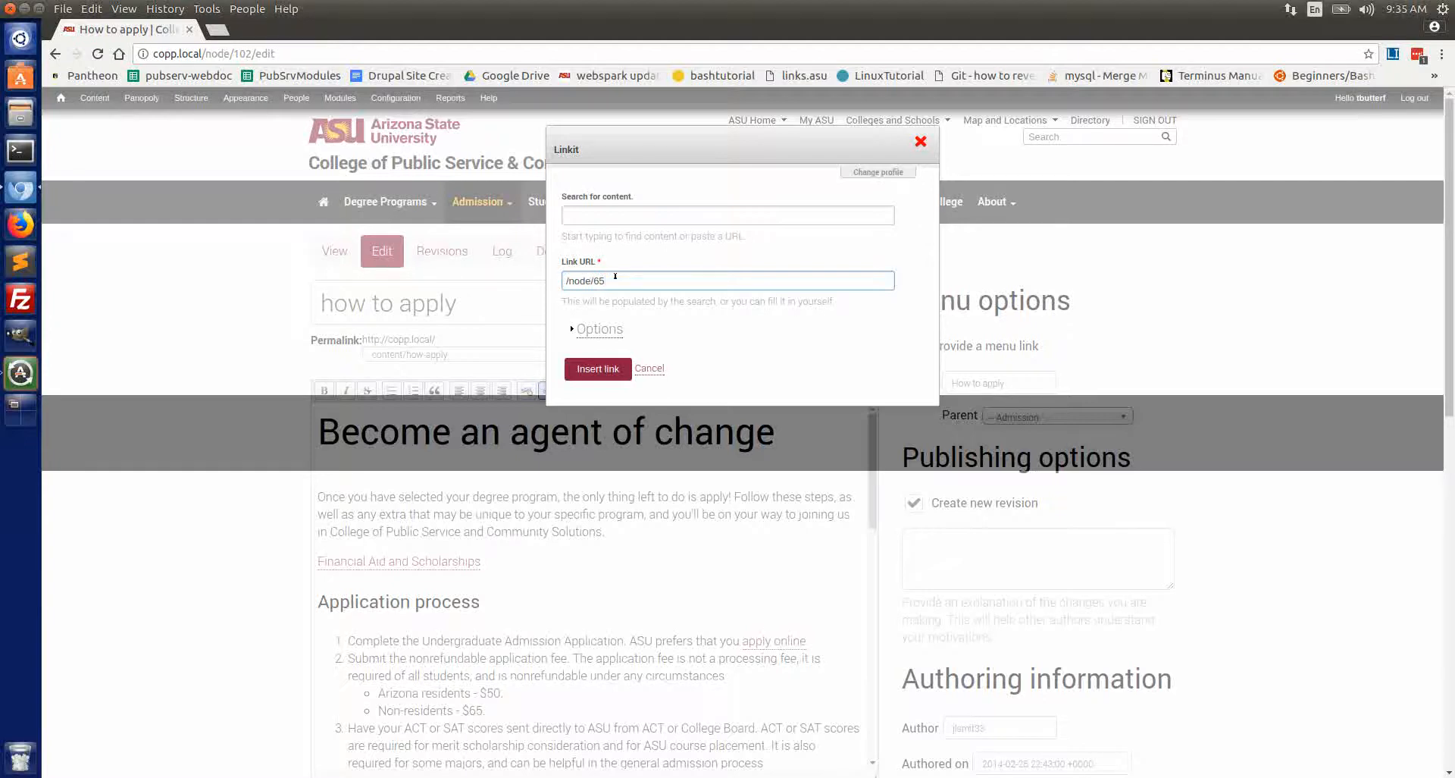
# Replace the link URL with the copied page address and remove its domain, leaving /content/financial-aid.
pyautogui.moveTo(615, 275); pyautogui.dragTo(561, 281)
pyautogui.hotkey('ctrl', 'v')
pyautogui.moveTo(632, 278); pyautogui.dragTo(526, 283)
pyautogui.press('BackSpace')
pyautogui.tripleClick(725, 281)
pyautogui.click(716, 276)
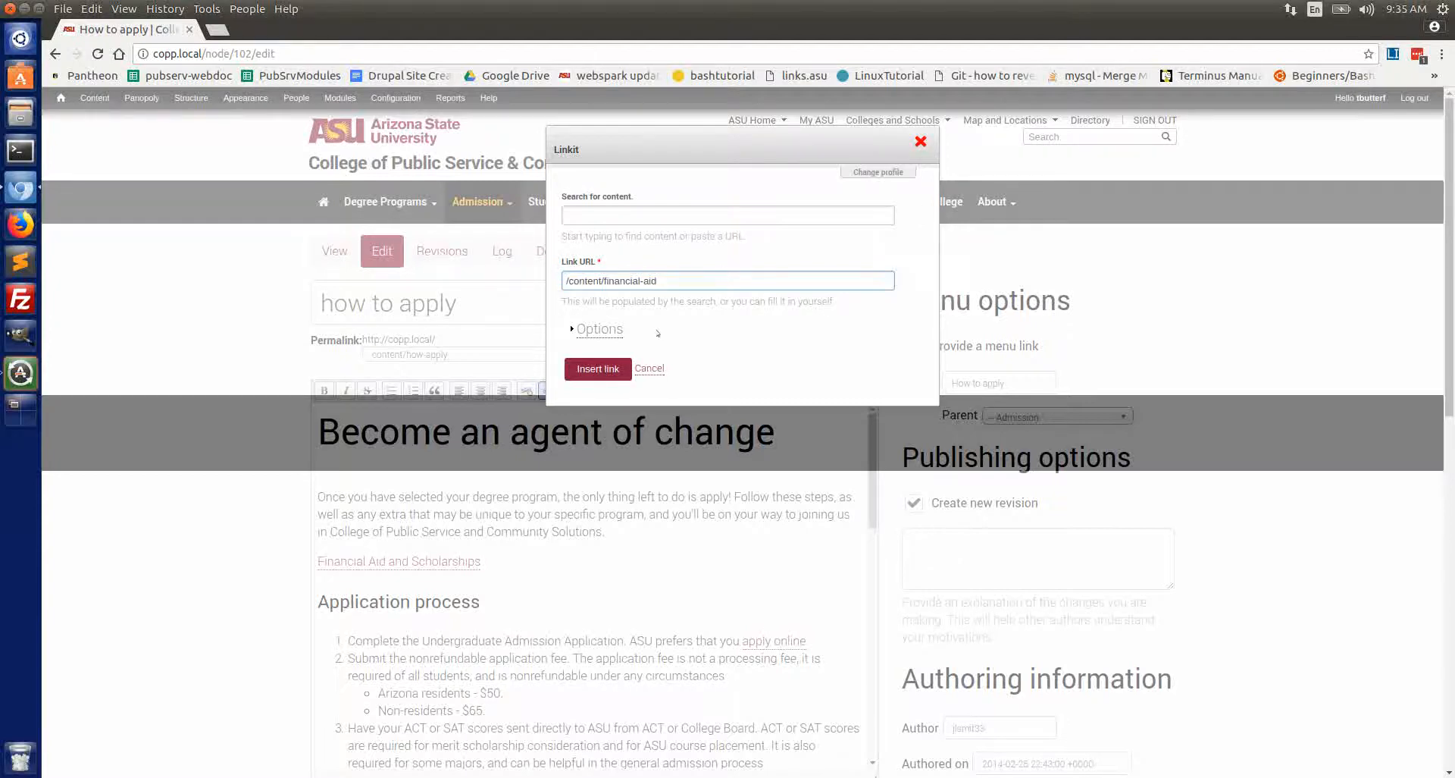
pyautogui.click(597, 369)
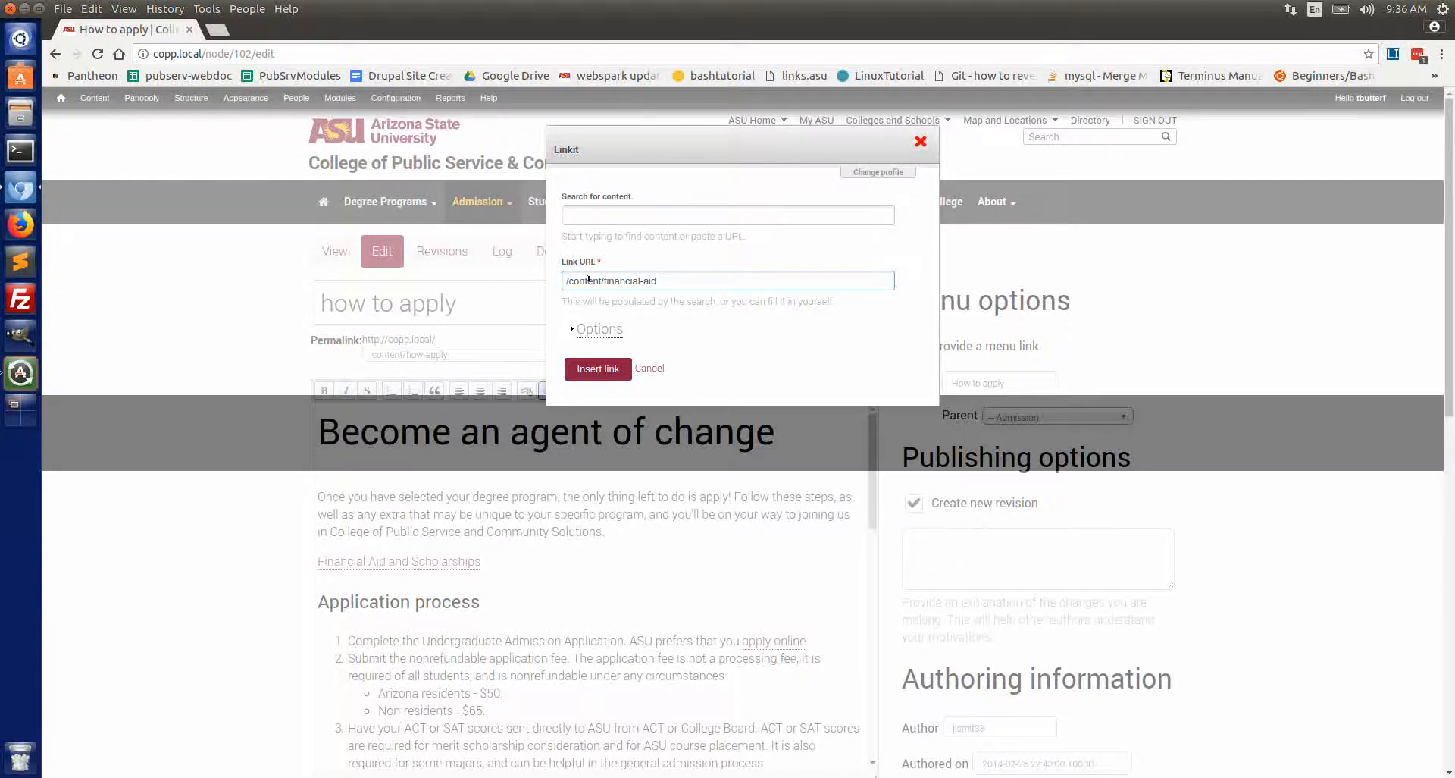
# Undo the domain removal, try trimming and clearing the link URL, and restore the full pasted address.
pyautogui.hotkey('ctrl', 'z')
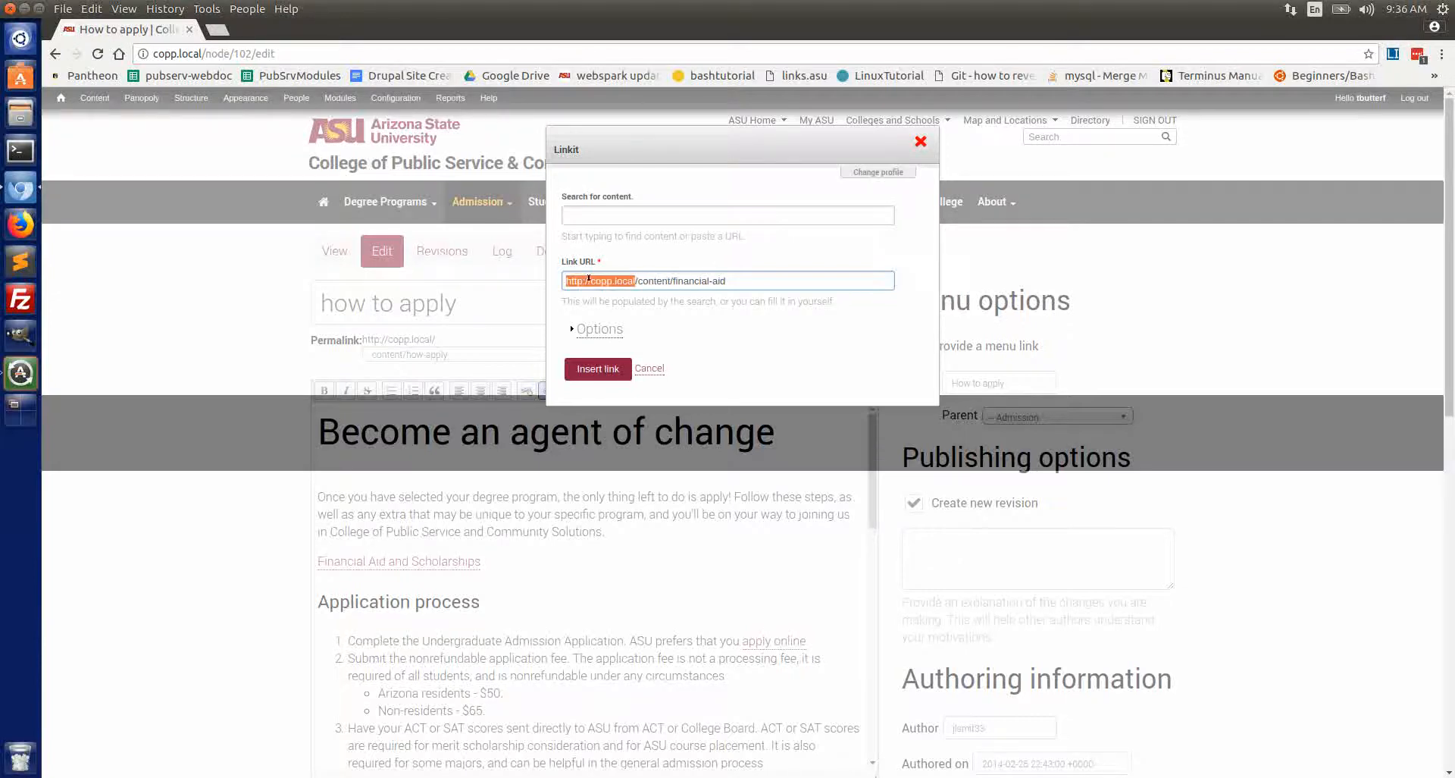
pyautogui.click(643, 280)
pyautogui.moveTo(563, 278); pyautogui.dragTo(739, 275)
pyautogui.click(634, 278)
pyautogui.moveTo(637, 280); pyautogui.dragTo(521, 283)
pyautogui.press('BackSpace')
pyautogui.tripleClick(633, 279)
pyautogui.press('BackSpace')
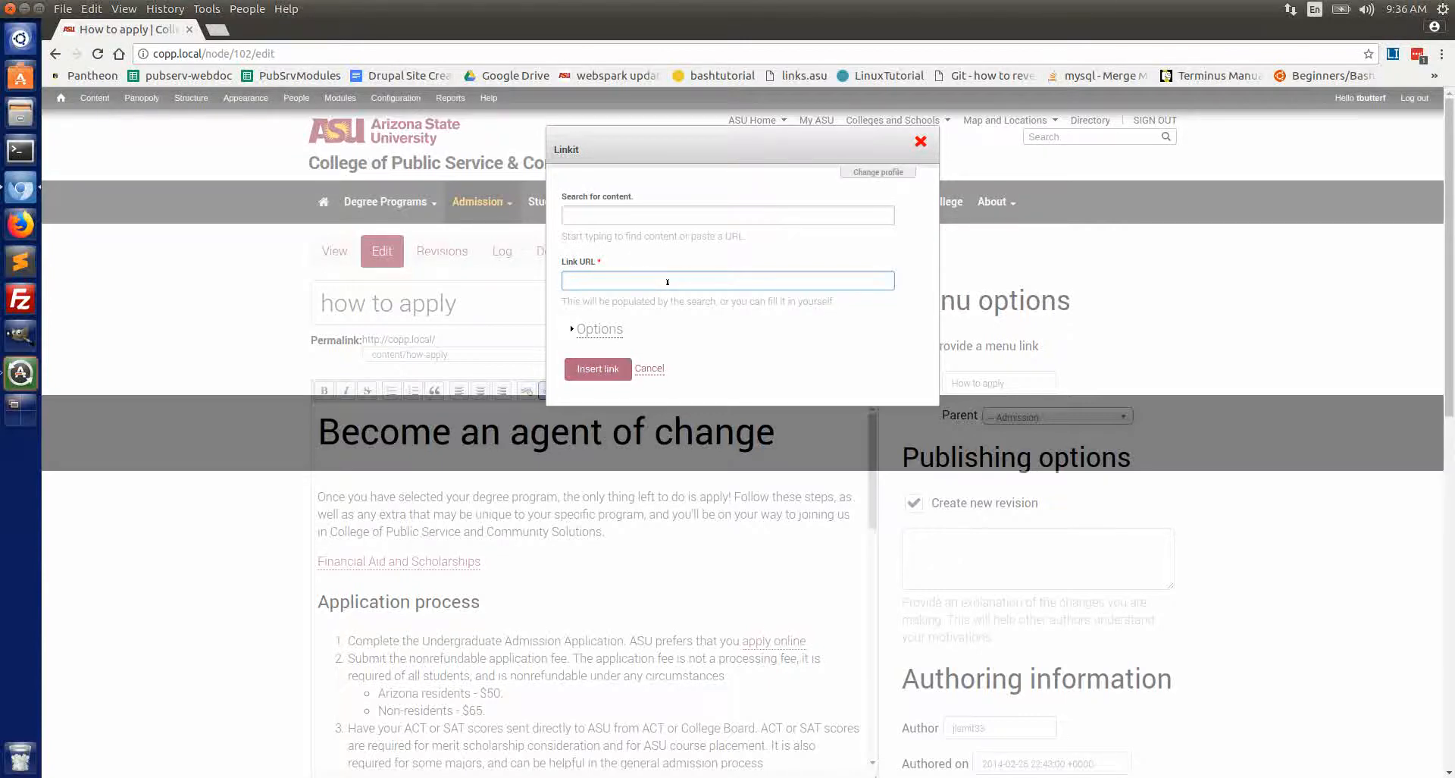
pyautogui.hotkey('ctrl', 'z')
pyautogui.hotkey('ctrl', 'z')
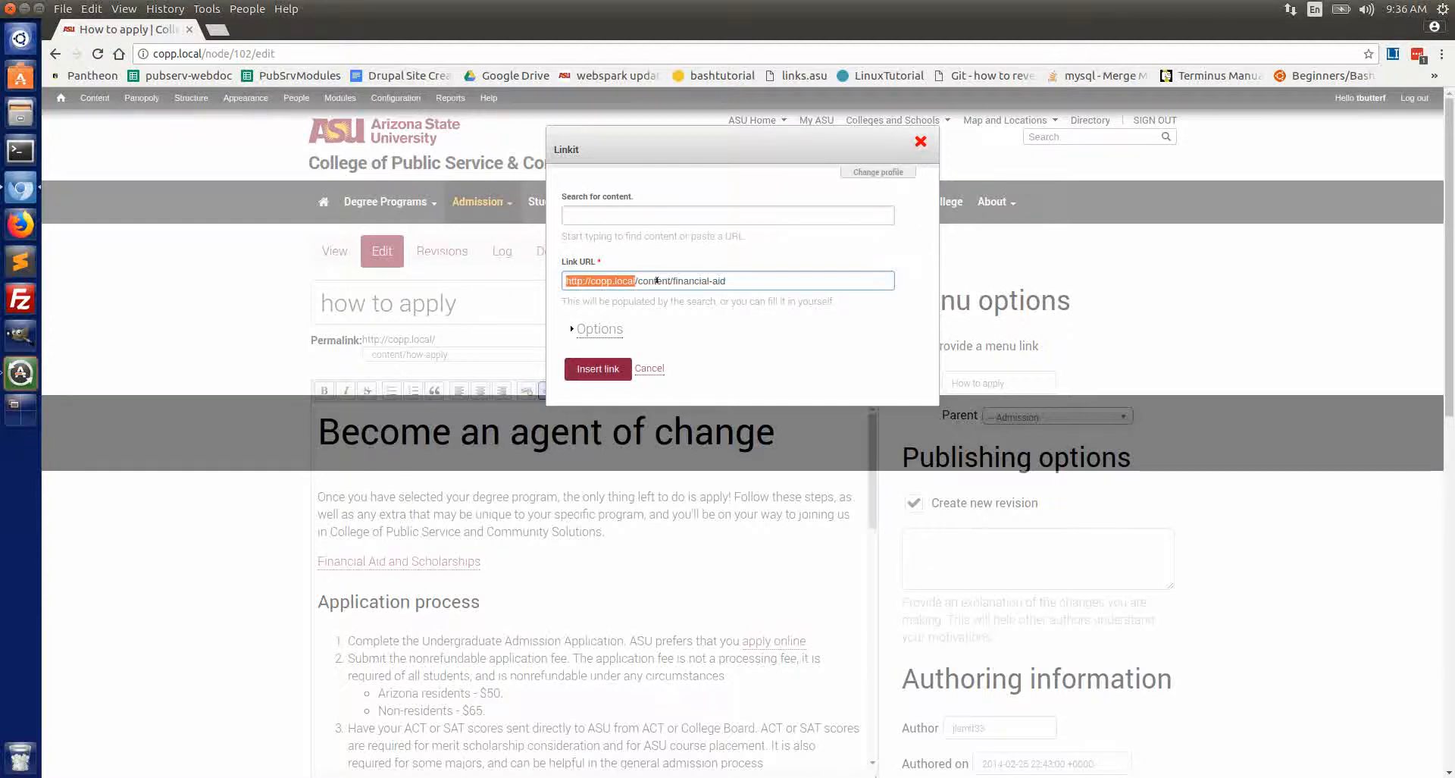
pyautogui.click(658, 280)
pyautogui.click(635, 280)
pyautogui.hotkey('shift', 'End')
pyautogui.hotkey('shift', 'Home')
pyautogui.press('BackSpace')
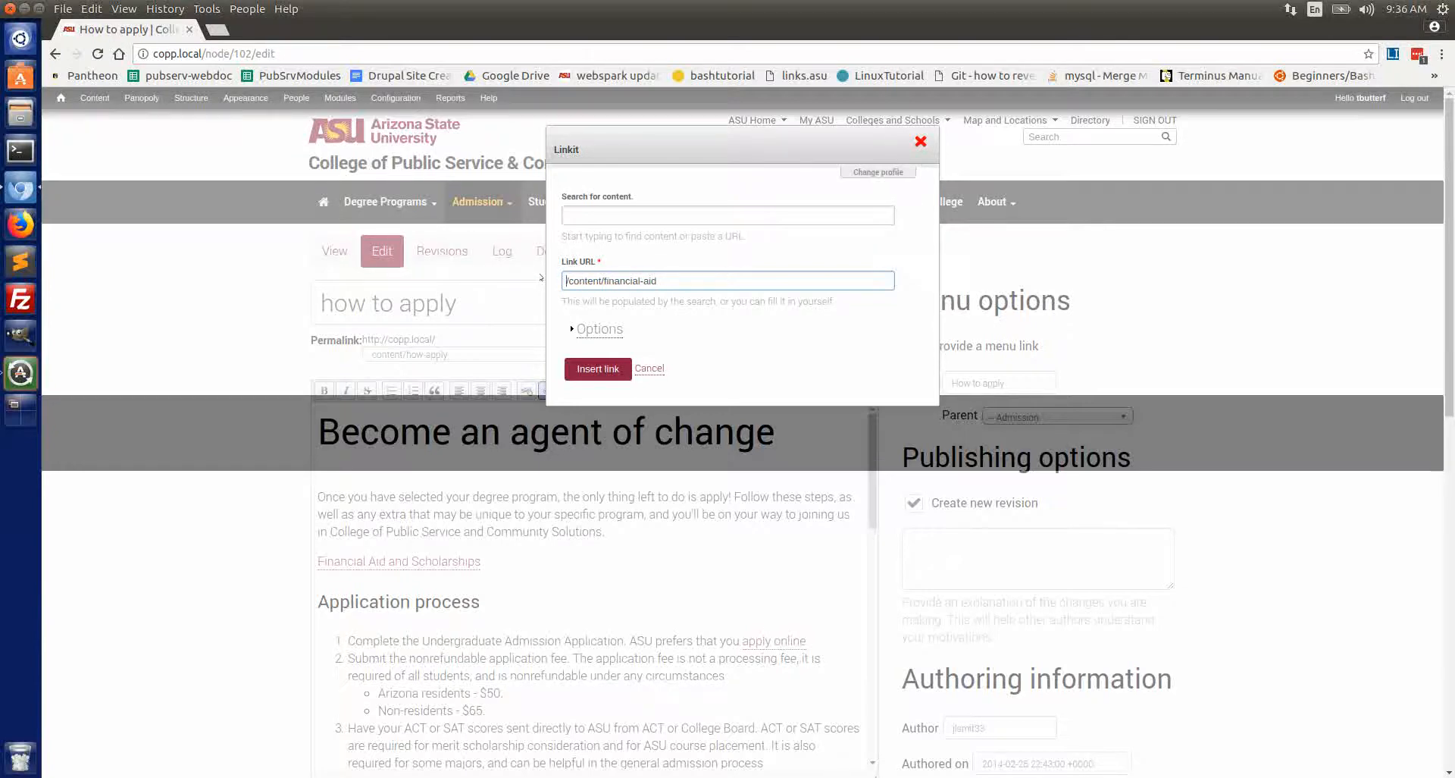
pyautogui.click(597, 368)
# Save the page and test the "Financial Aid and Scholarships" link in a new browser tab, closing that tab when done.
pyautogui.scroll(-4, 889, 584)
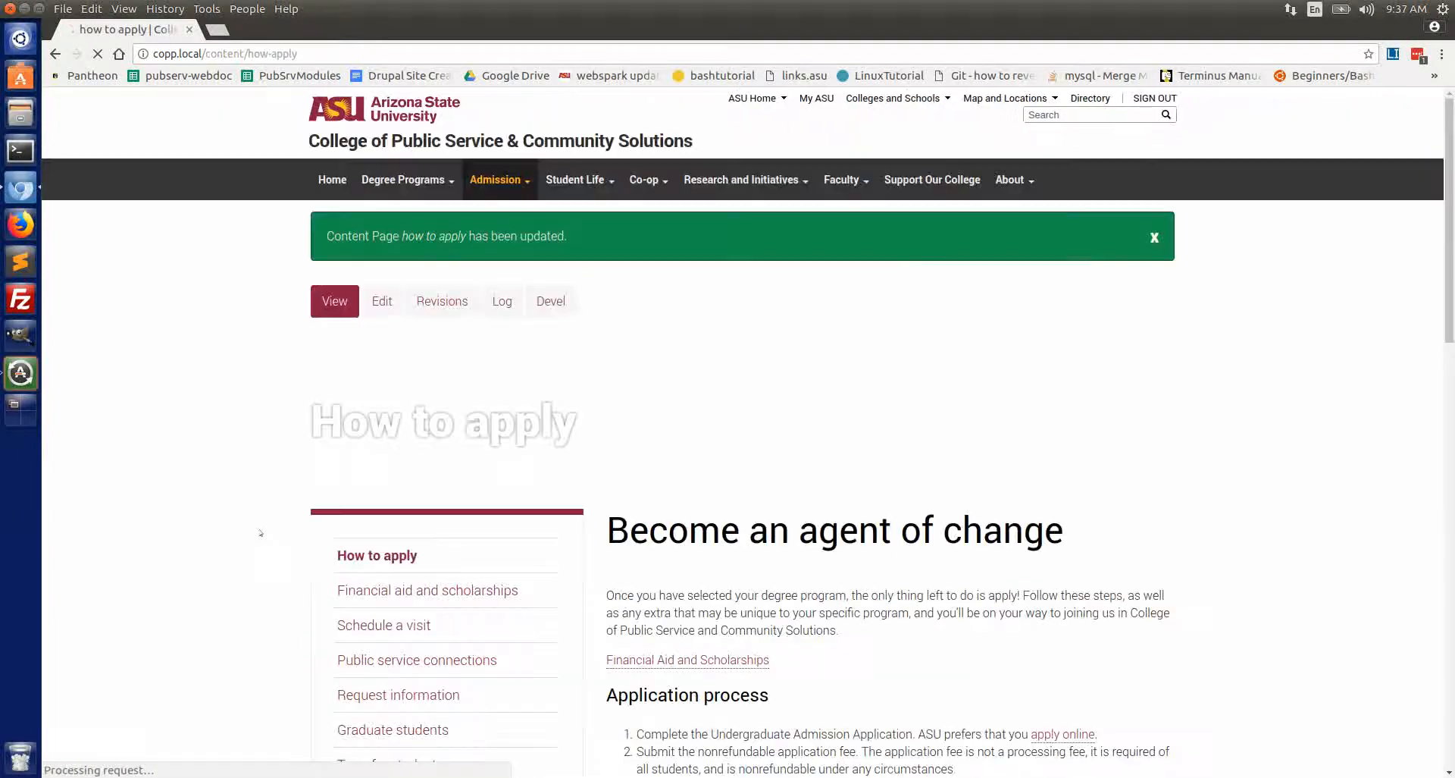
pyautogui.scroll(-2, 727, 515)
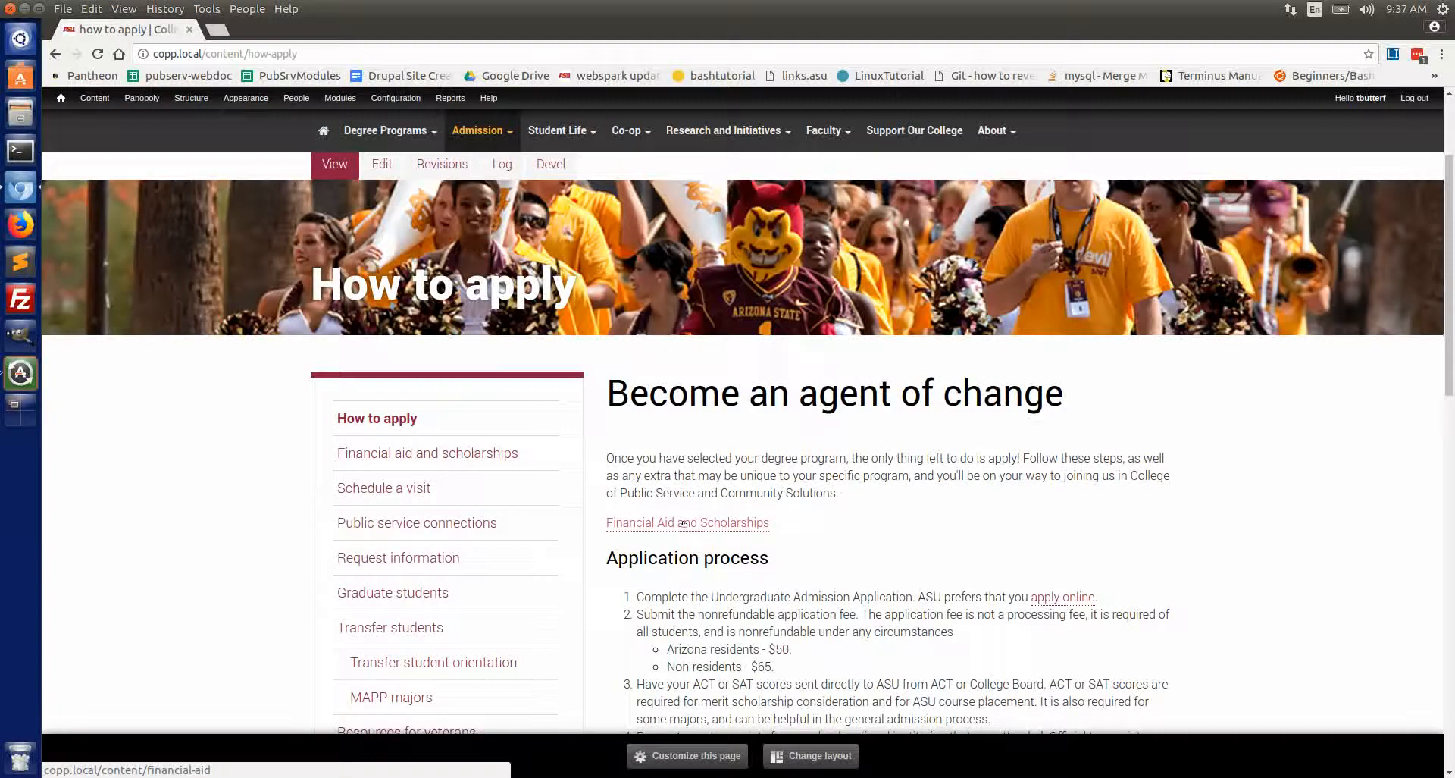
pyautogui.middleClick(684, 523)
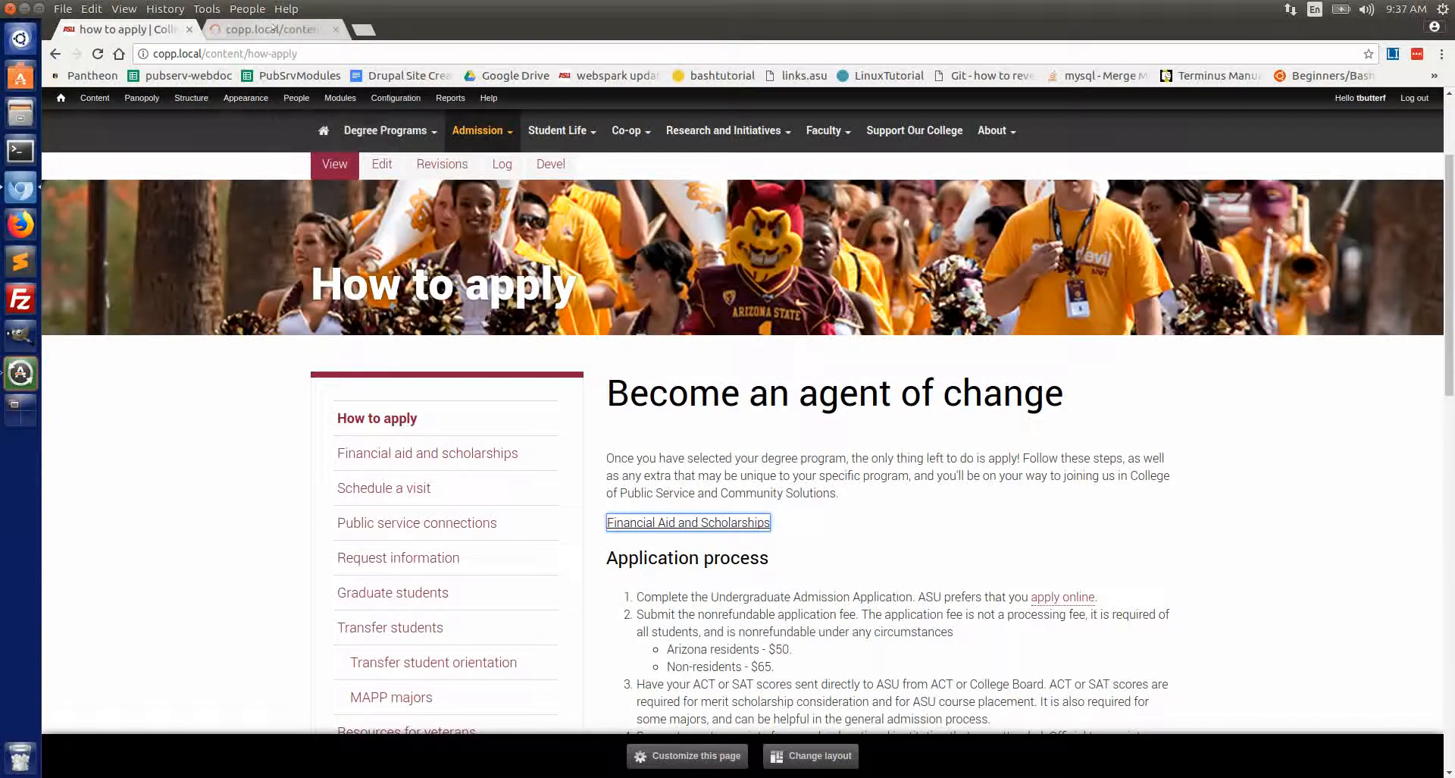
pyautogui.click(273, 28)
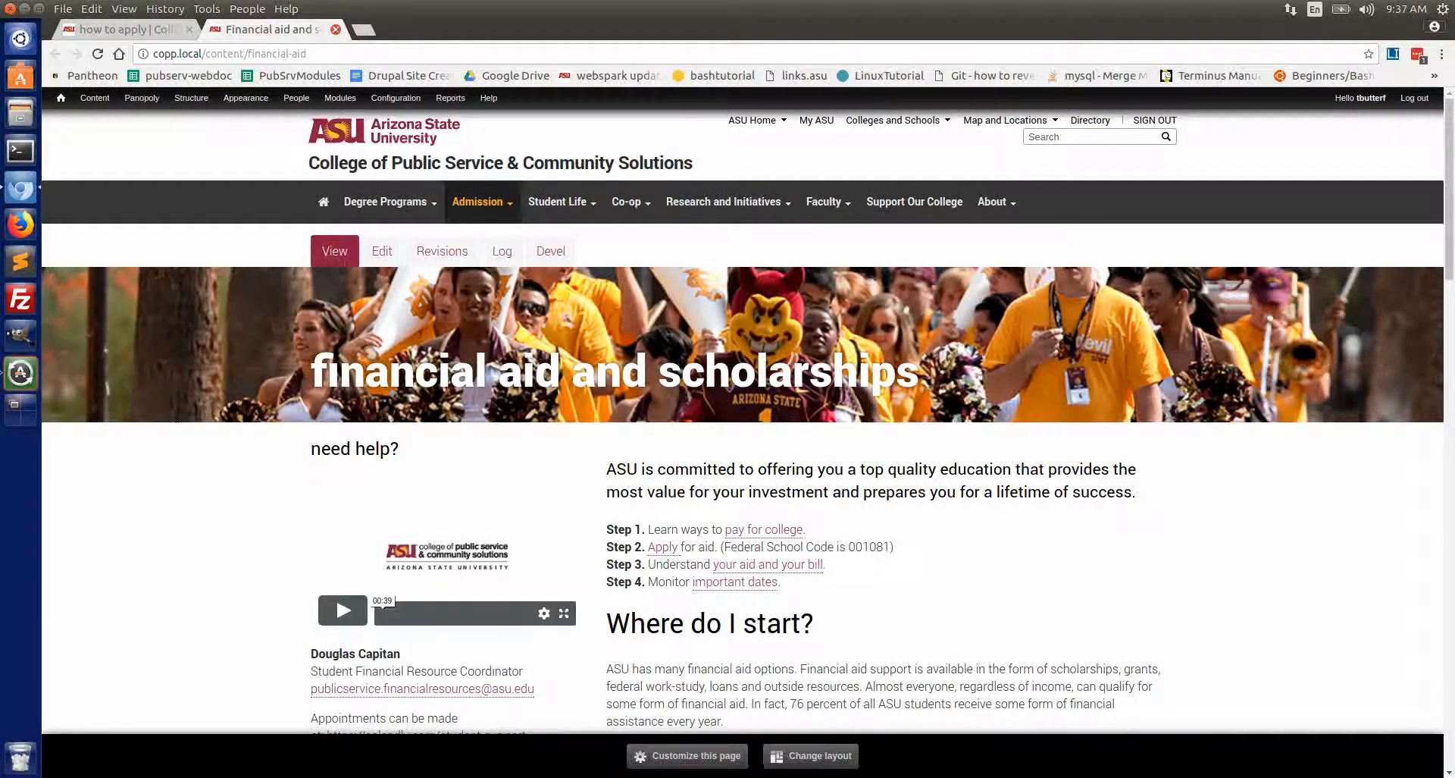
pyautogui.hotkey('ctrl', 'w')
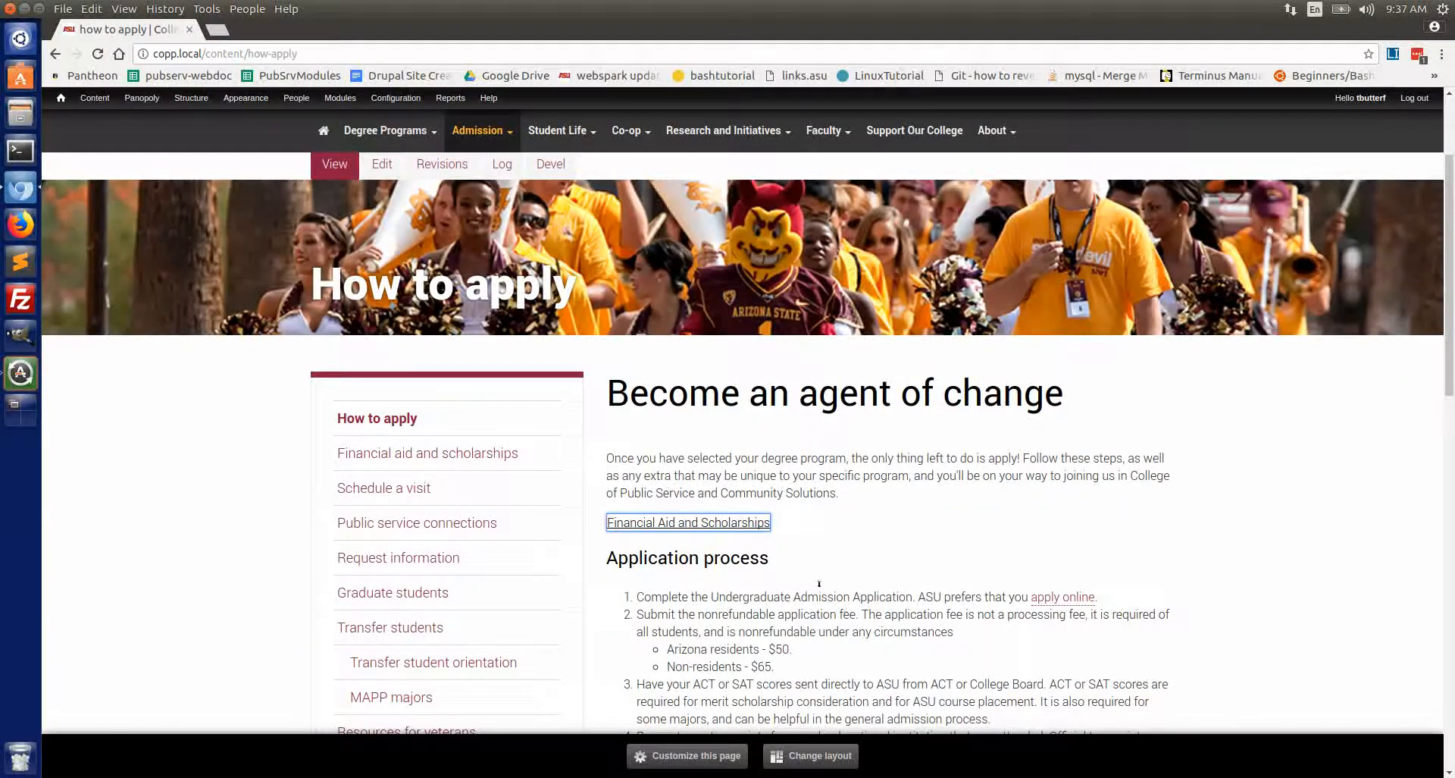
pyautogui.click(820, 587)
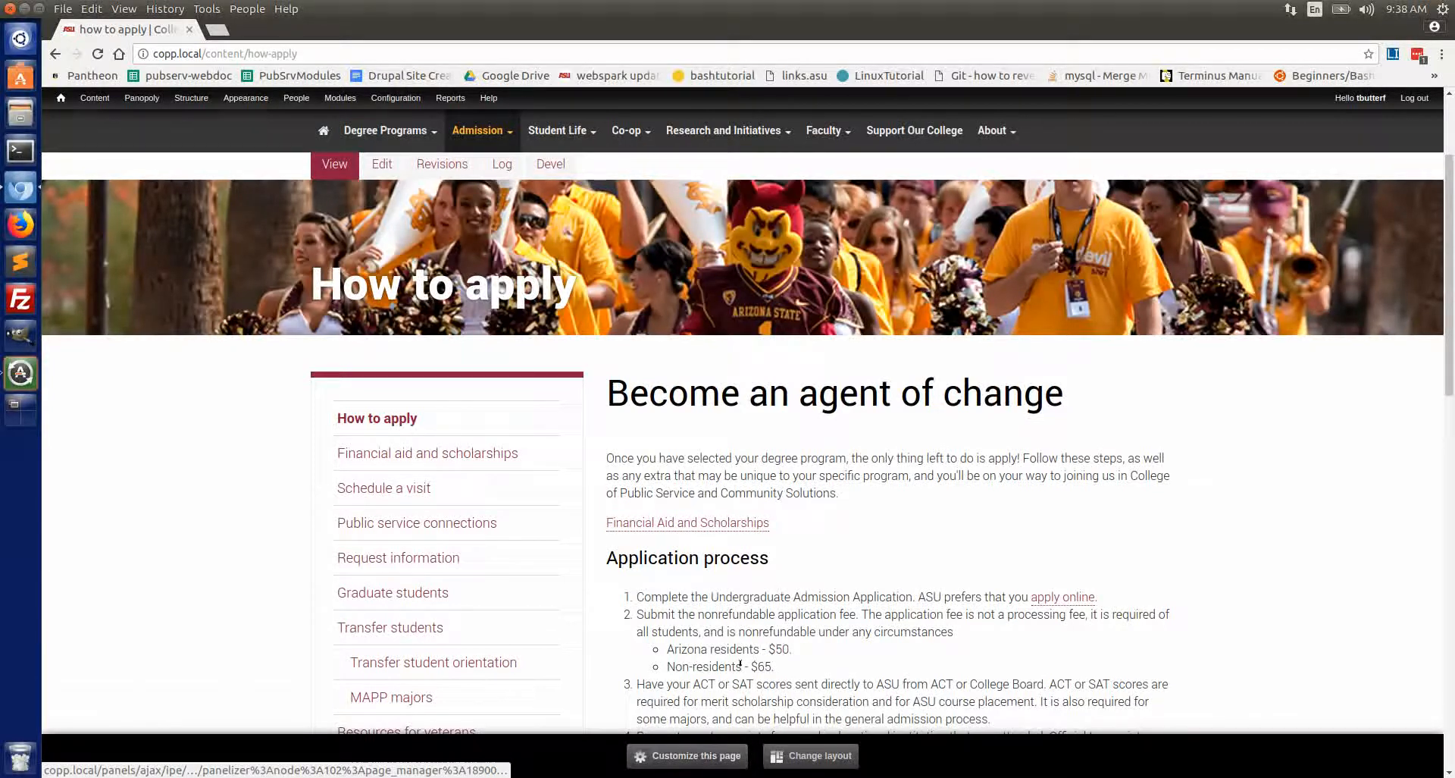
# Reopen the "how to apply" page for editing and open the "Financial Aid and Scholarships" link's settings.
pyautogui.click(379, 167)
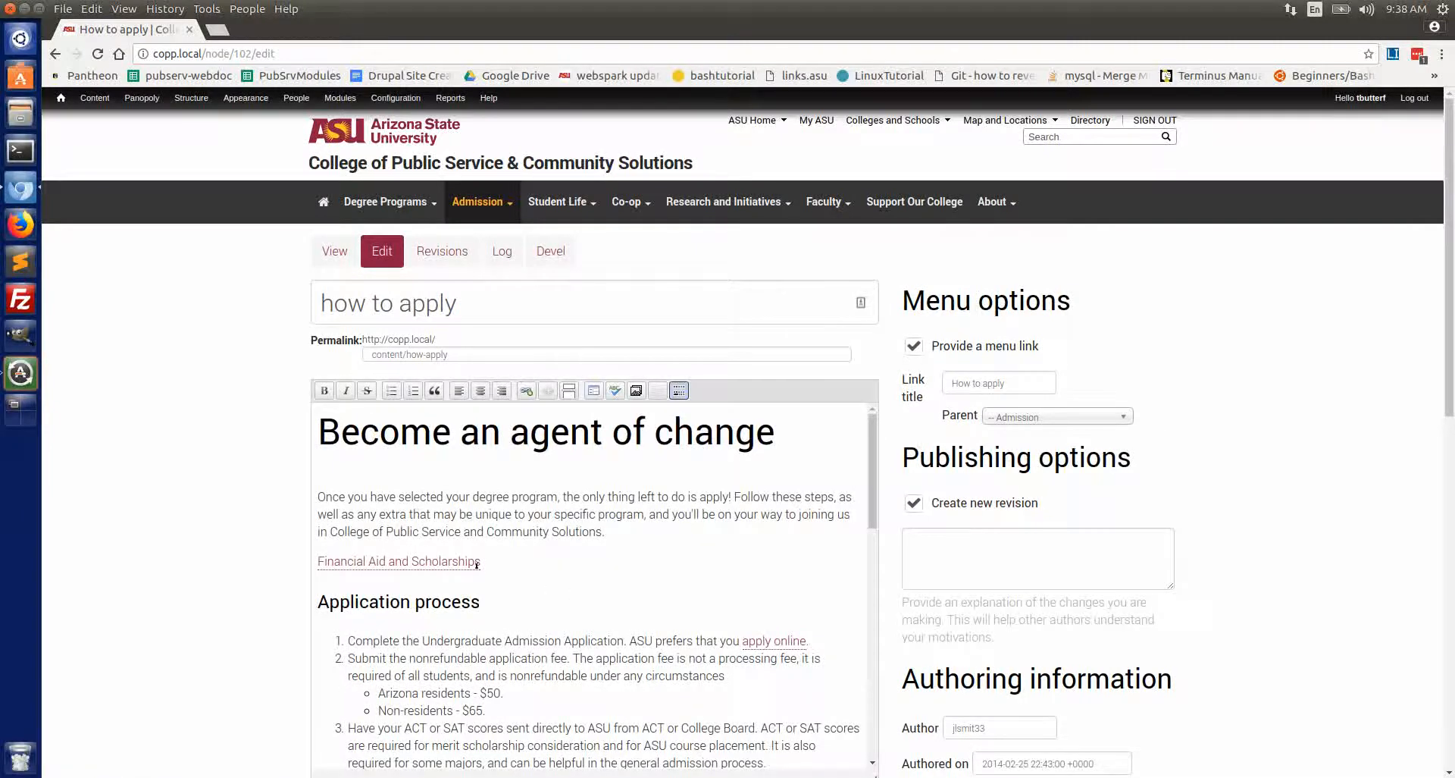
pyautogui.moveTo(481, 561); pyautogui.dragTo(316, 561)
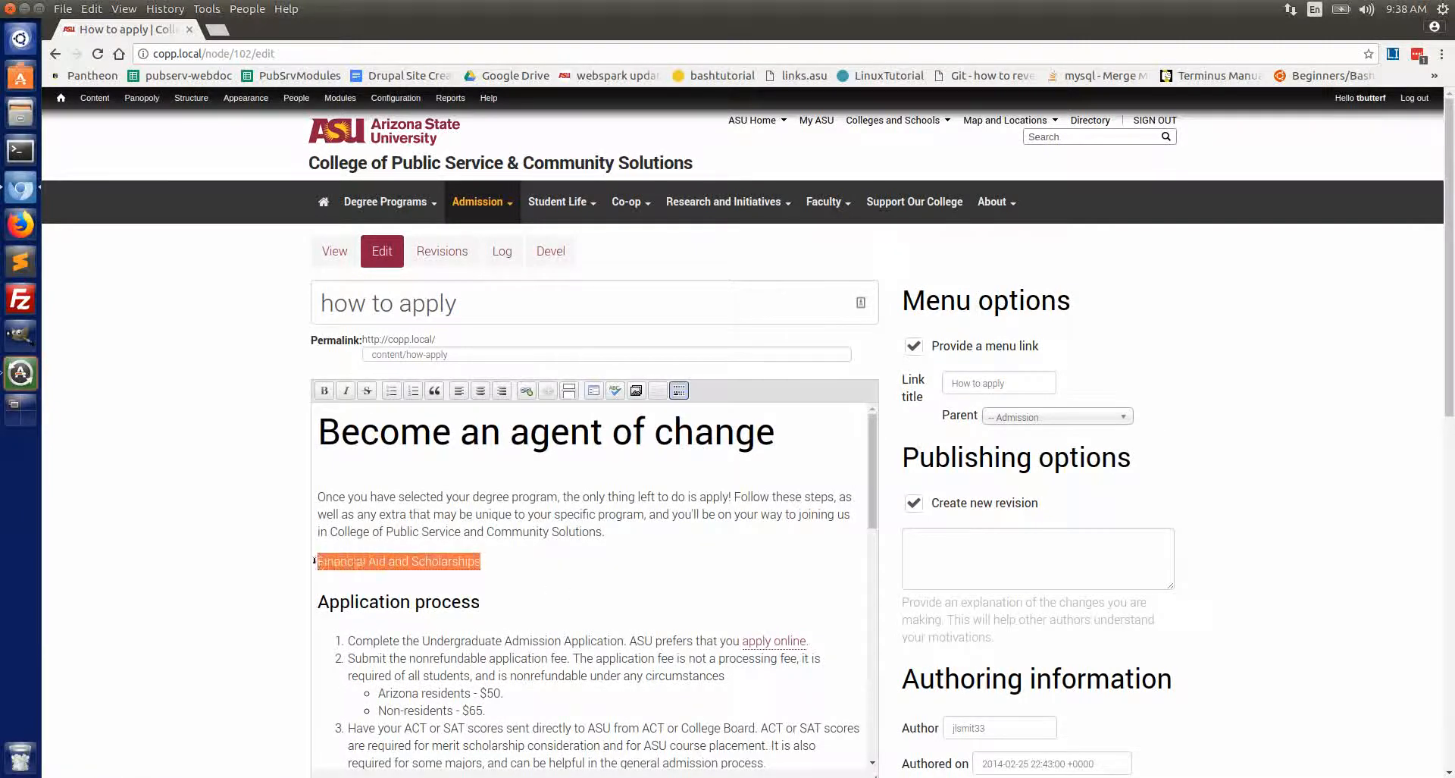
pyautogui.click(407, 561)
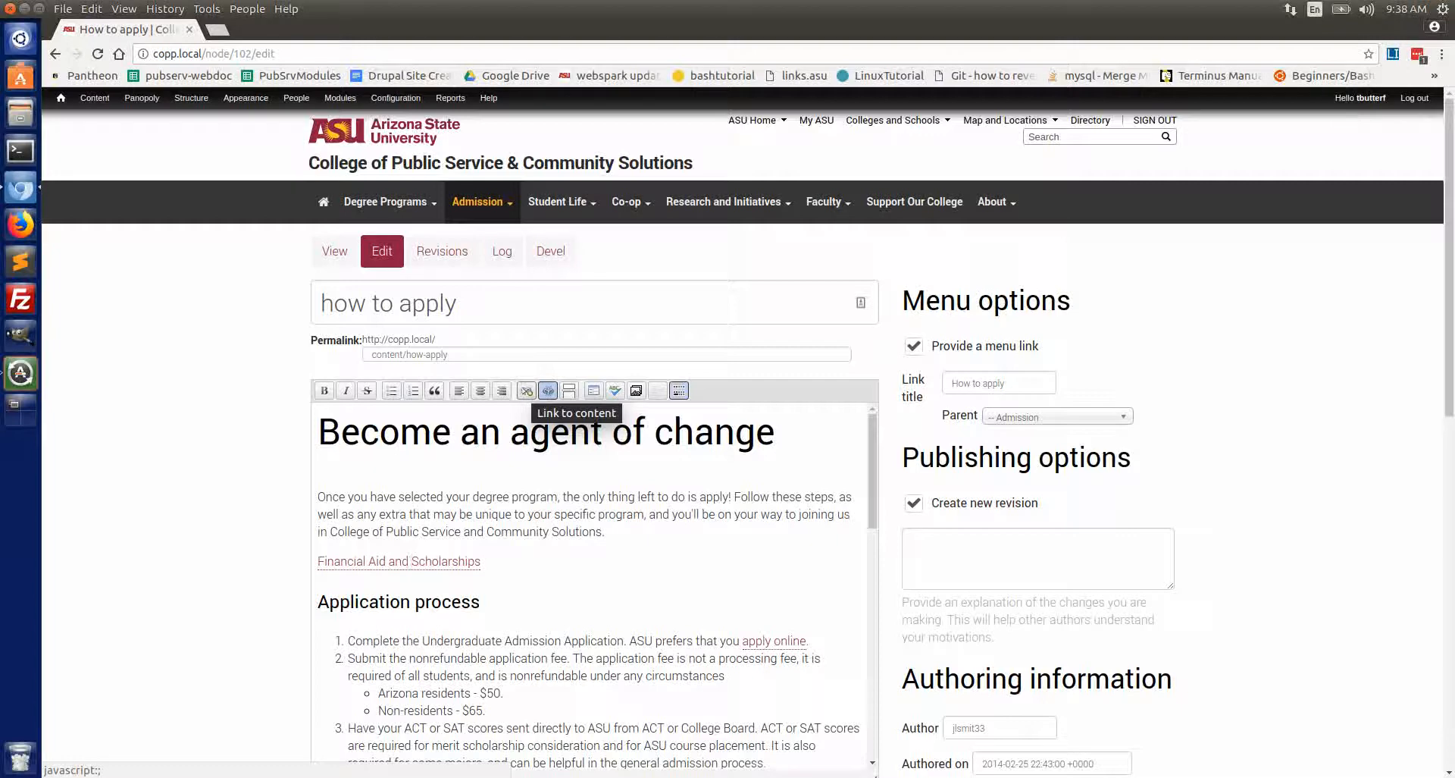
pyautogui.click(548, 391)
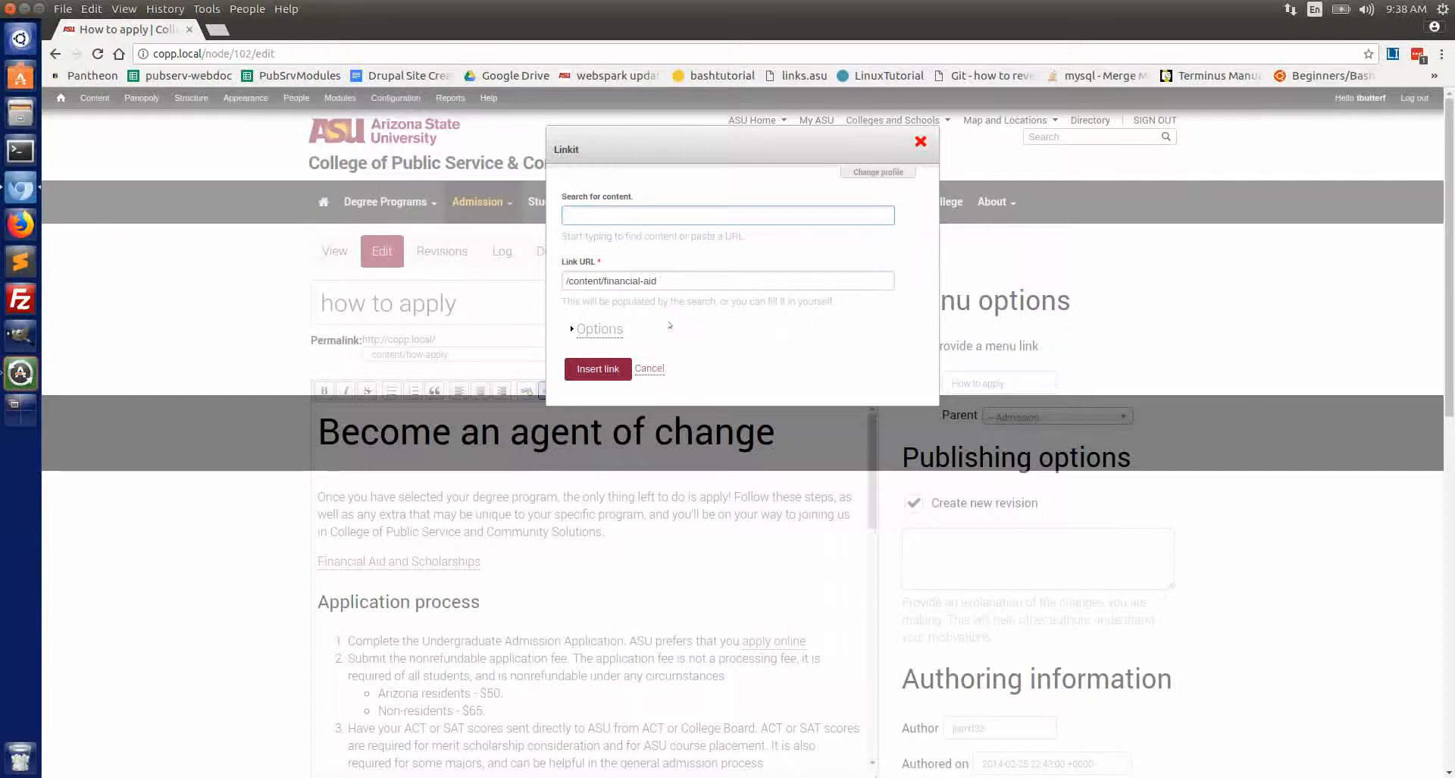
# Expand the link's options and enter the classes "btn btn-primary" for the "Financial Aid and Scholarships" link.
pyautogui.click(598, 328)
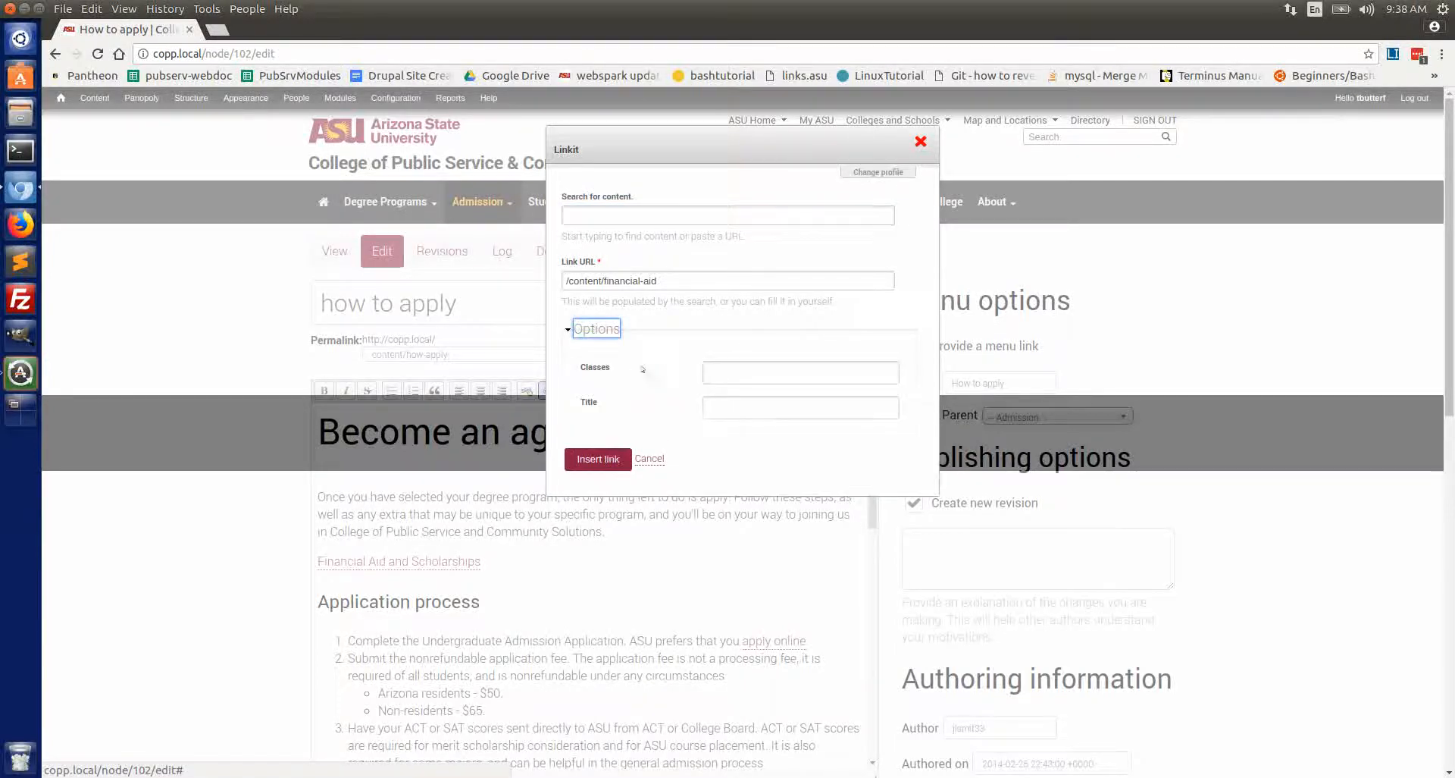
pyautogui.click(745, 365)
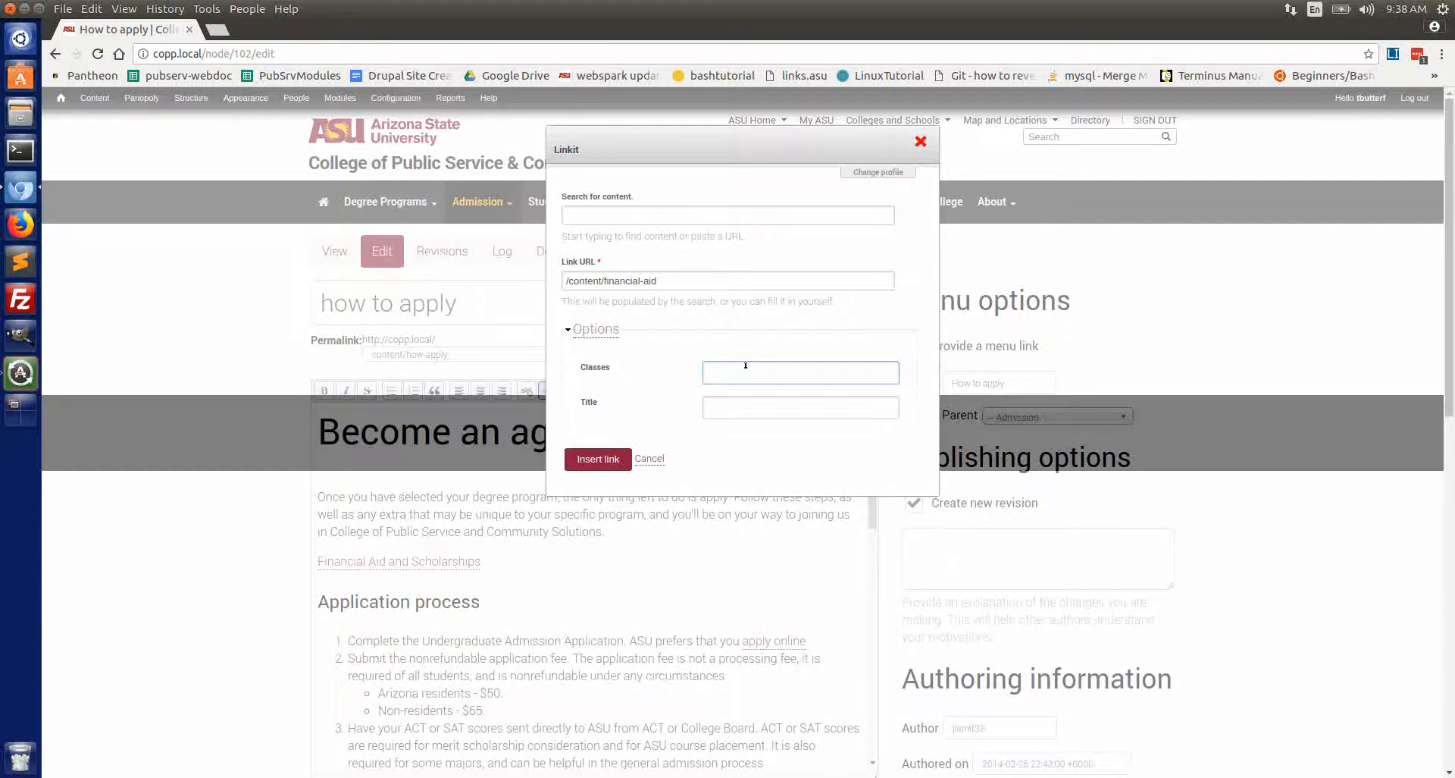
pyautogui.write('btn')
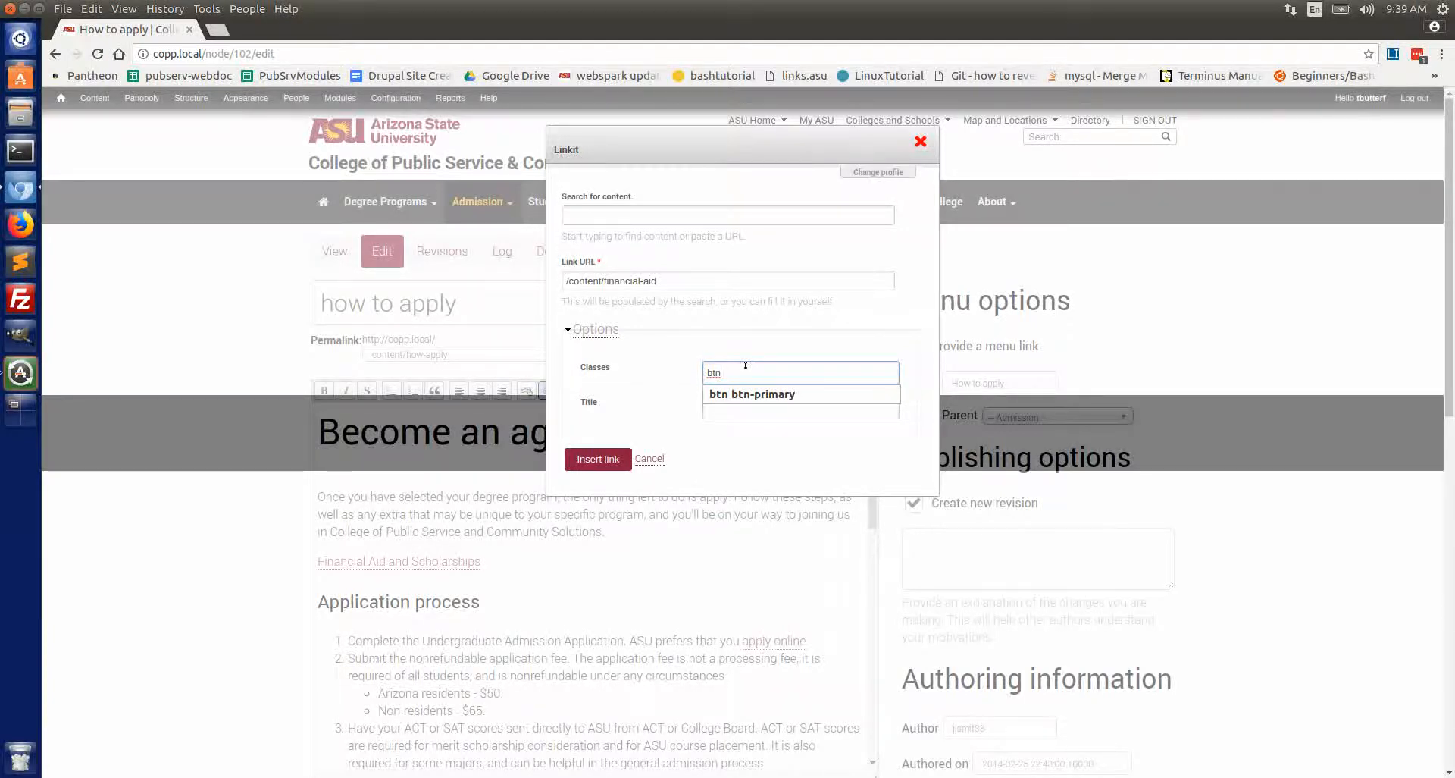
pyautogui.write('btn')
pyautogui.write('-')
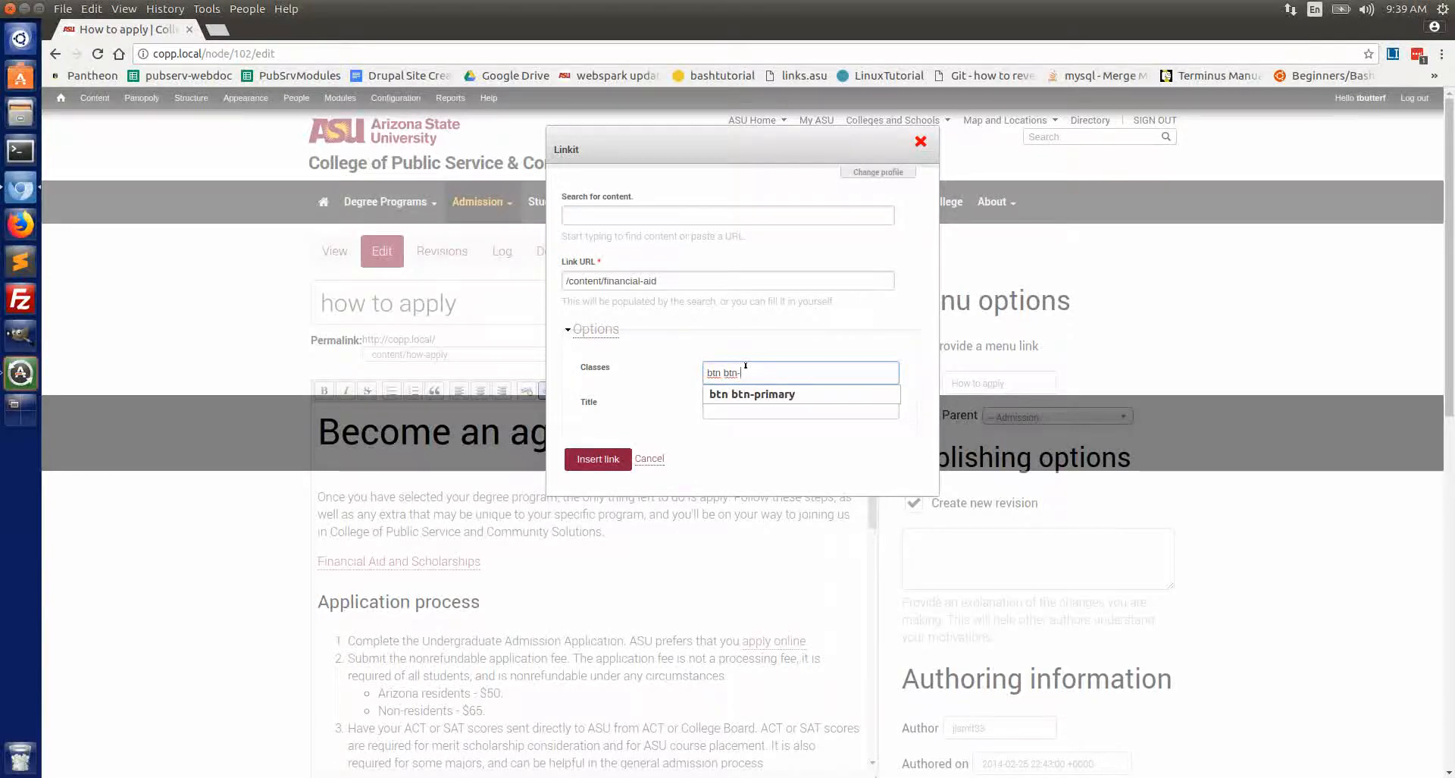
pyautogui.write('primary')
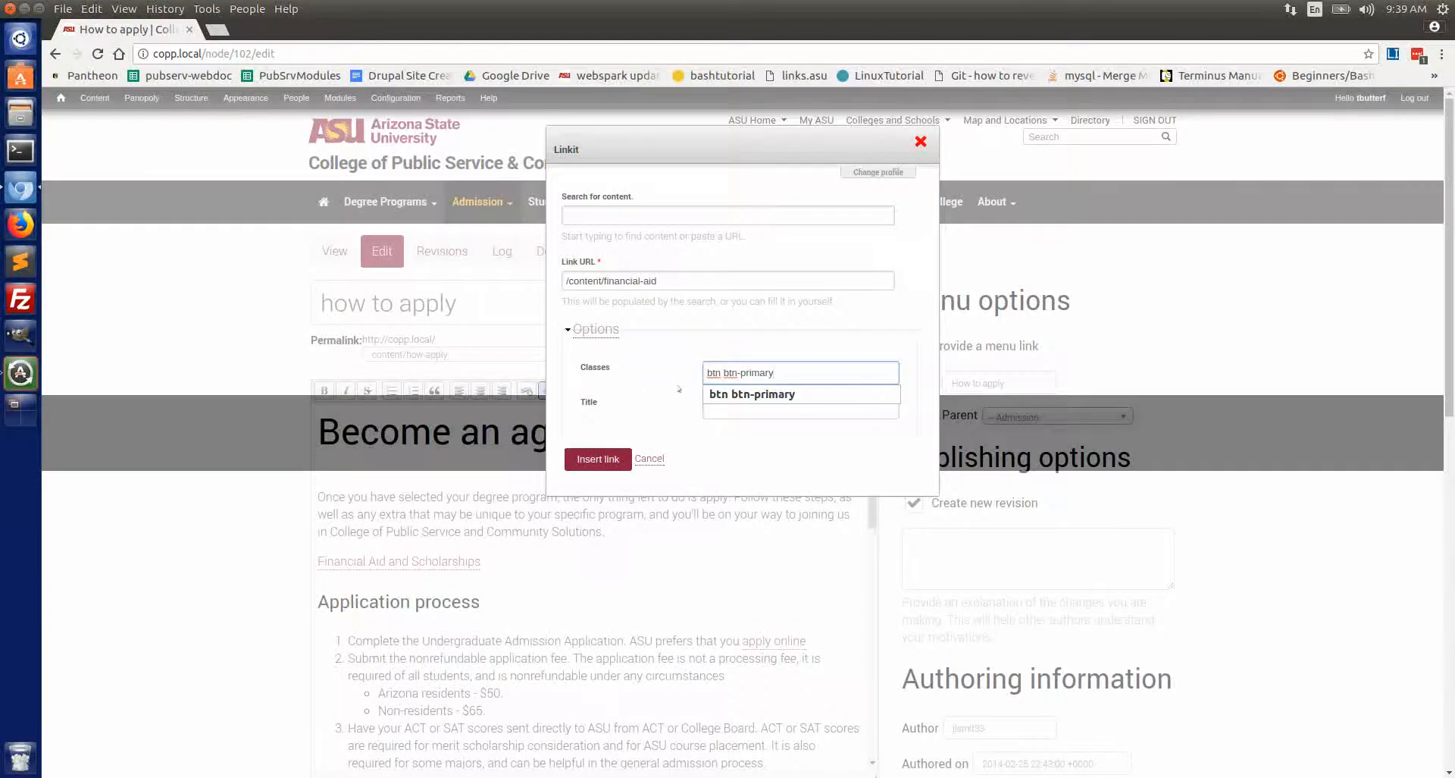
pyautogui.doubleClick(714, 372)
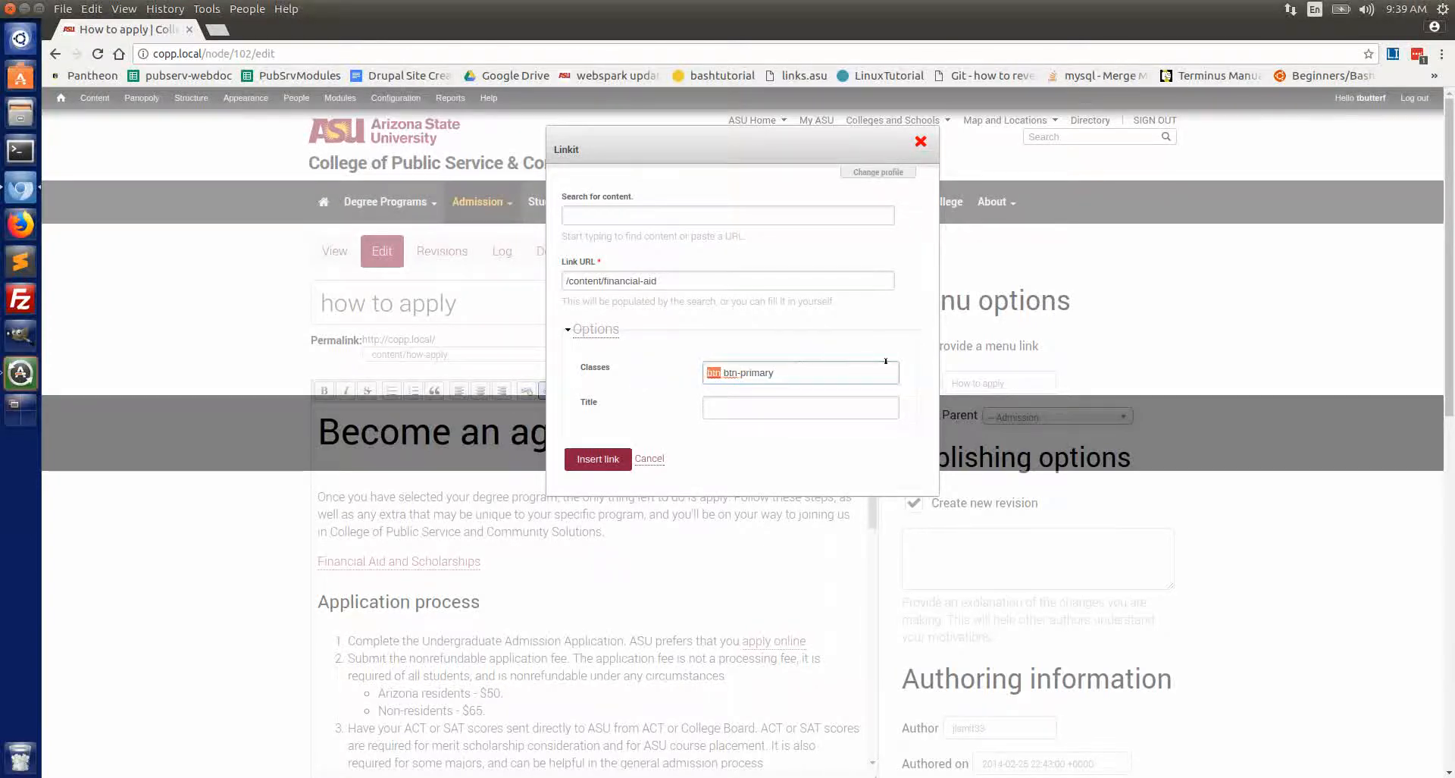
pyautogui.click(841, 371)
pyautogui.moveTo(720, 372); pyautogui.dragTo(817, 366)
pyautogui.press('BackSpace')
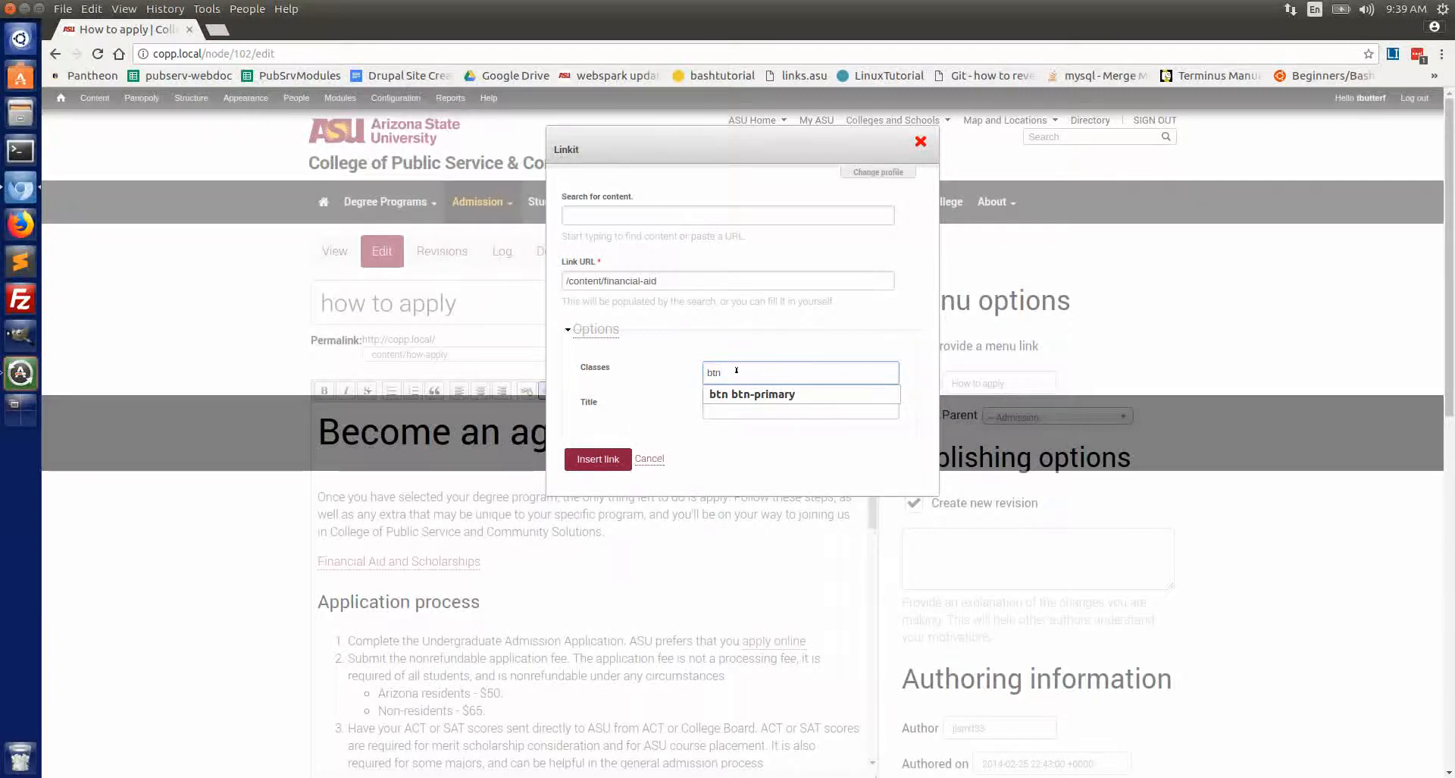
pyautogui.write('http://copp.local/content/financial-aid')
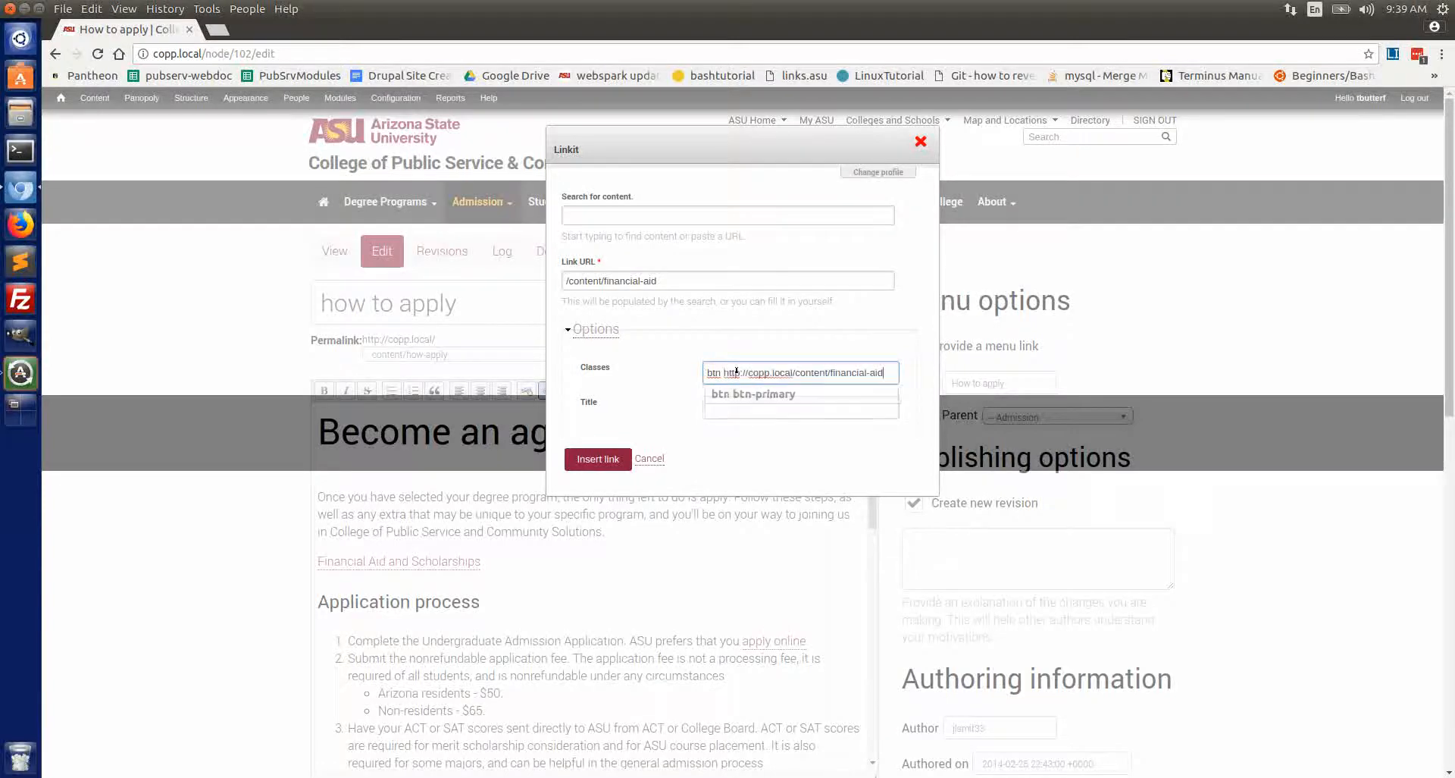
pyautogui.hotkey('ctrl', 'z')
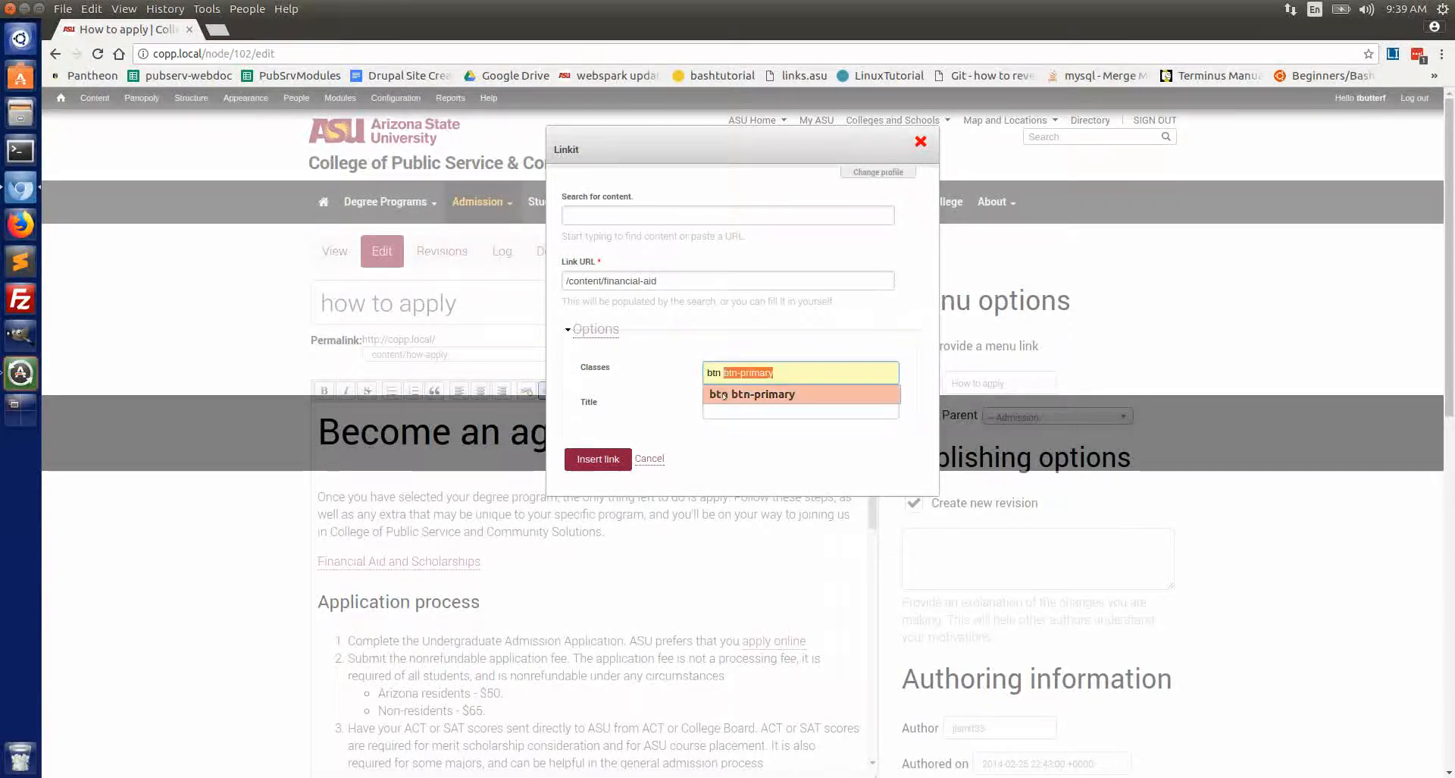
# Choose the suggested "btn btn-primary" value for the link's classes and insert the link.
pyautogui.click(770, 396)
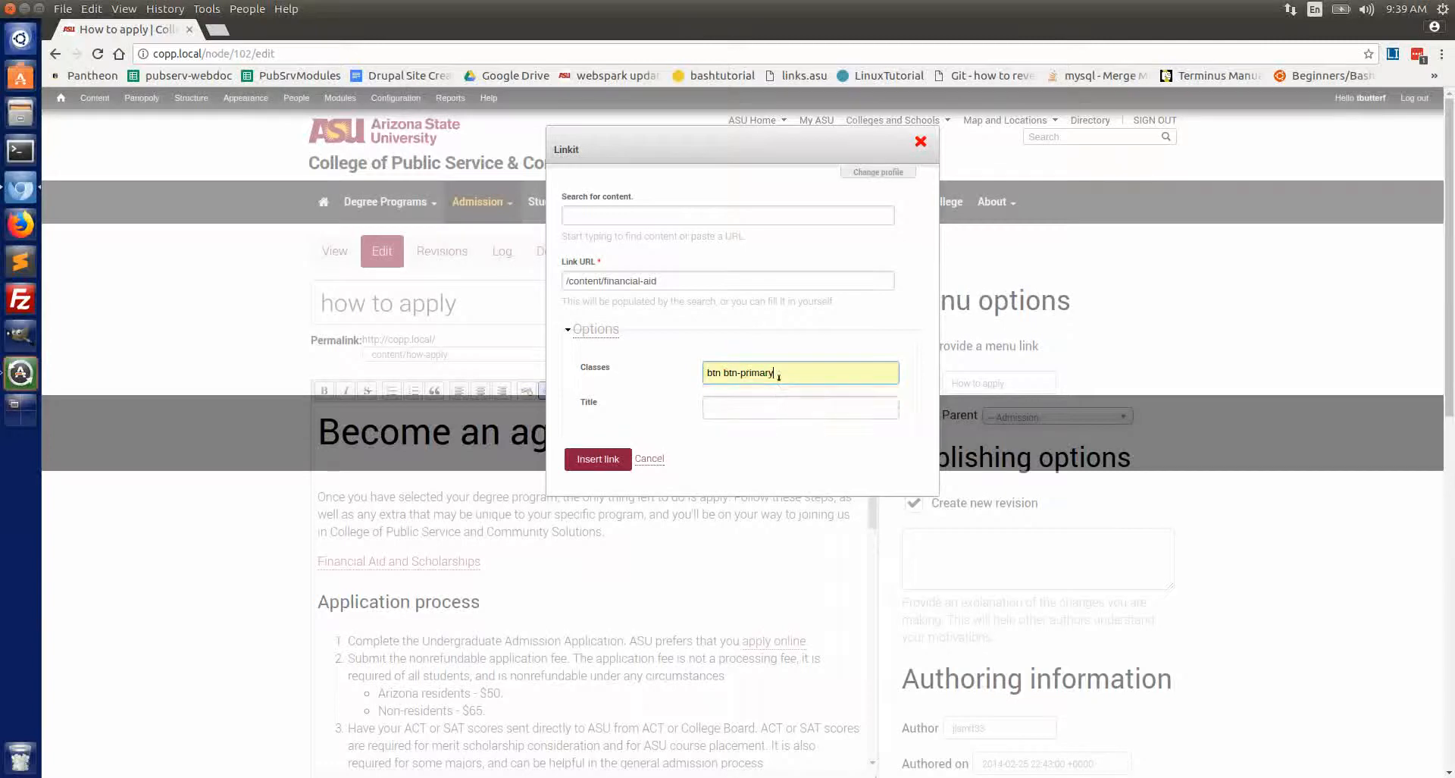
pyautogui.click(778, 373)
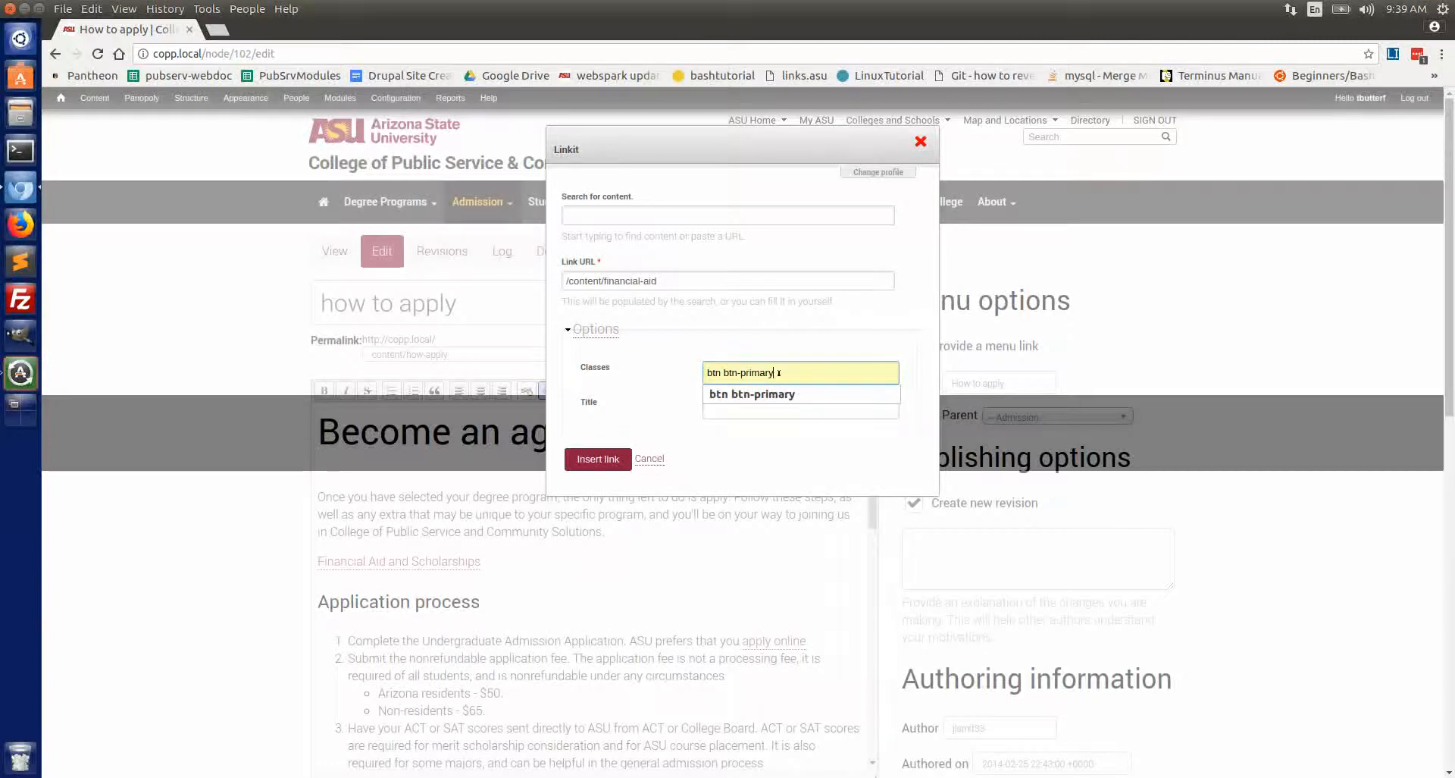
pyautogui.click(775, 440)
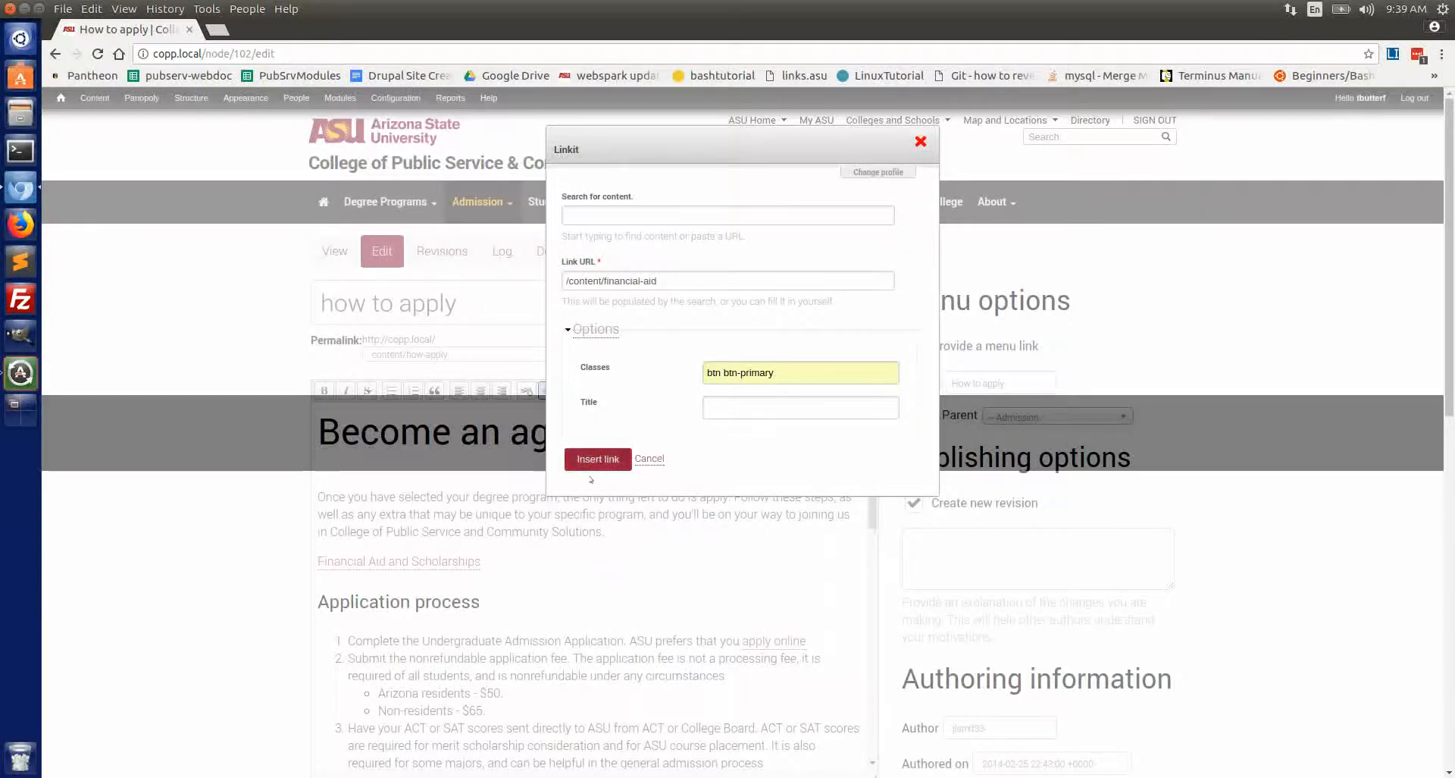
pyautogui.doubleClick(717, 372)
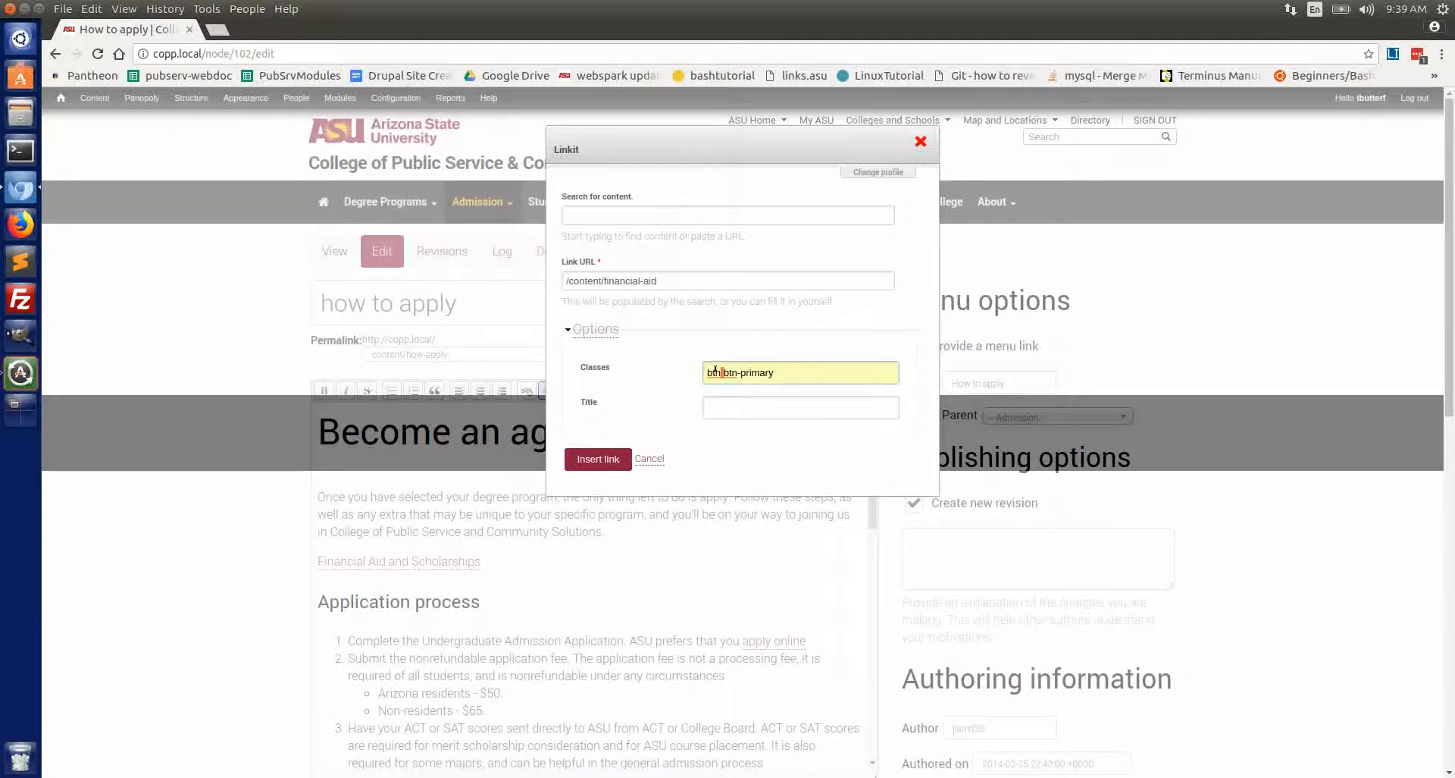
pyautogui.click(776, 371)
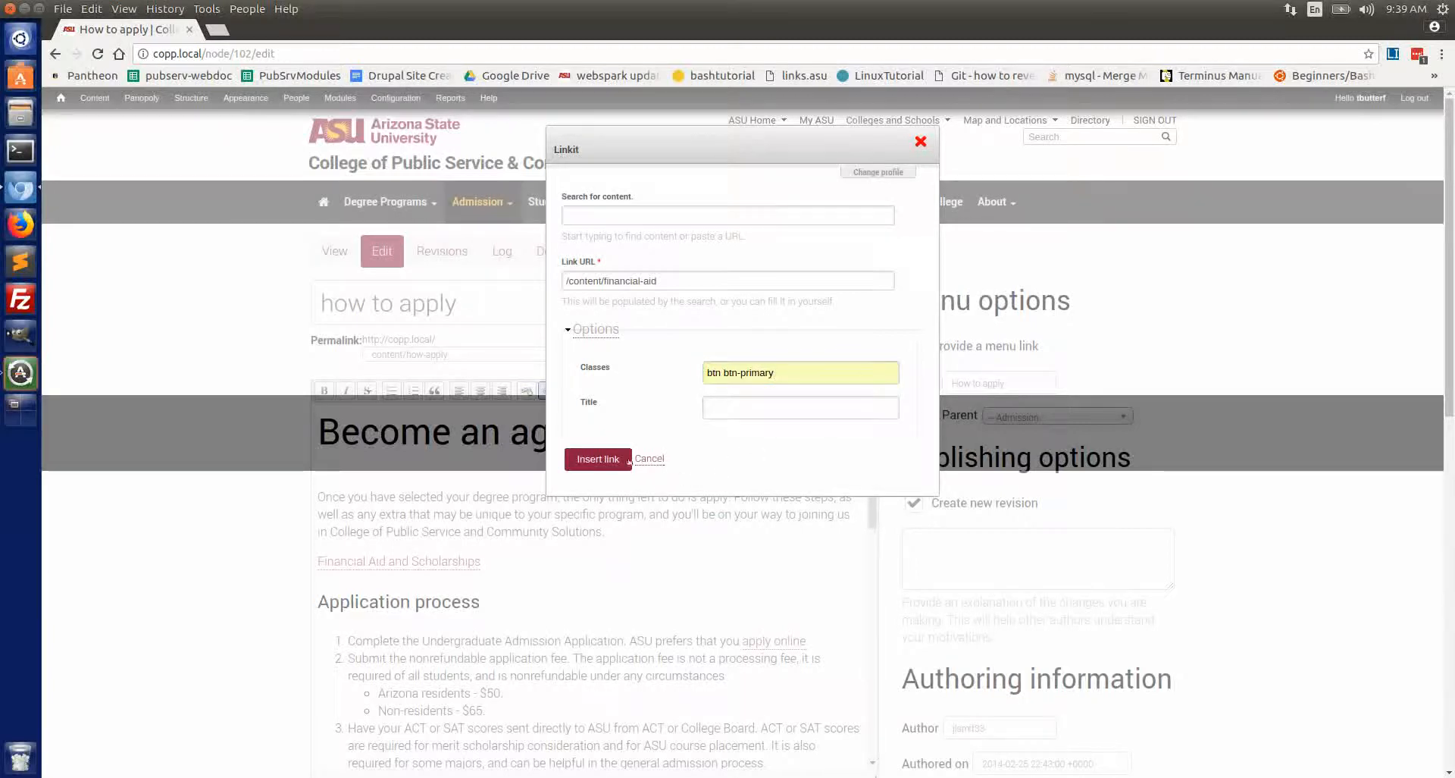
pyautogui.click(598, 458)
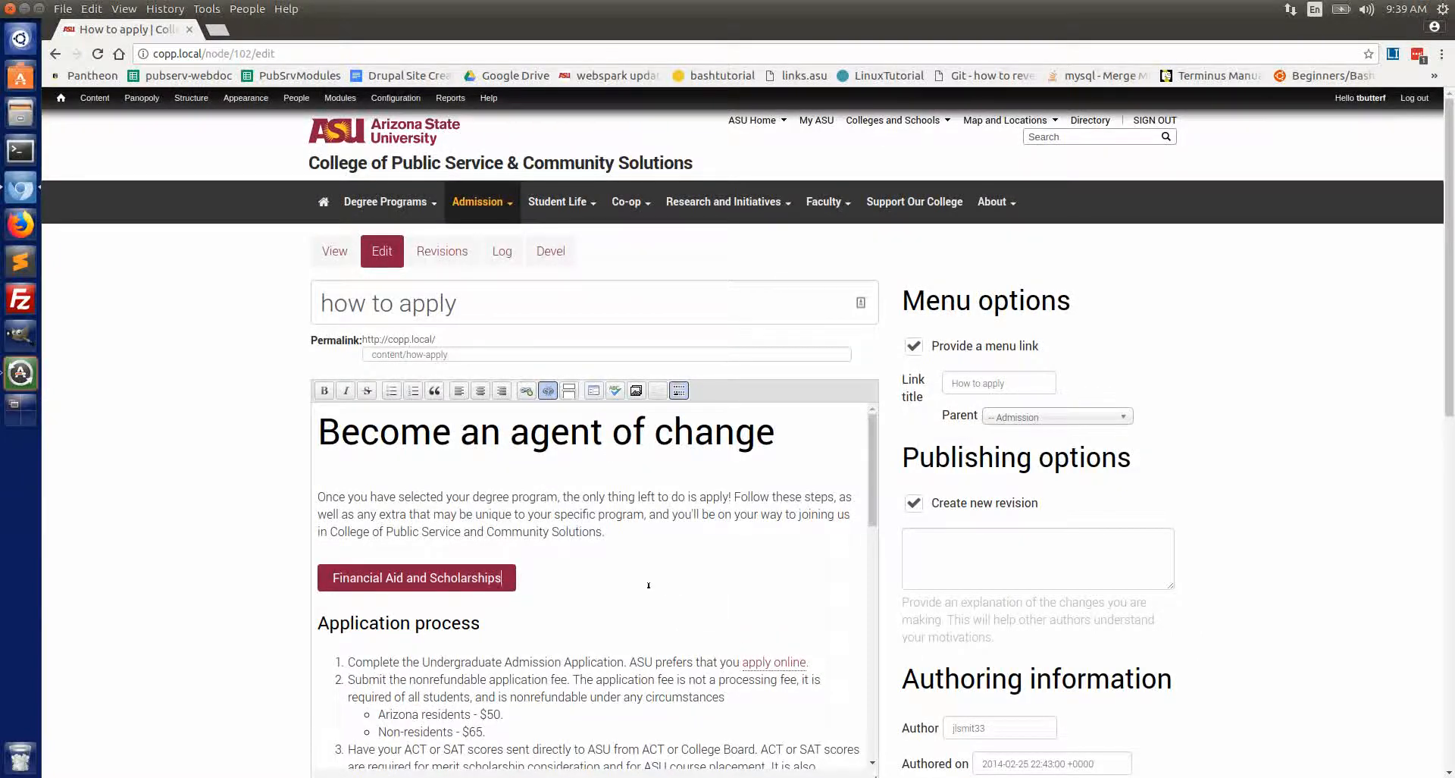
# Reopen the settings of the "Financial Aid and Scholarships" button link, clear its classes, and insert the link.
pyautogui.press('Right')
pyautogui.click(465, 573)
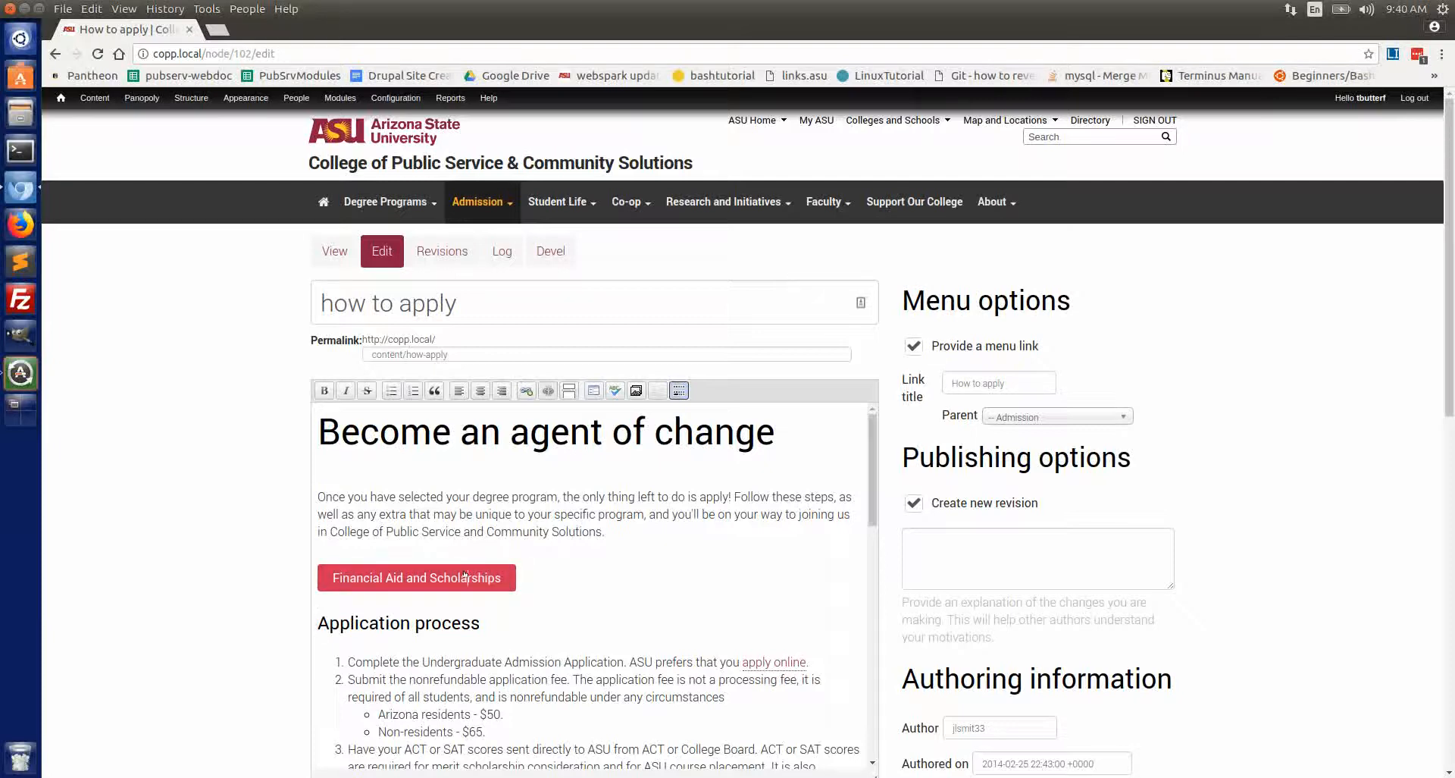
pyautogui.click(528, 390)
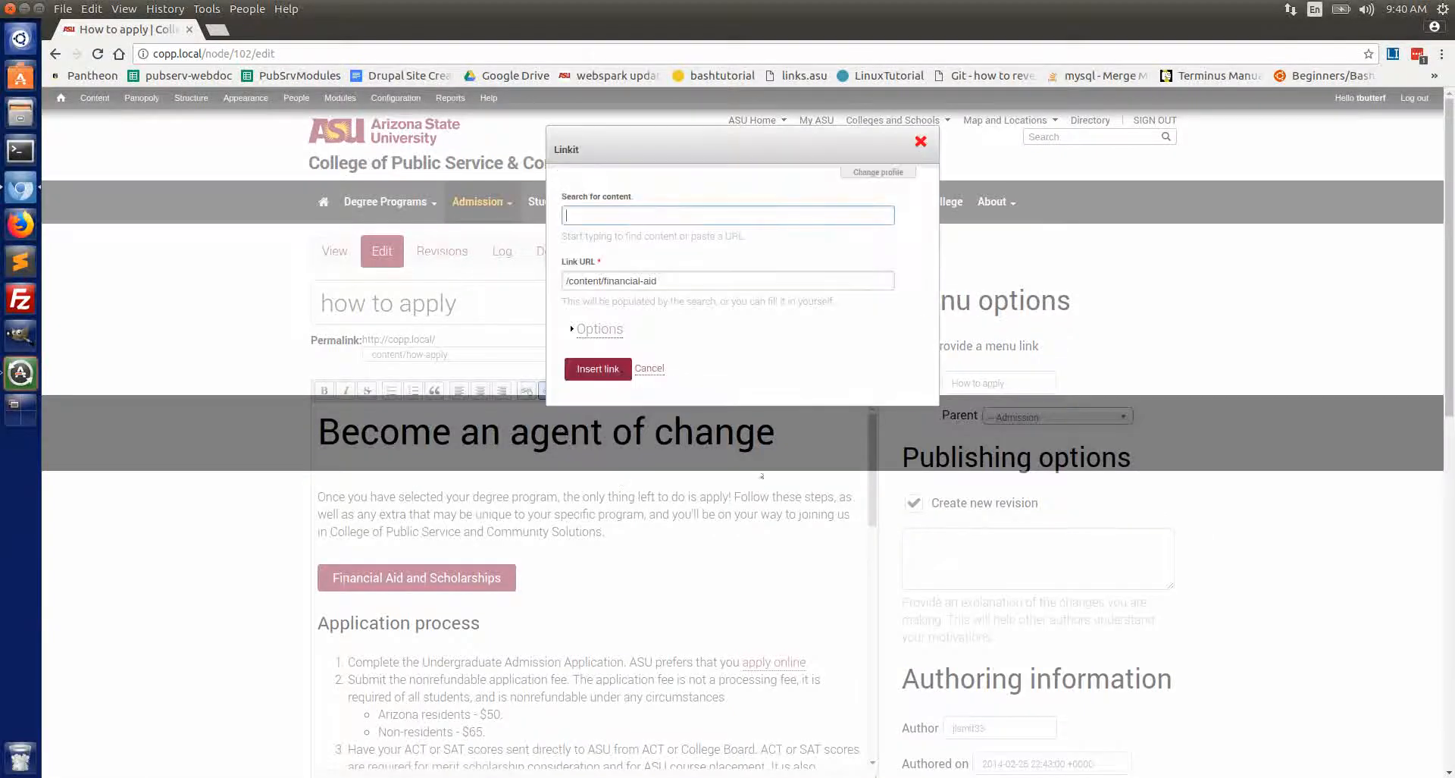
pyautogui.click(611, 330)
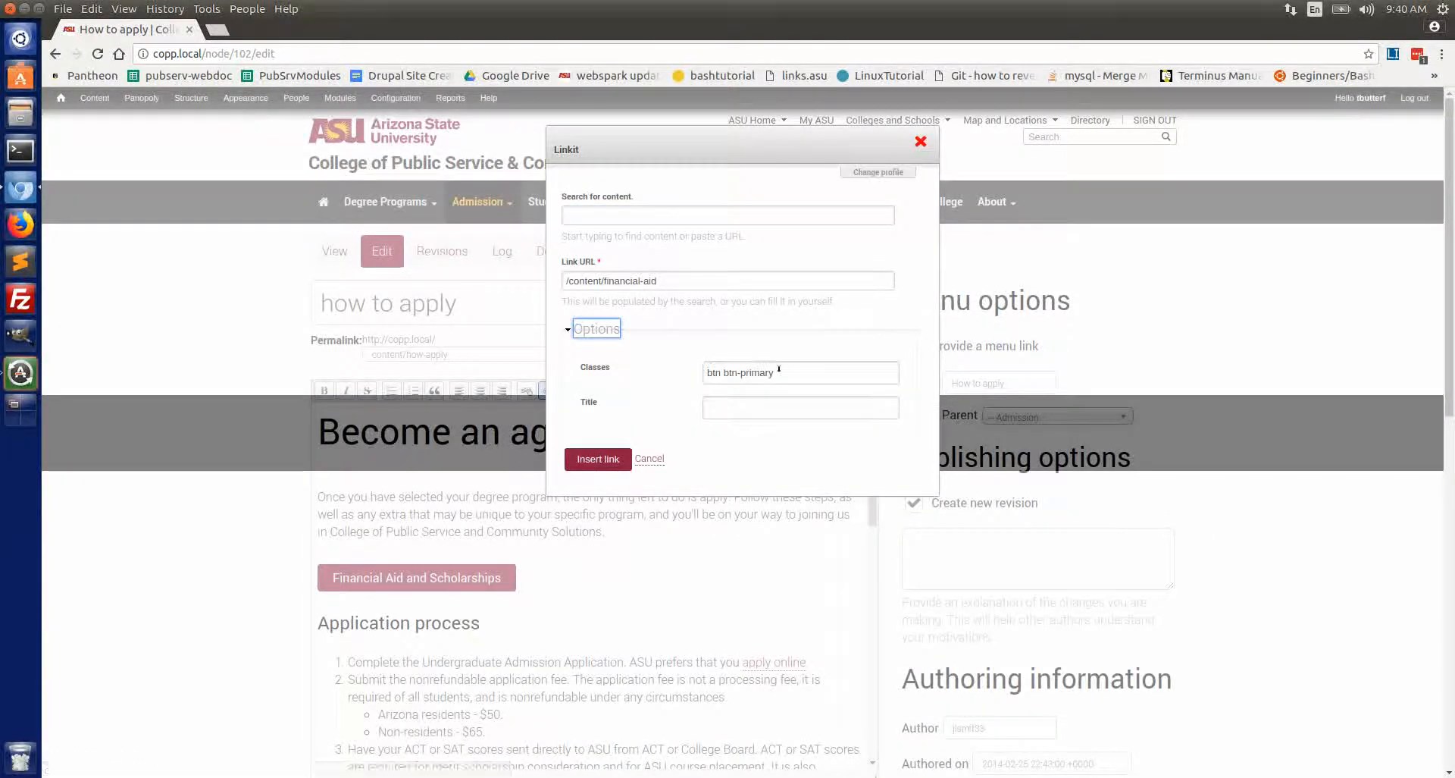
pyautogui.press('Tab')
pyautogui.press('BackSpace')
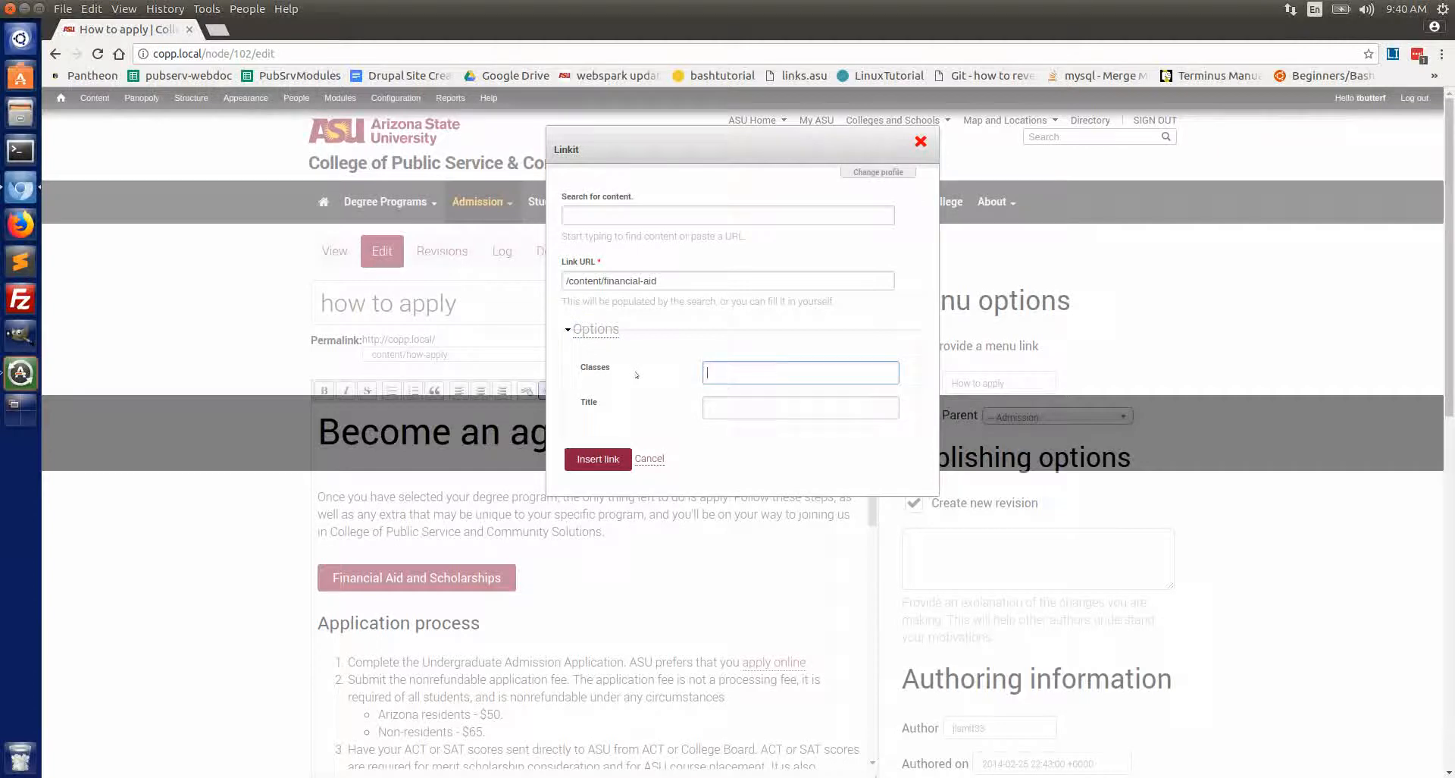
pyautogui.click(597, 458)
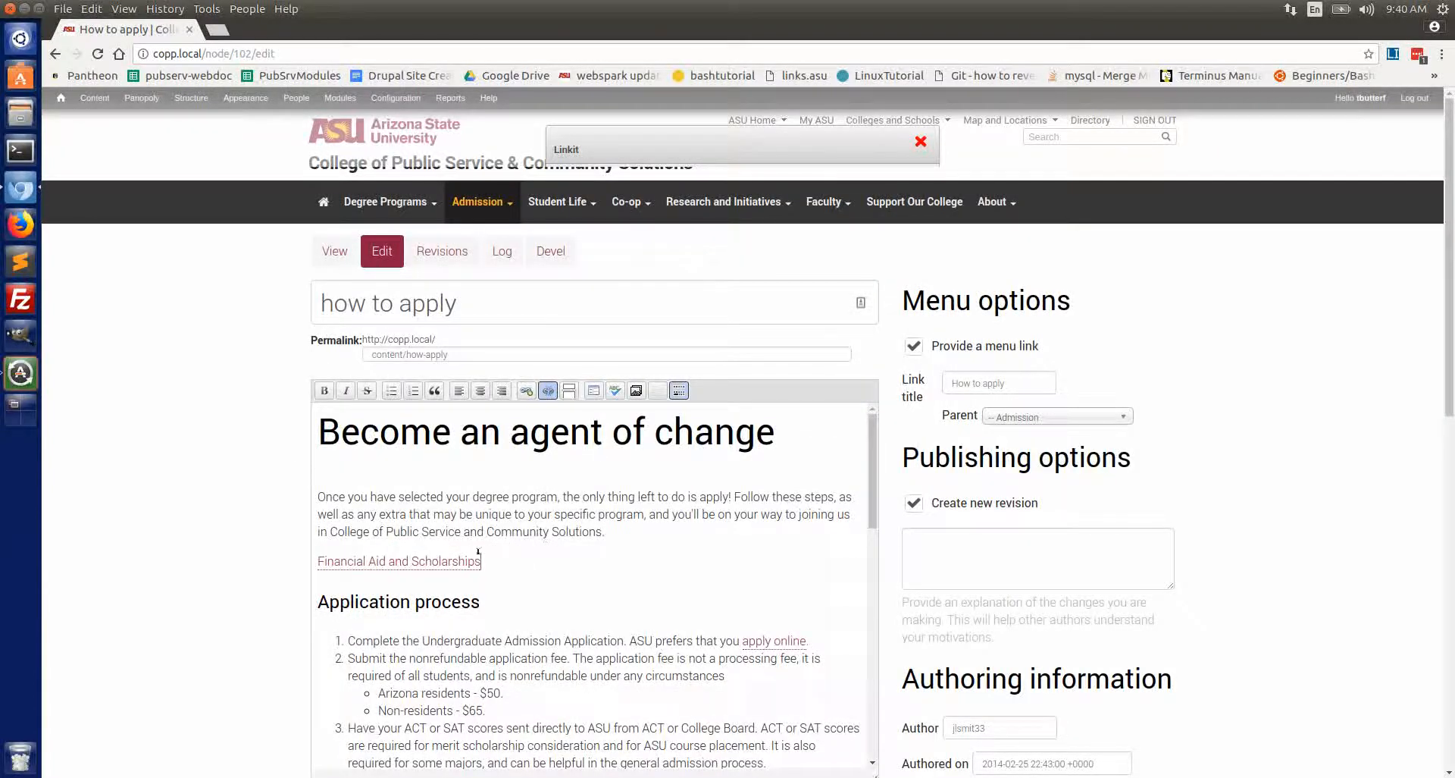
# Remove the link from the "Financial Aid and Scholarships" text, keeping the text itself.
pyautogui.click(440, 558)
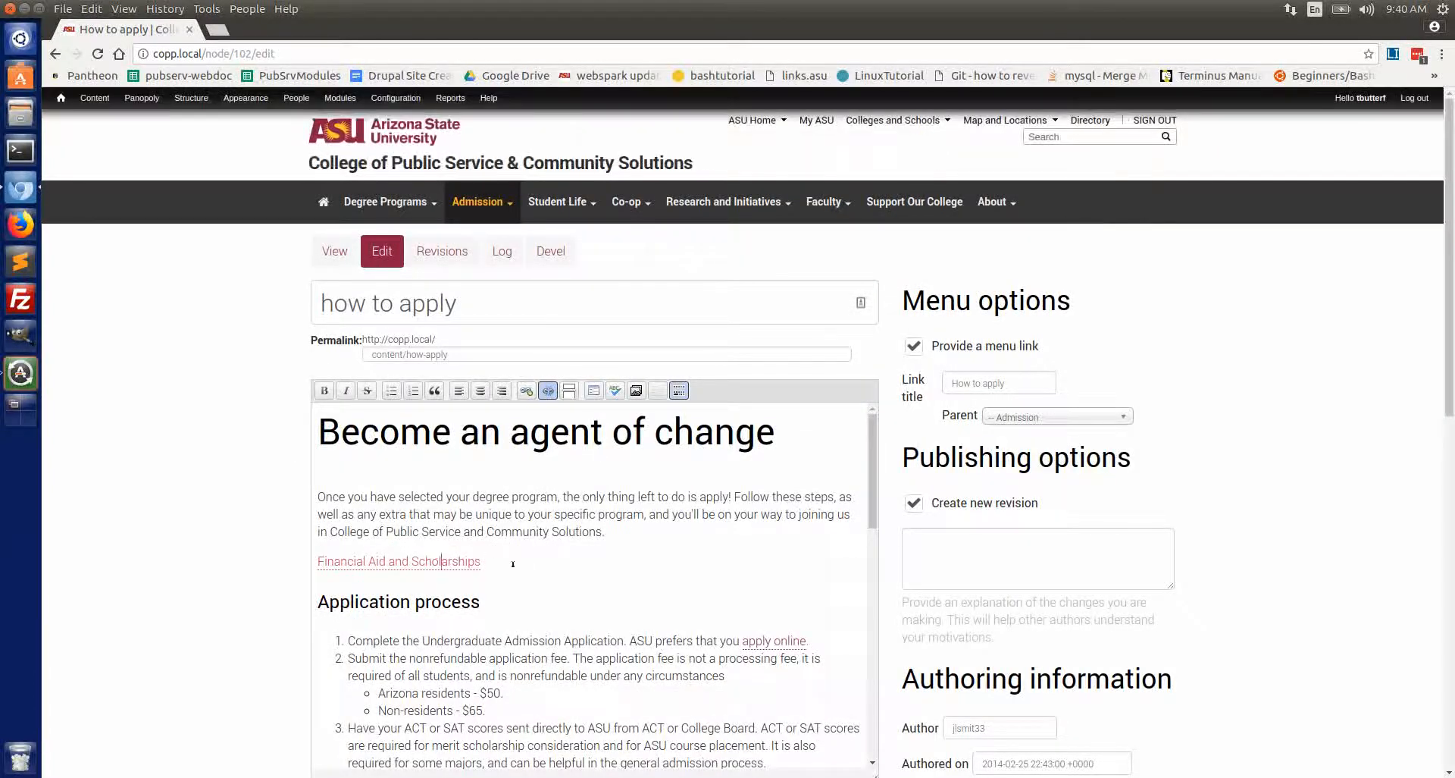
pyautogui.click(547, 390)
pyautogui.click(532, 551)
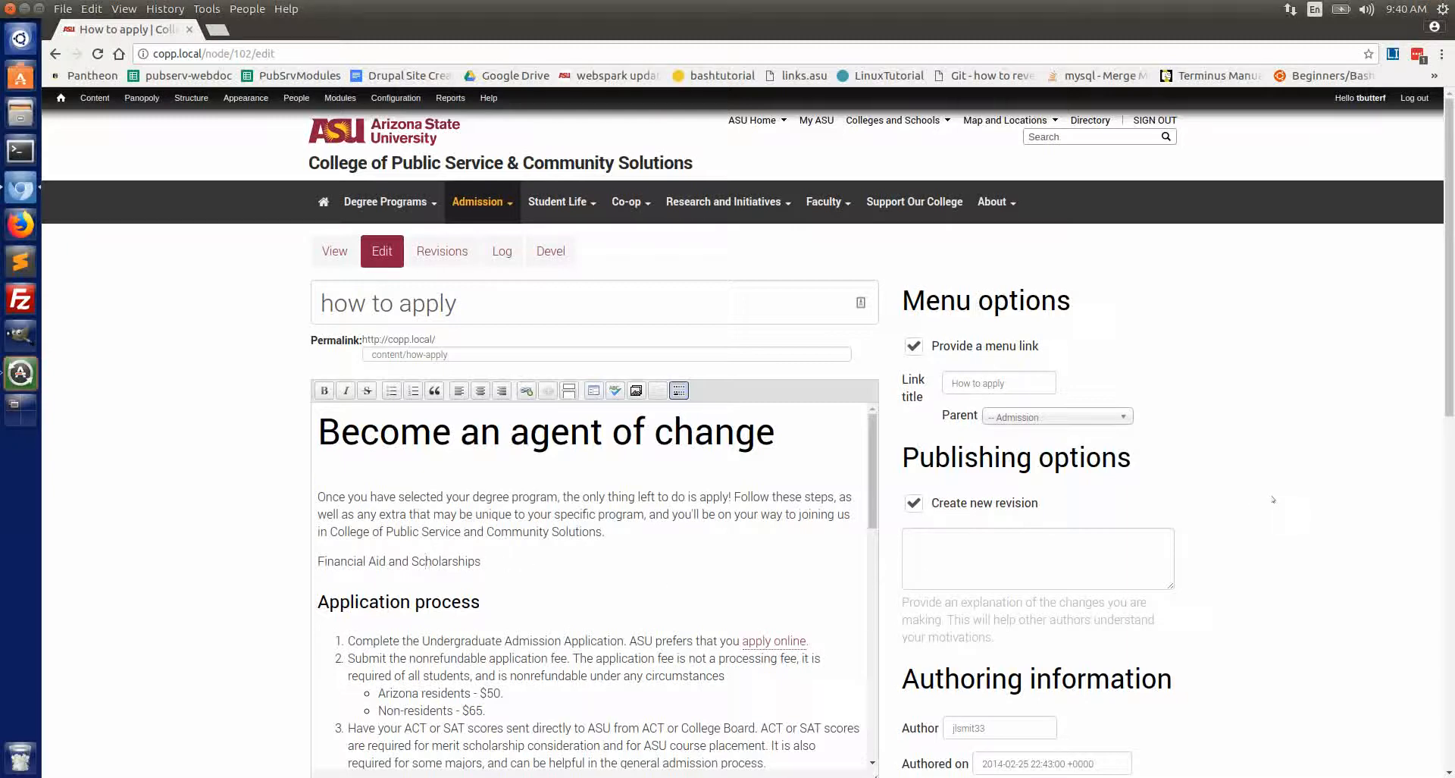
pyautogui.scroll(-2, 274, 467)
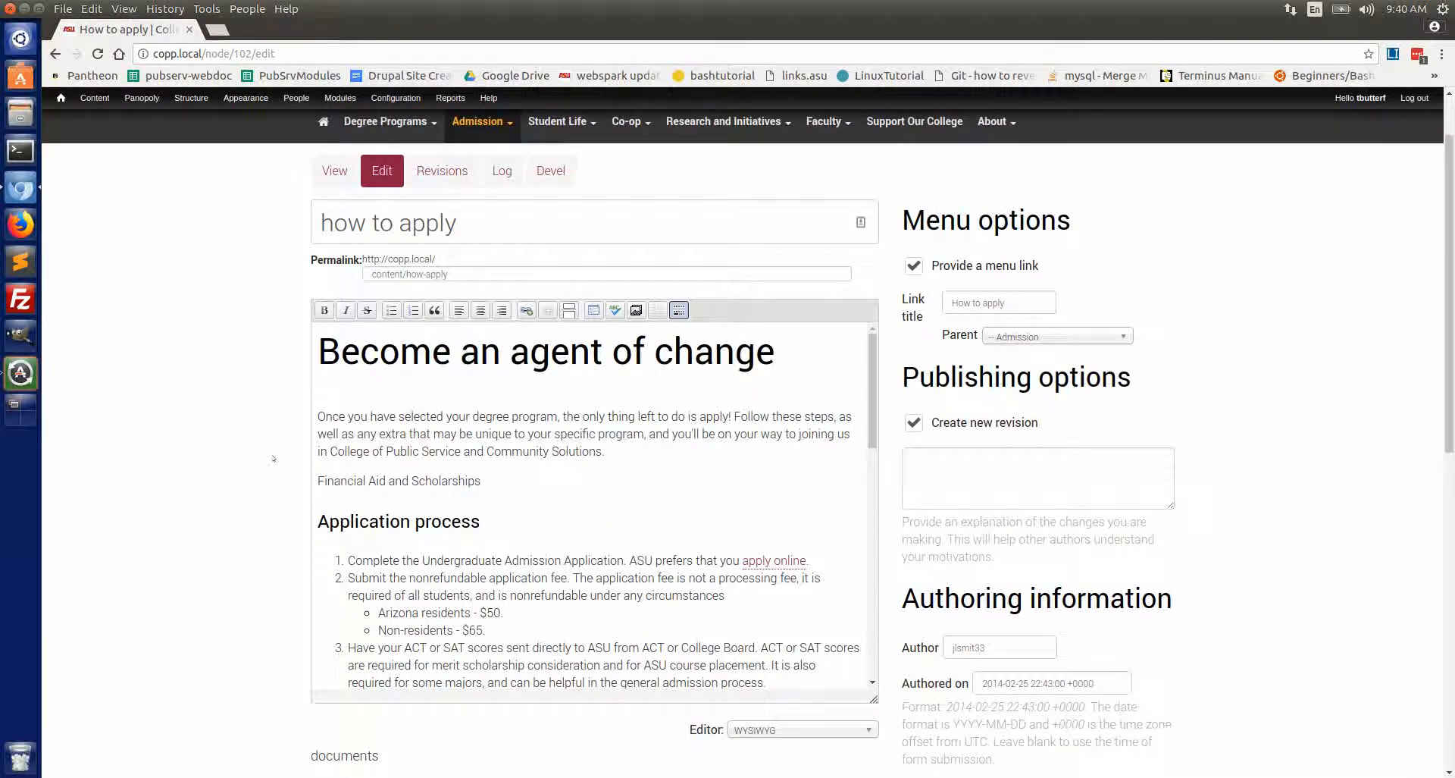